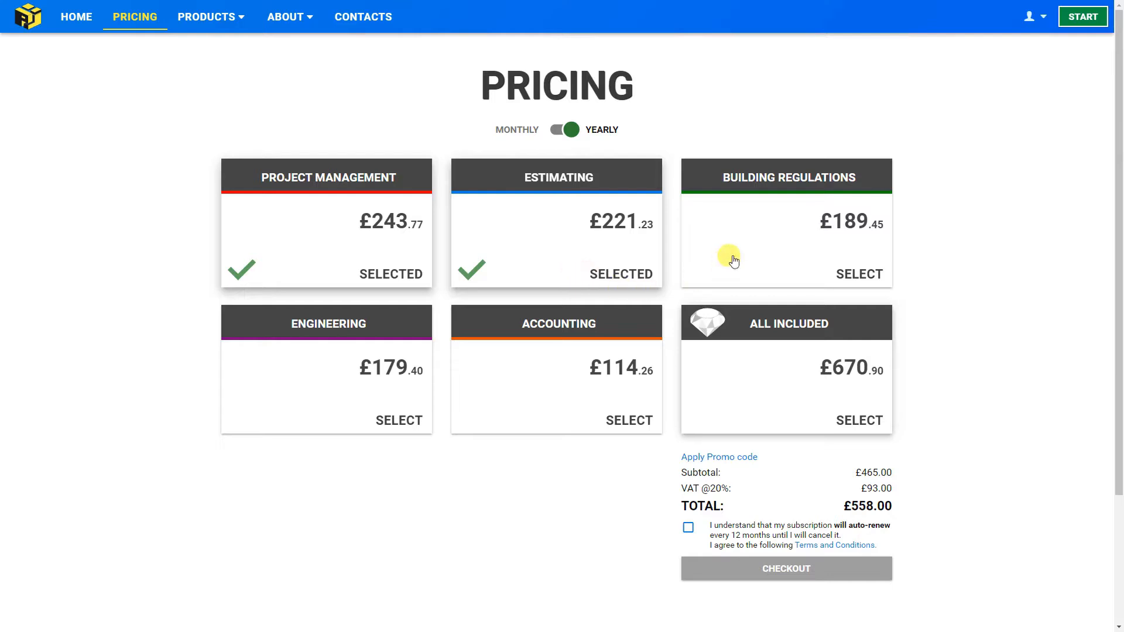
Step: Select the Building Regulations, Accounting, Engineering and All Included packages on the yearly pricing plan
{"action": "left_click", "coordinate": [732, 259]}
{"action": "left_click", "coordinate": [547, 377]}
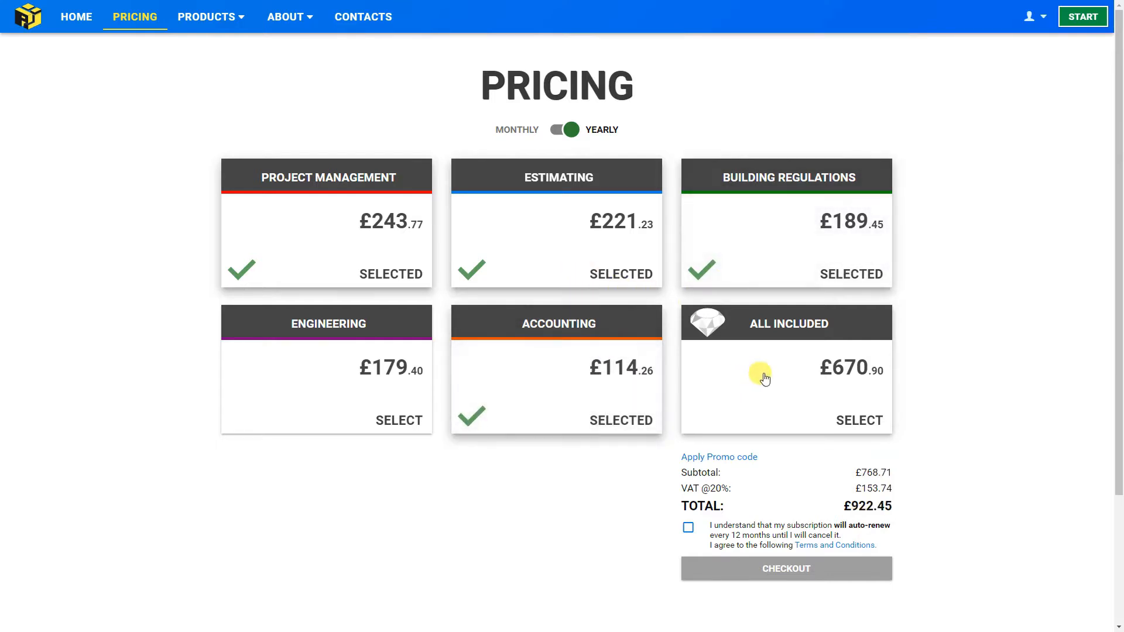
{"action": "left_click", "coordinate": [357, 378]}
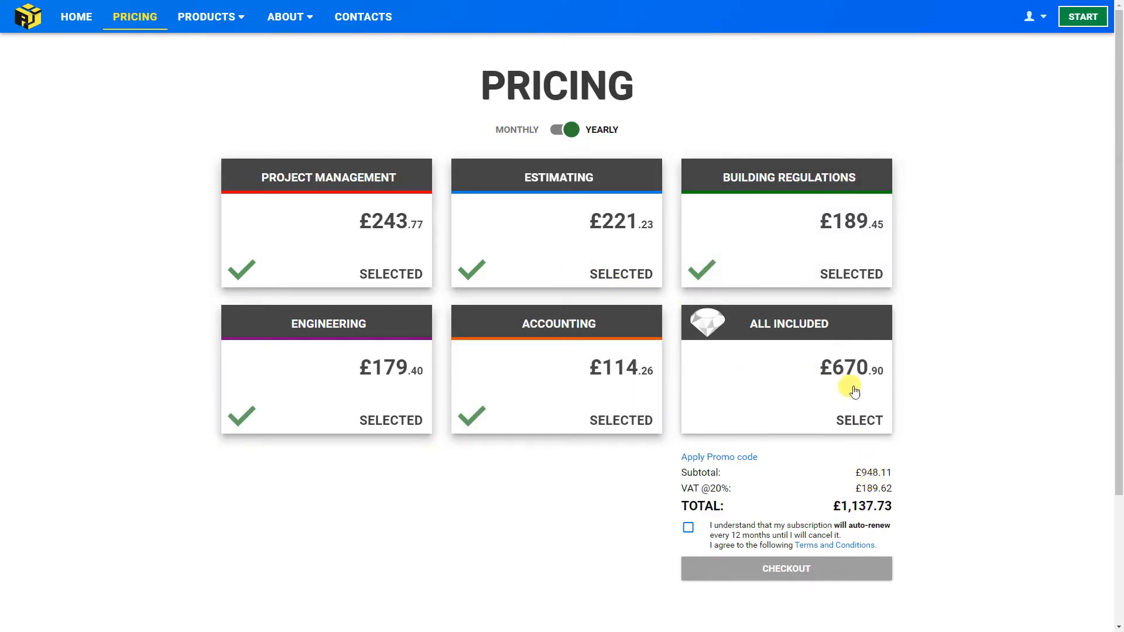
{"action": "left_click", "coordinate": [783, 397]}
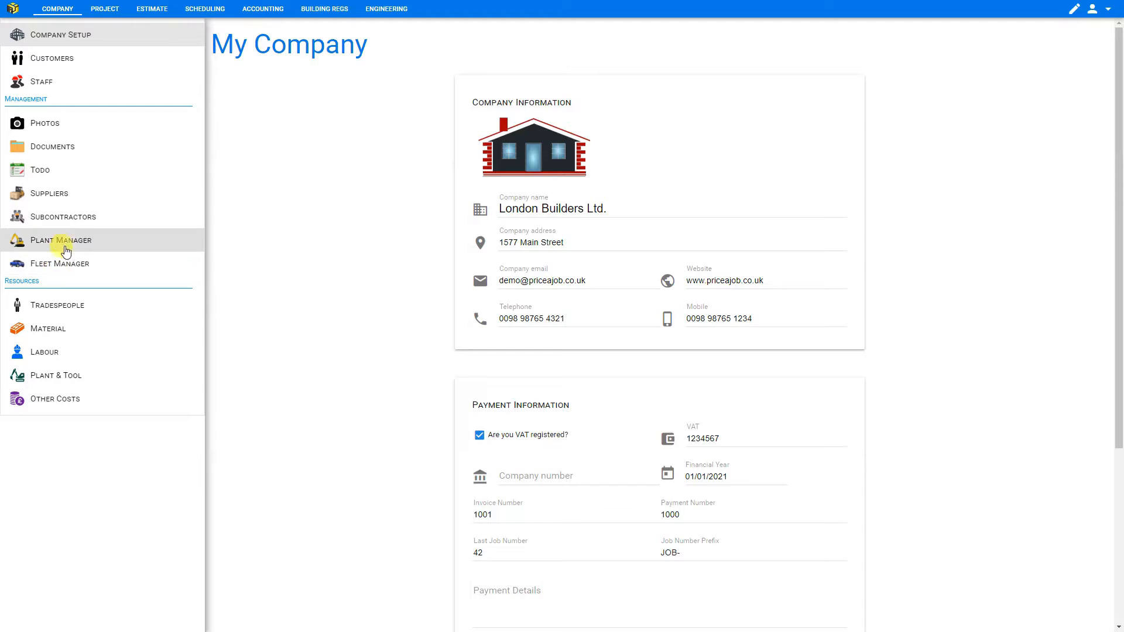
Step: Create a vehicle titled "Ford Van" in the Fleet Manager and upload a van photo as its picture
{"action": "left_click", "coordinate": [64, 245]}
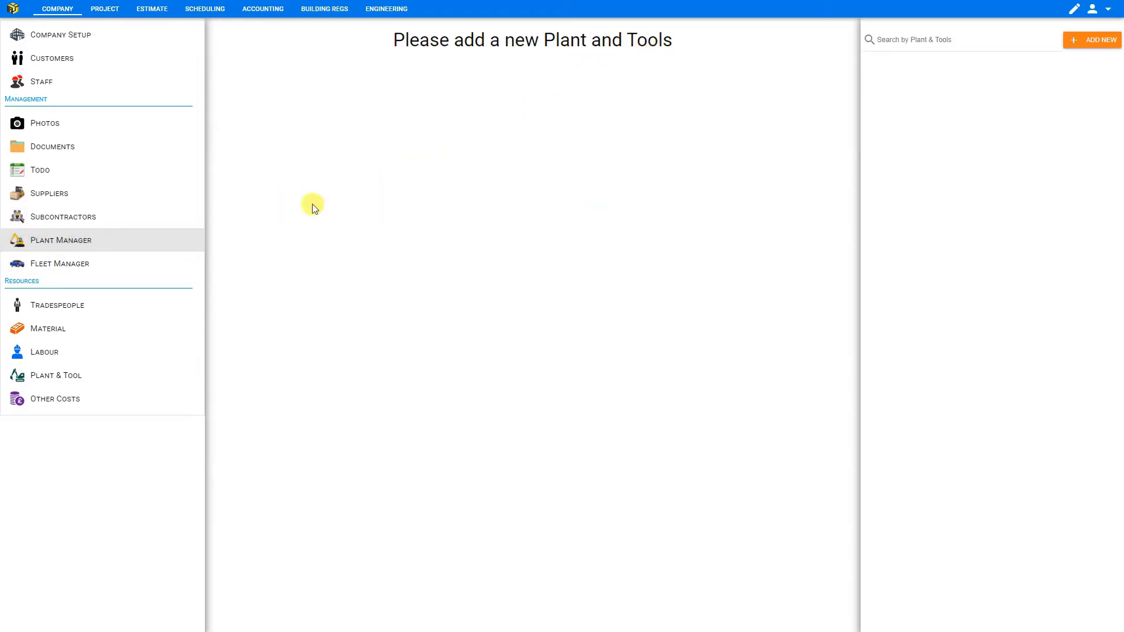
{"action": "left_click", "coordinate": [91, 270]}
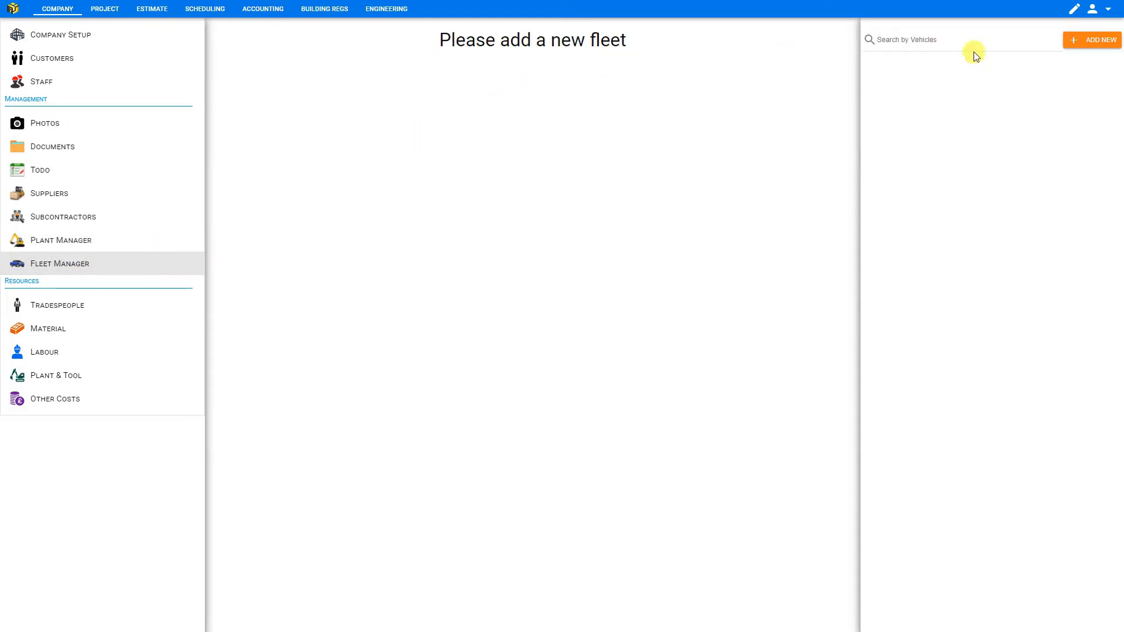
{"action": "left_click", "coordinate": [1102, 44]}
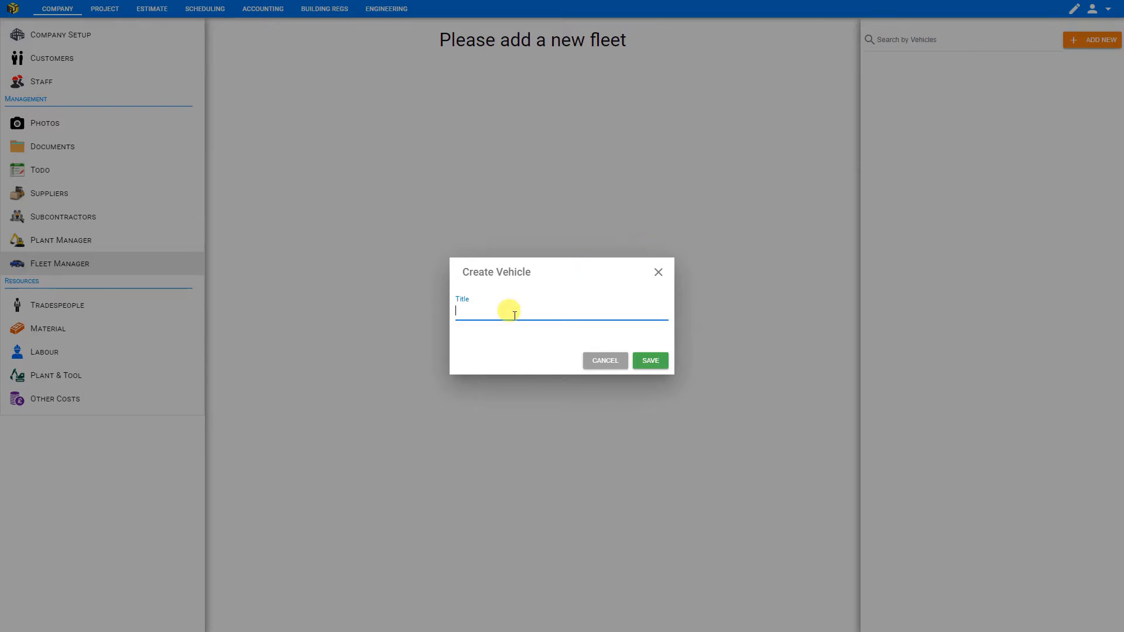
{"action": "type", "text": "Ford Van"}
{"action": "left_click", "coordinate": [652, 362]}
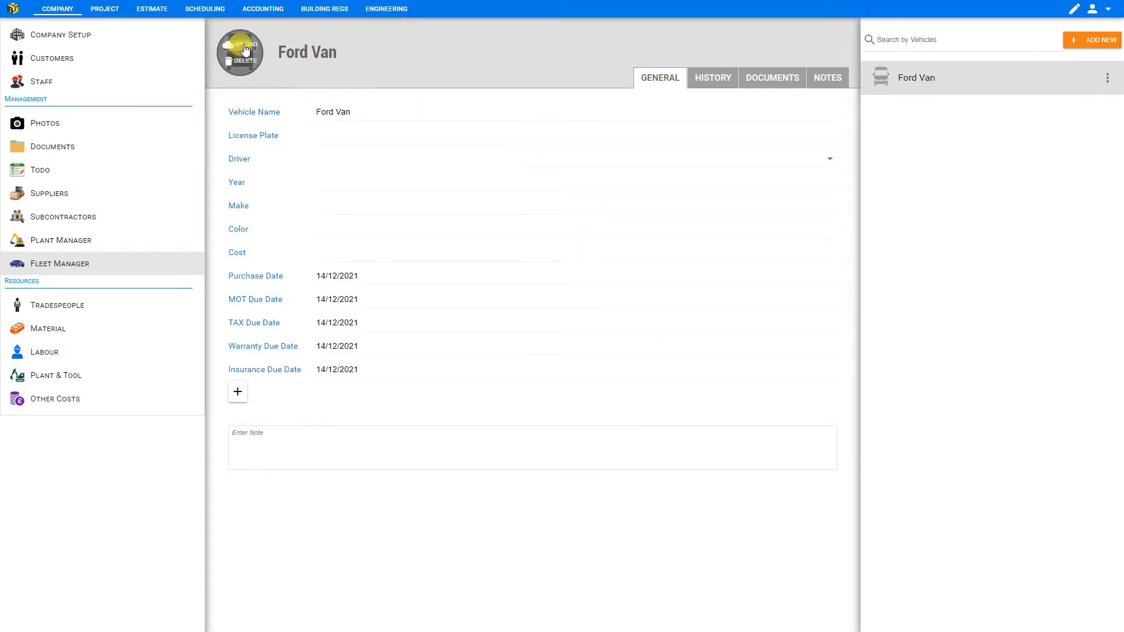
{"action": "left_click", "coordinate": [246, 47]}
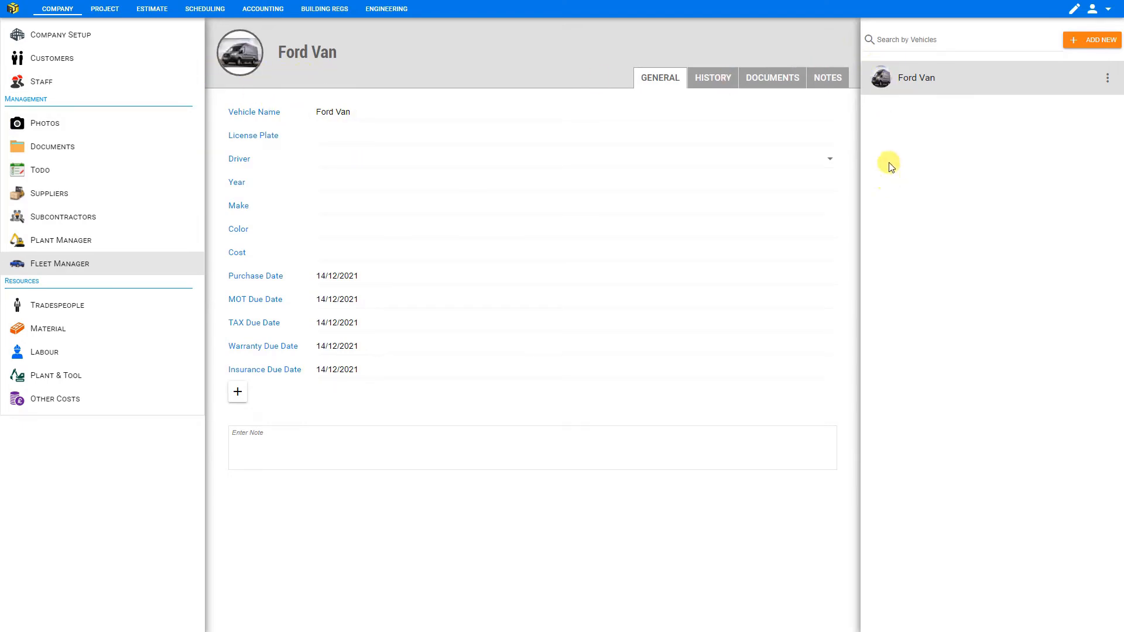
Step: Set the Ford Van's license plate to AB01CDE and assign the first listed staff member as its driver
{"action": "left_click", "coordinate": [350, 133]}
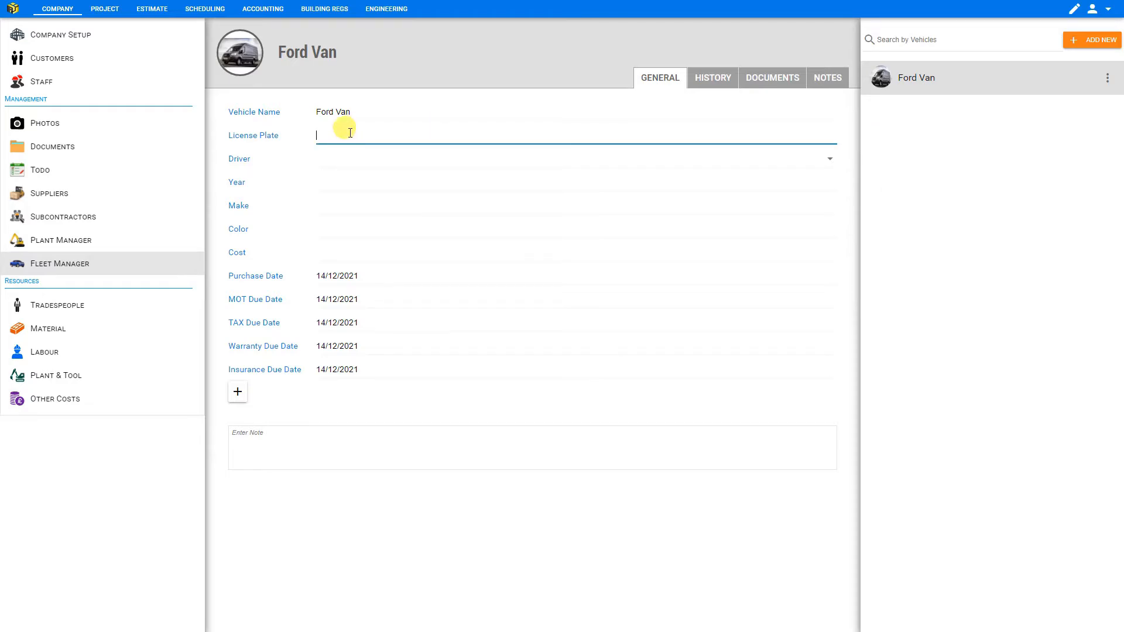
{"action": "type", "text": "AB01CDE"}
{"action": "left_click", "coordinate": [336, 161]}
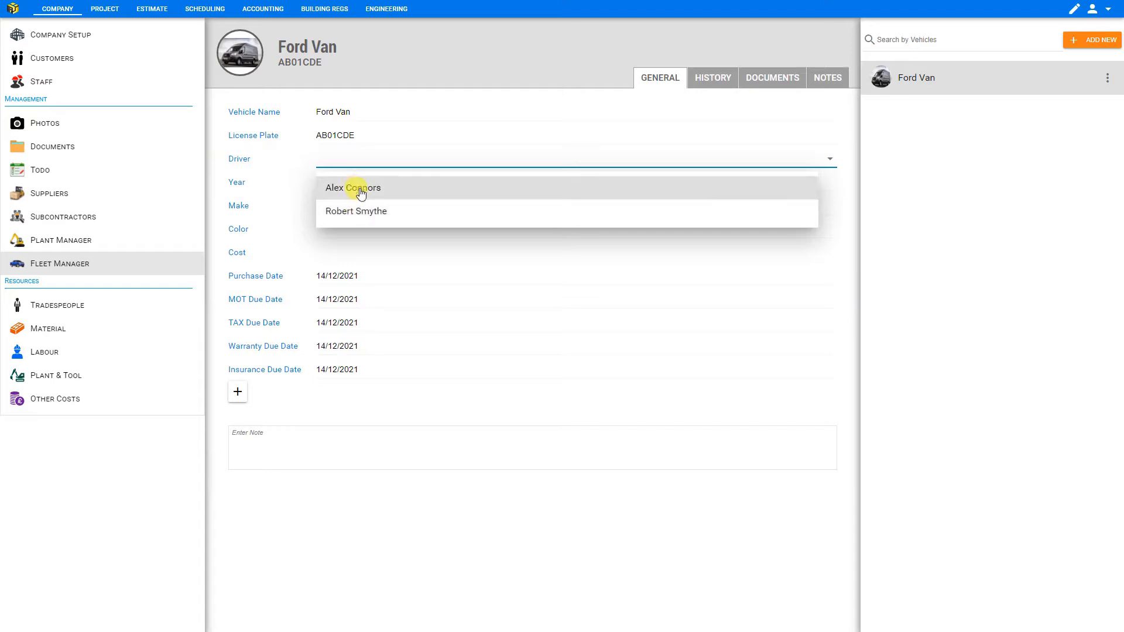
{"action": "left_click", "coordinate": [44, 85]}
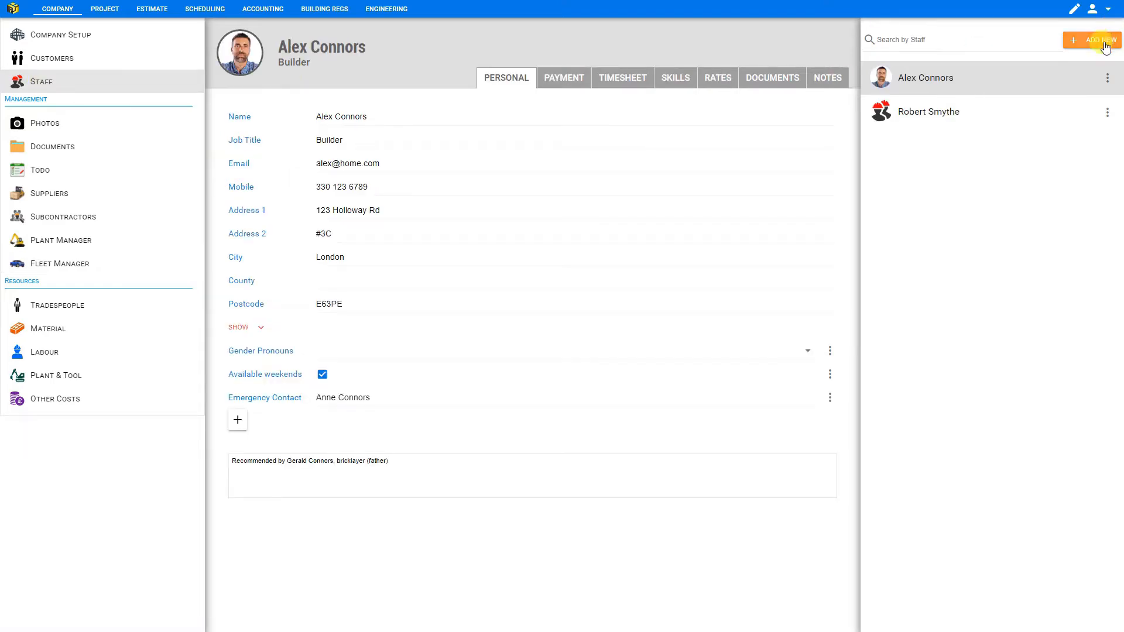
{"action": "left_click", "coordinate": [337, 161]}
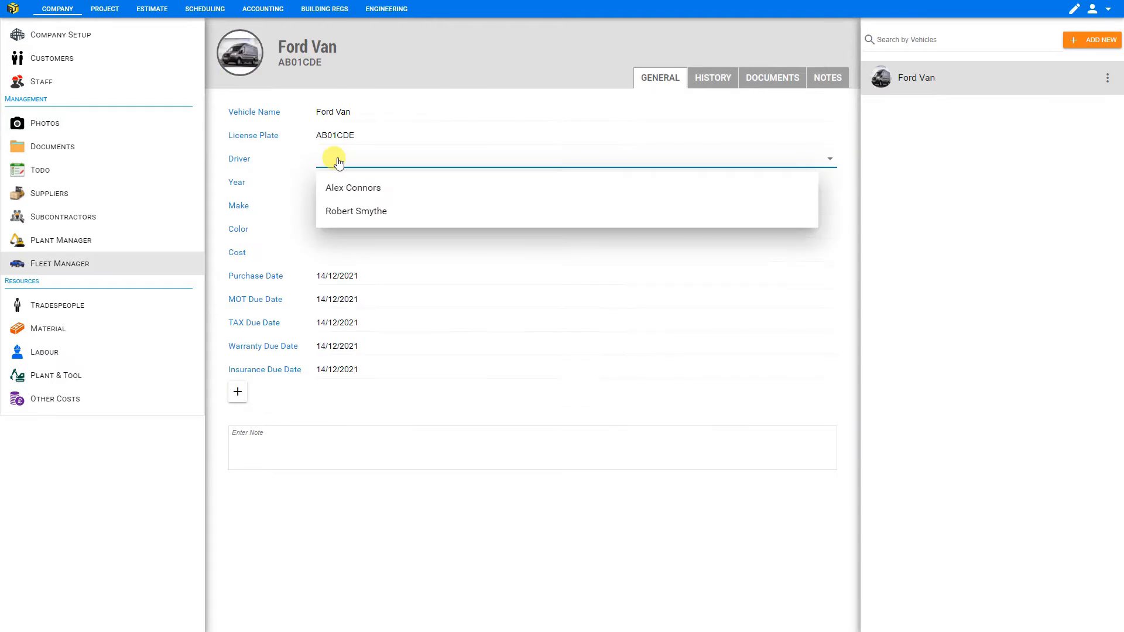
{"action": "left_click", "coordinate": [354, 190]}
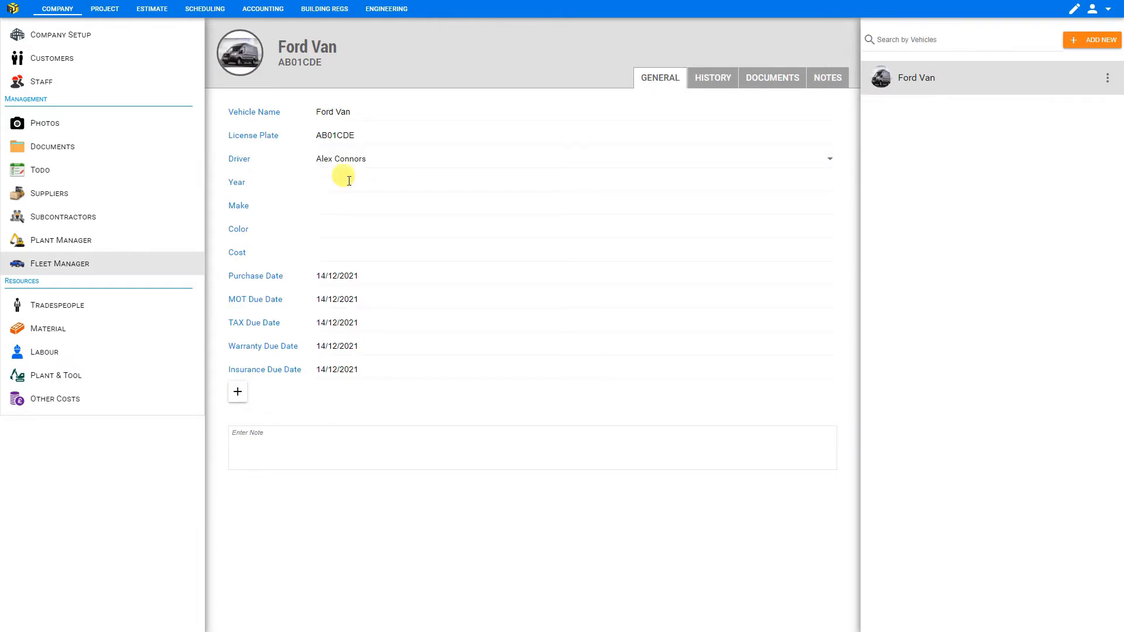
Step: Fill in the Ford Van's year as 2020, make as Ford, color as Grey and cost as 20000
{"action": "left_click", "coordinate": [349, 181]}
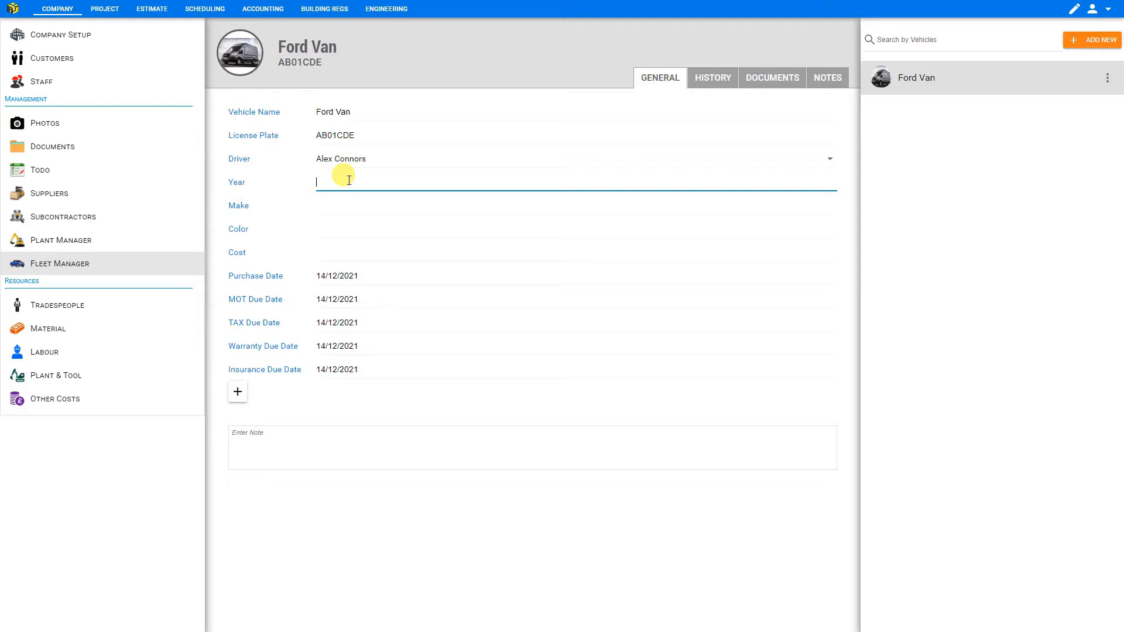
{"action": "left_click", "coordinate": [347, 251]}
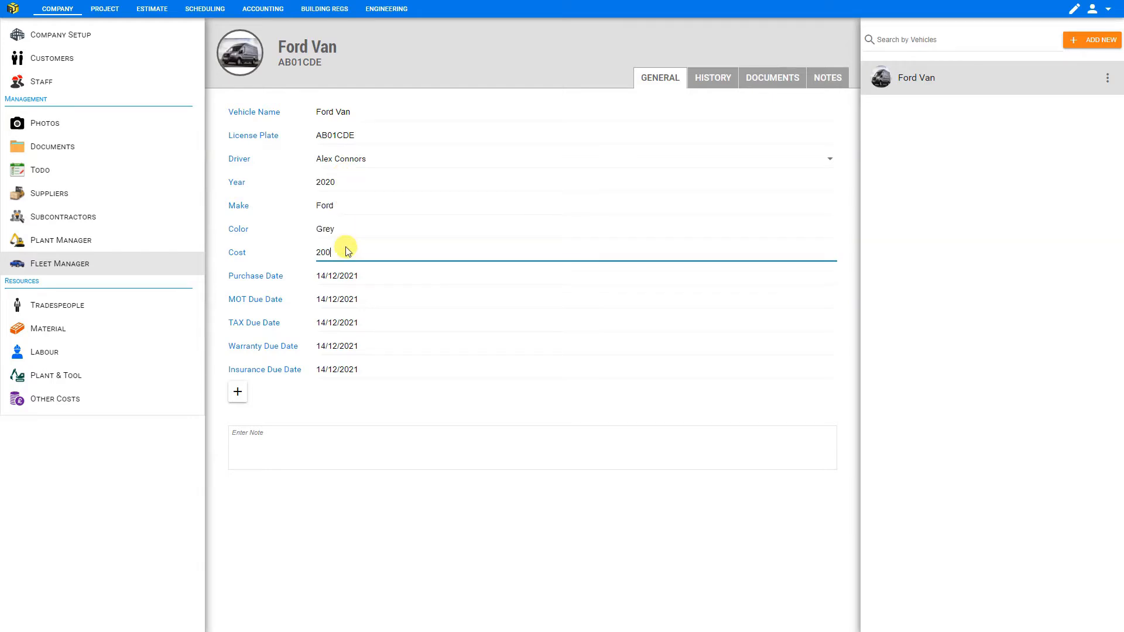
{"action": "type", "text": "20000"}
Step: Set the Ford Van's purchase date to 10/06/2020
{"action": "left_click", "coordinate": [351, 276]}
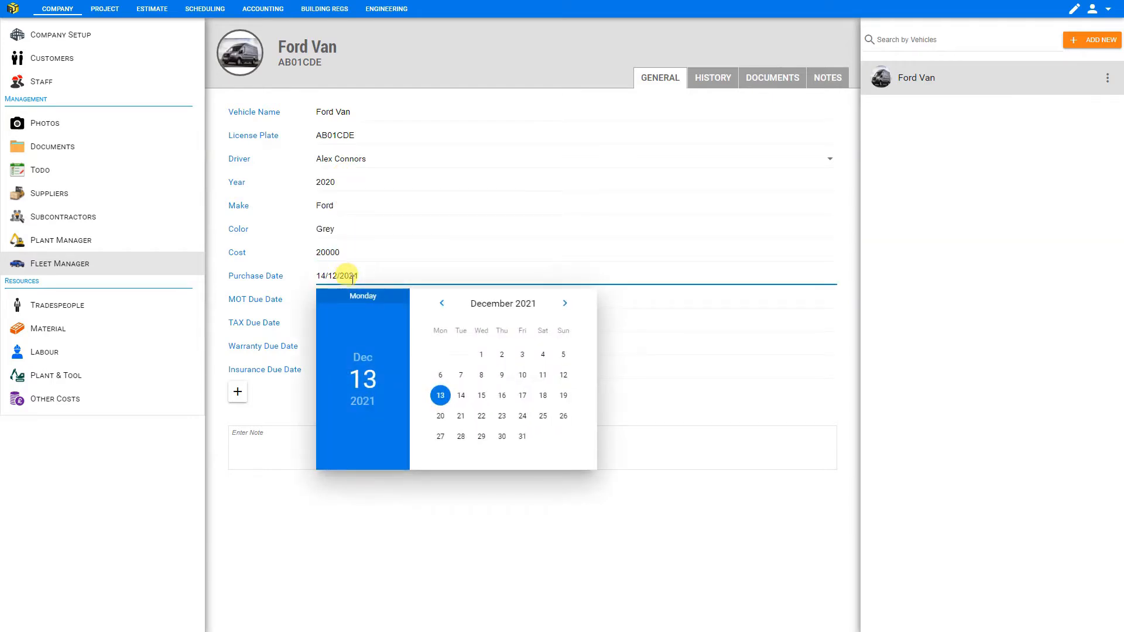
{"action": "left_click", "coordinate": [363, 402]}
{"action": "left_click", "coordinate": [495, 327]}
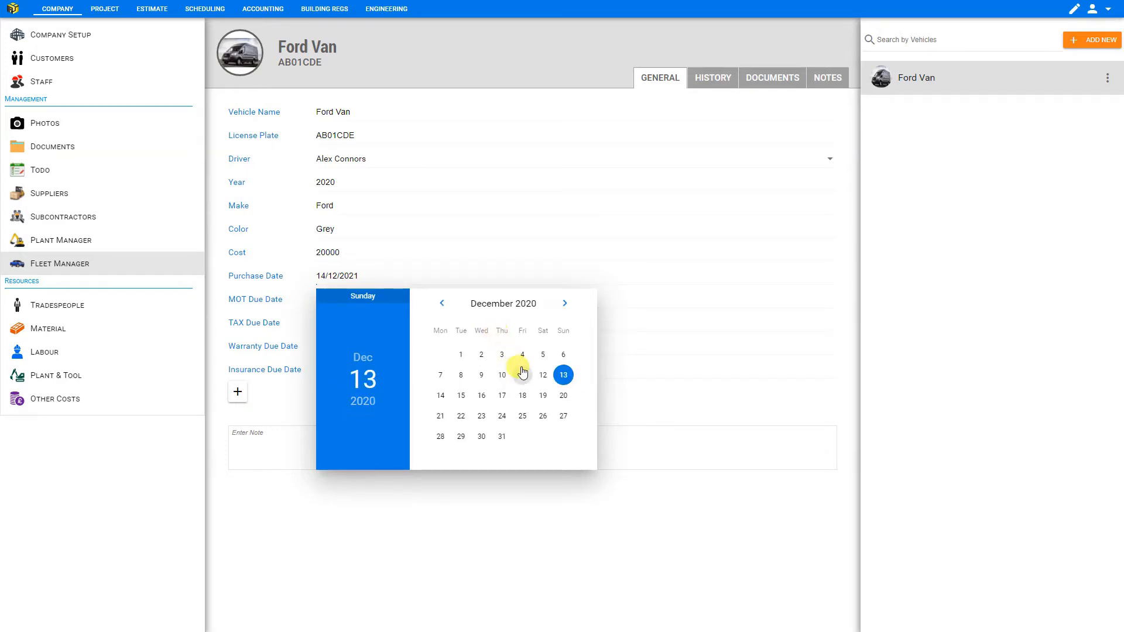
{"action": "left_click", "coordinate": [362, 358]}
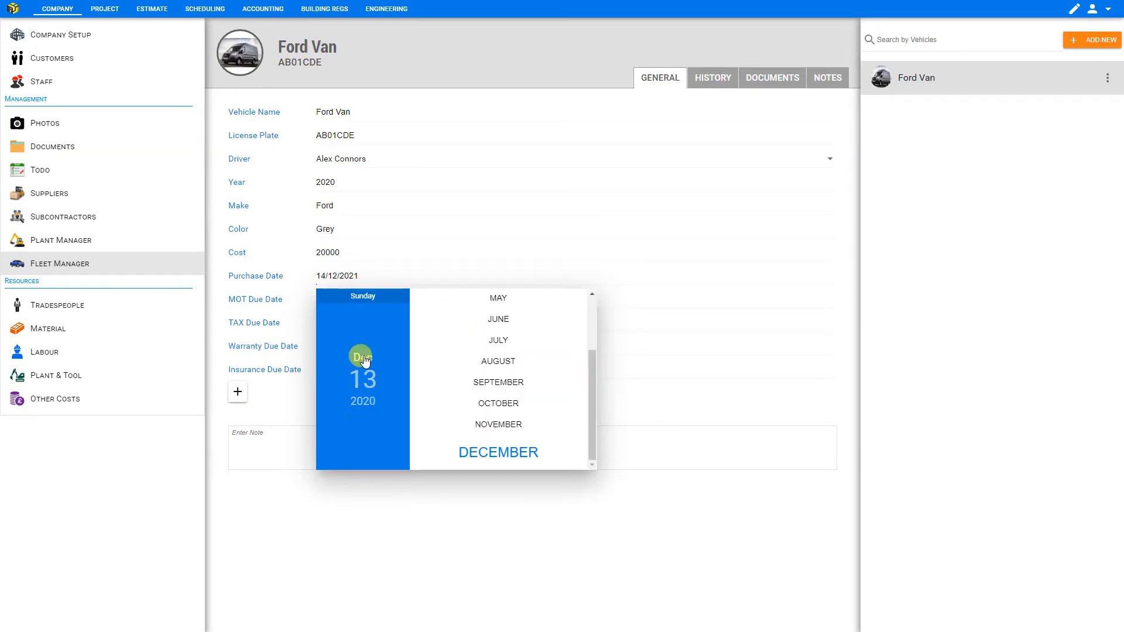
{"action": "left_click", "coordinate": [501, 321]}
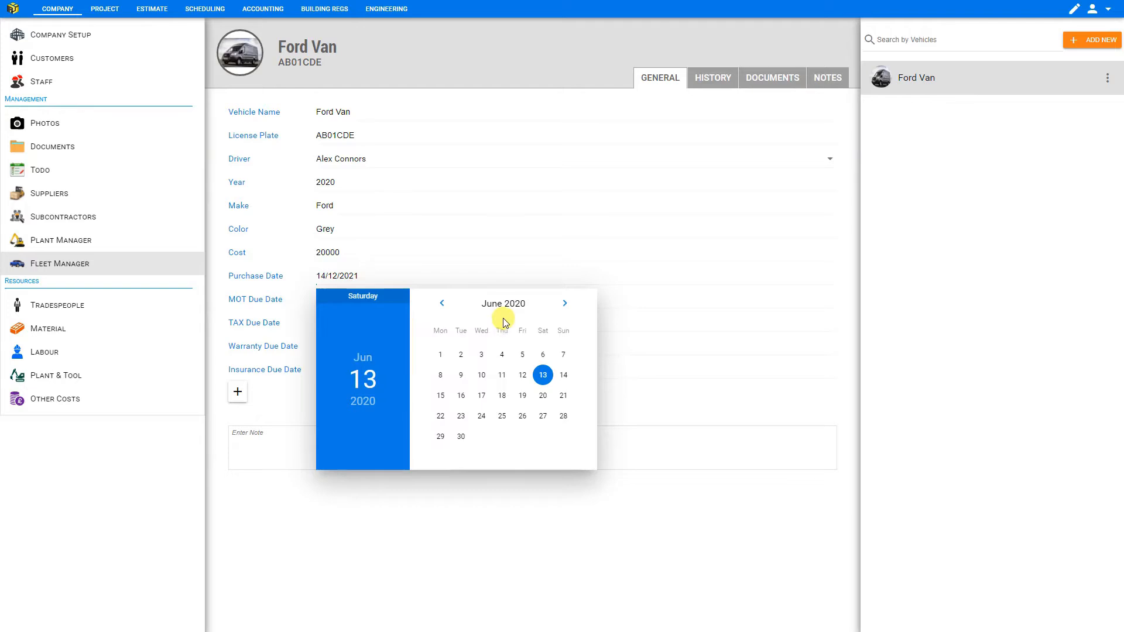
{"action": "left_click", "coordinate": [483, 377]}
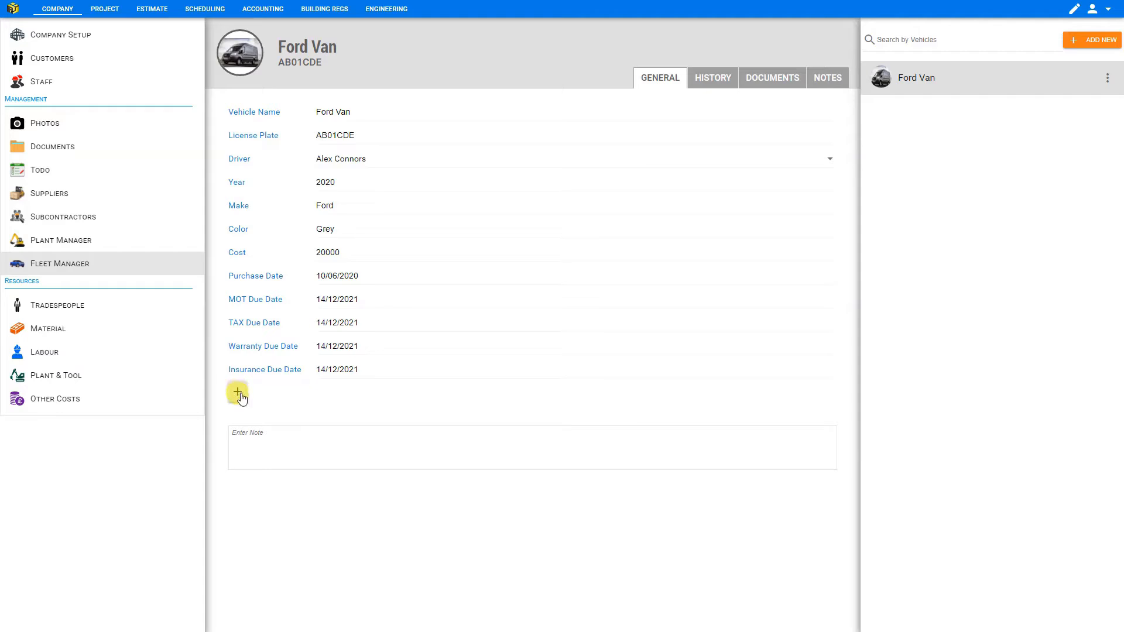
Step: Add a custom checkbox field titled "Auto Transmission" to the Ford Van's general details and tick it
{"action": "left_click", "coordinate": [237, 392]}
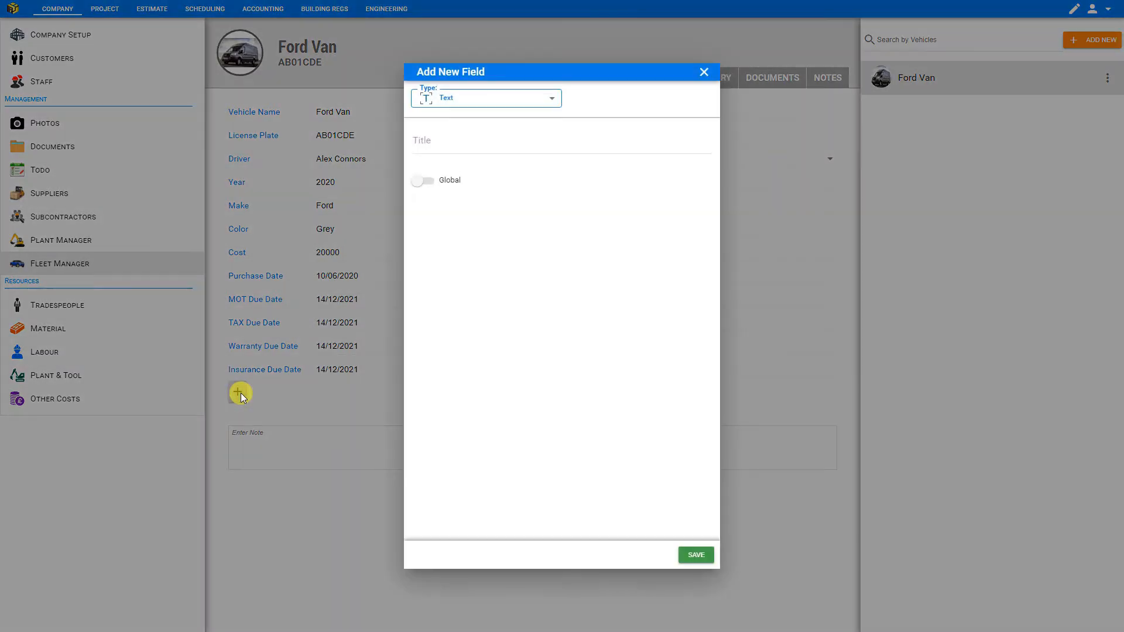
{"action": "left_click", "coordinate": [552, 100]}
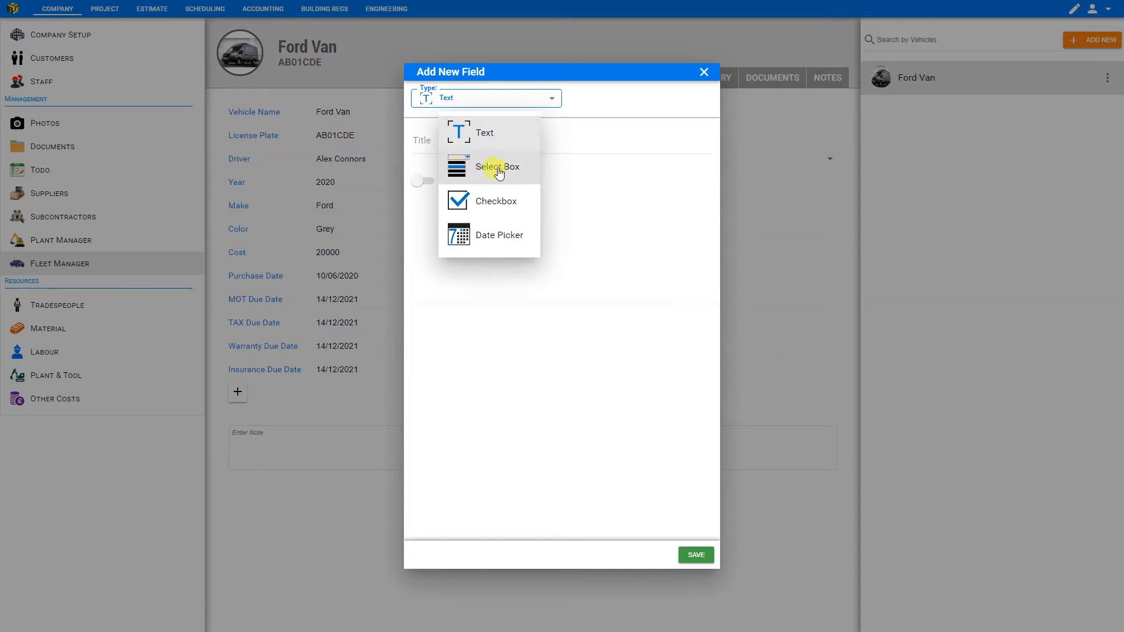
{"action": "left_click", "coordinate": [502, 207]}
{"action": "left_click", "coordinate": [515, 100]}
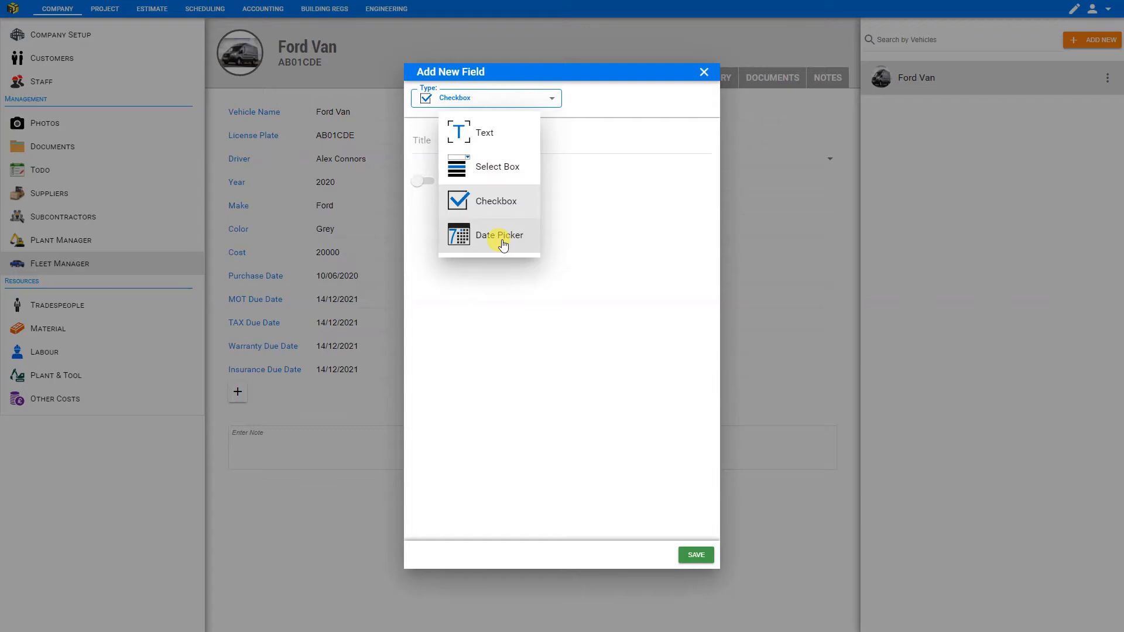
{"action": "left_click", "coordinate": [503, 202]}
{"action": "left_click", "coordinate": [470, 138]}
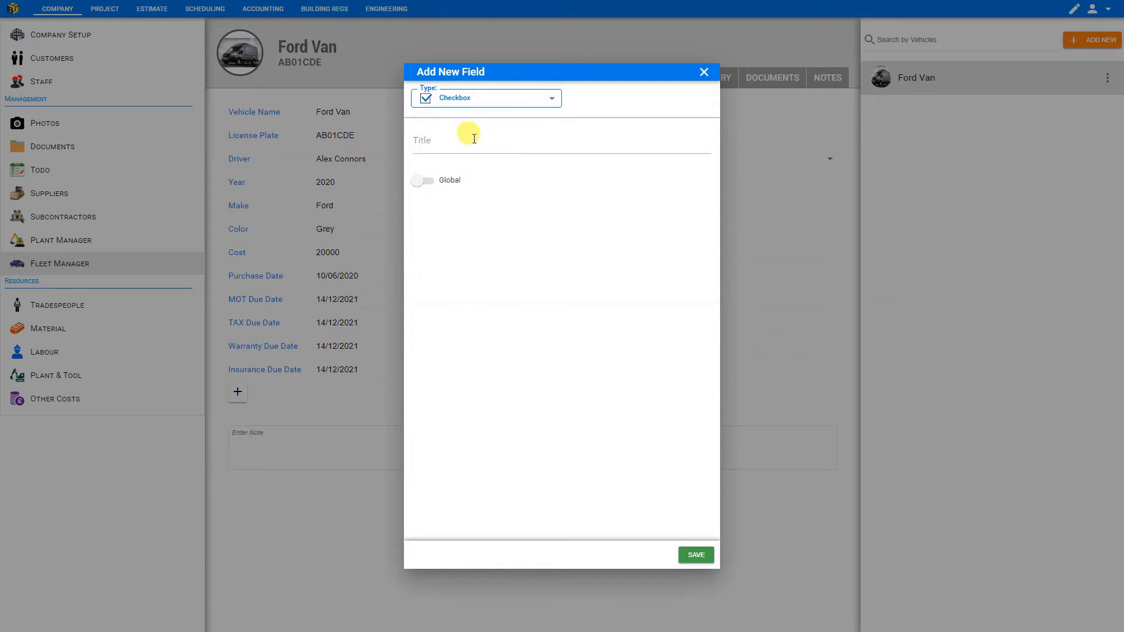
{"action": "type", "text": "Auto Transmissio"}
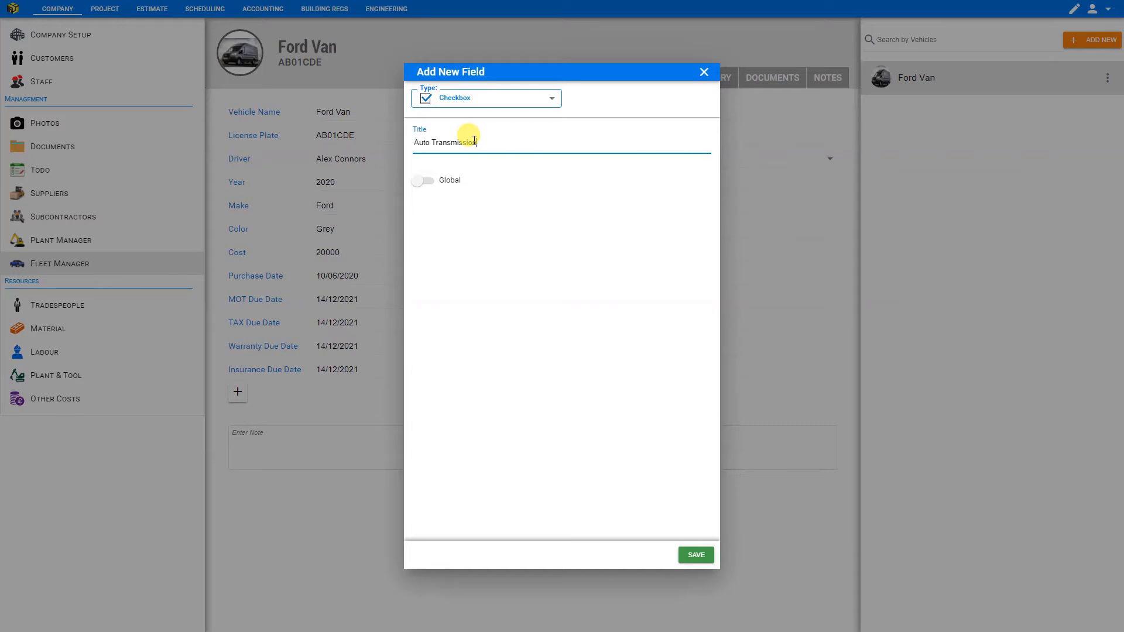
{"action": "type", "text": "n"}
{"action": "left_click", "coordinate": [696, 553]}
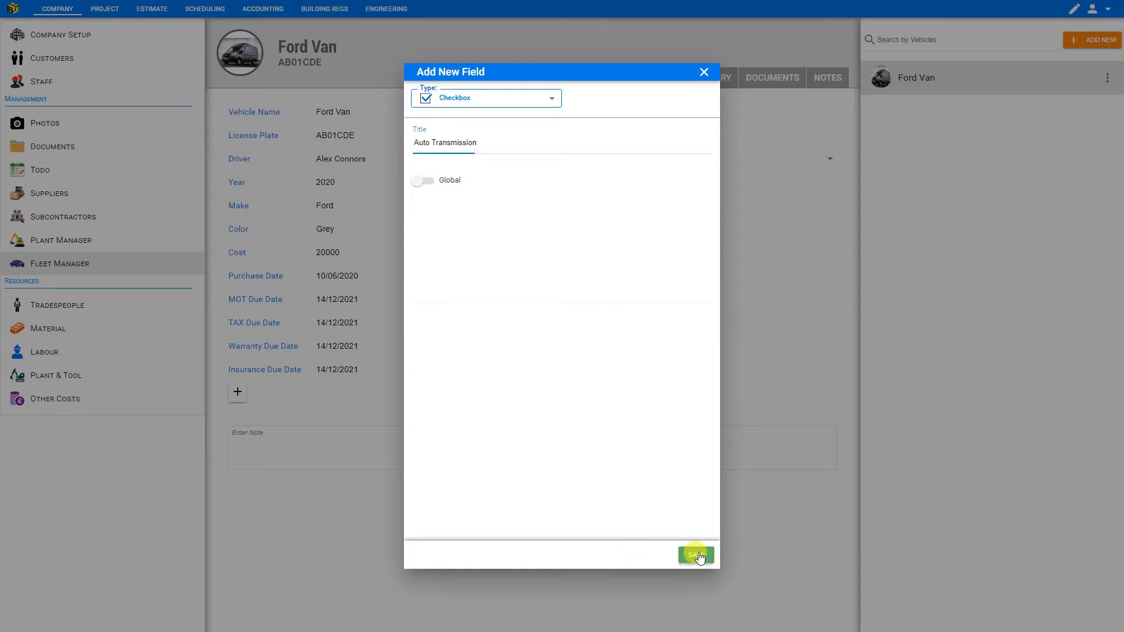
{"action": "left_click", "coordinate": [322, 394]}
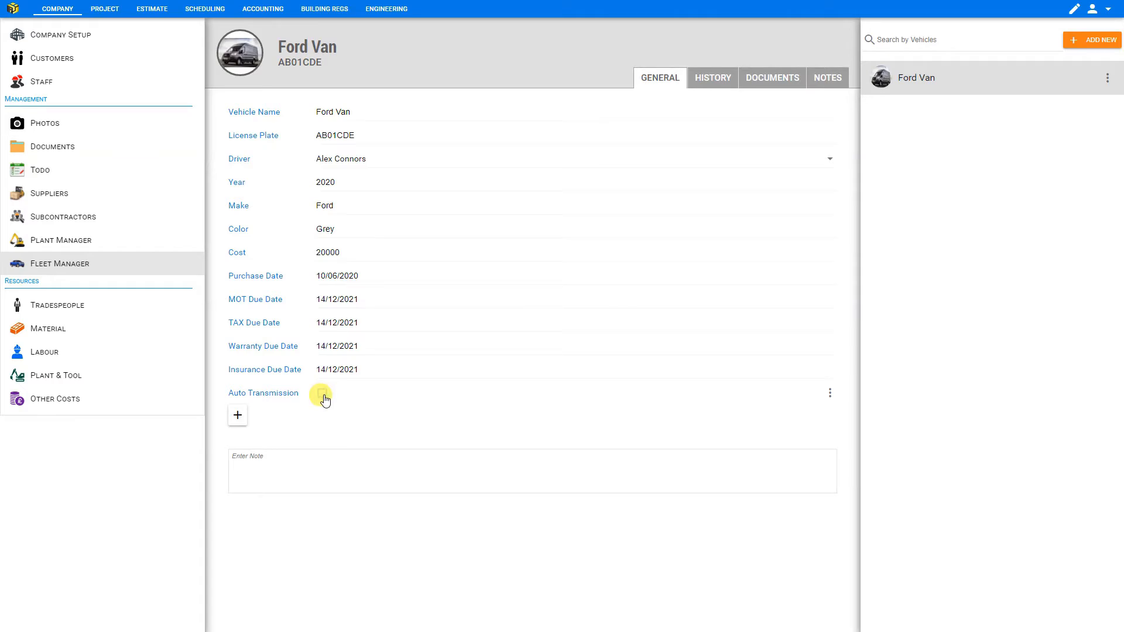
{"action": "left_click", "coordinate": [324, 397]}
Step: Edit the Auto Transmission field to make it global and save the change
{"action": "left_click", "coordinate": [829, 393]}
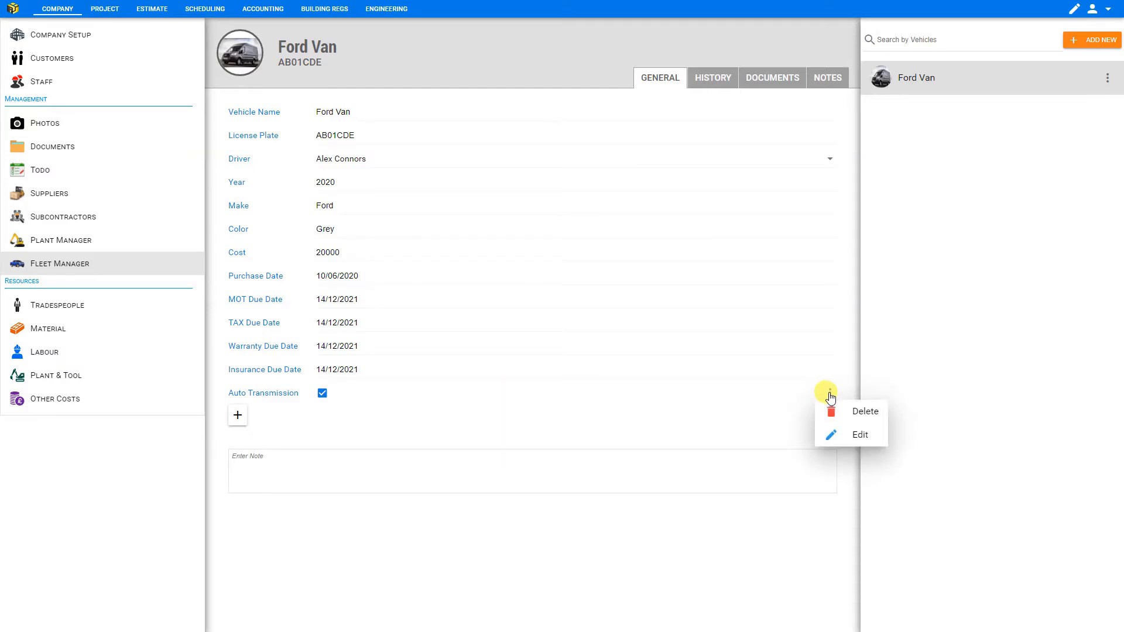
{"action": "left_click", "coordinate": [858, 436]}
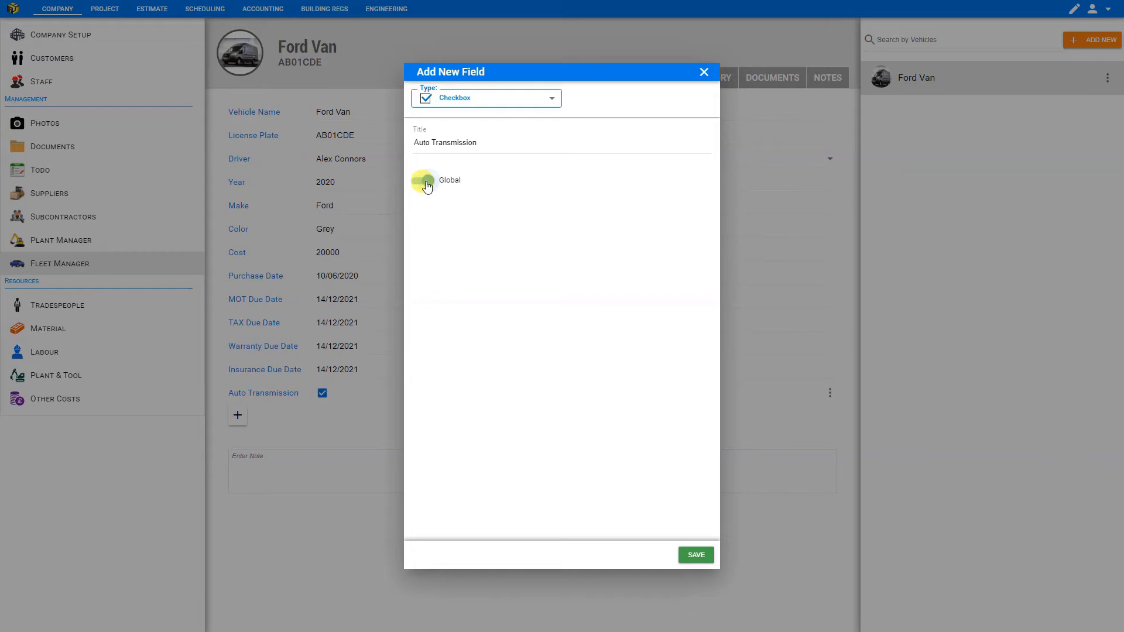
{"action": "left_click", "coordinate": [425, 182]}
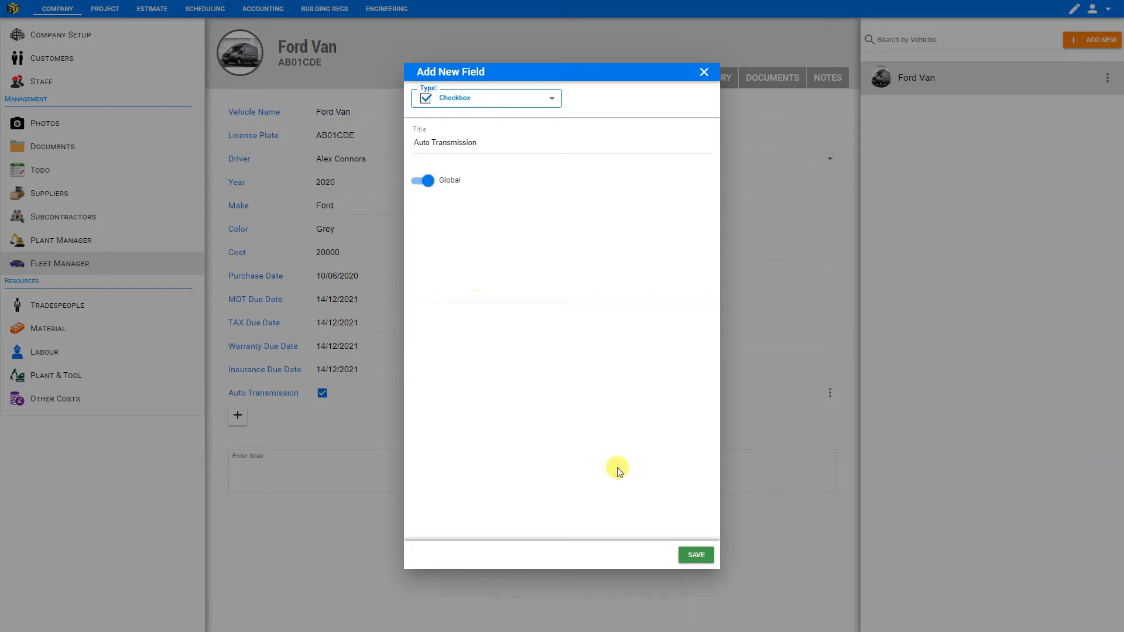
{"action": "left_click", "coordinate": [696, 556]}
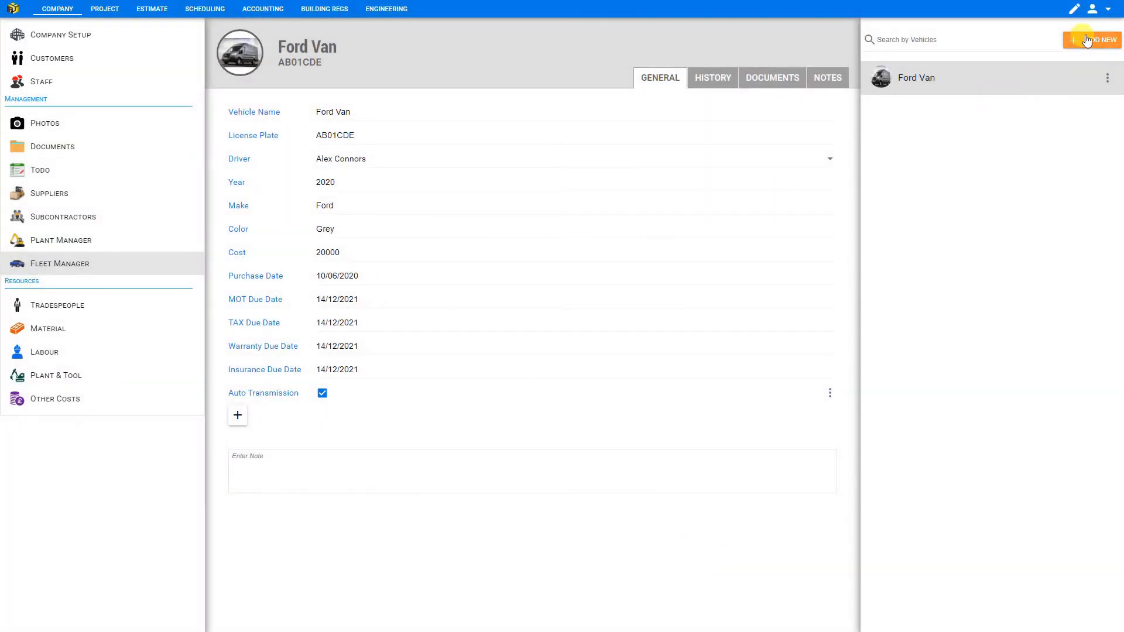
Step: Create a second vehicle titled "Pickup" in the fleet
{"action": "left_click", "coordinate": [1087, 41]}
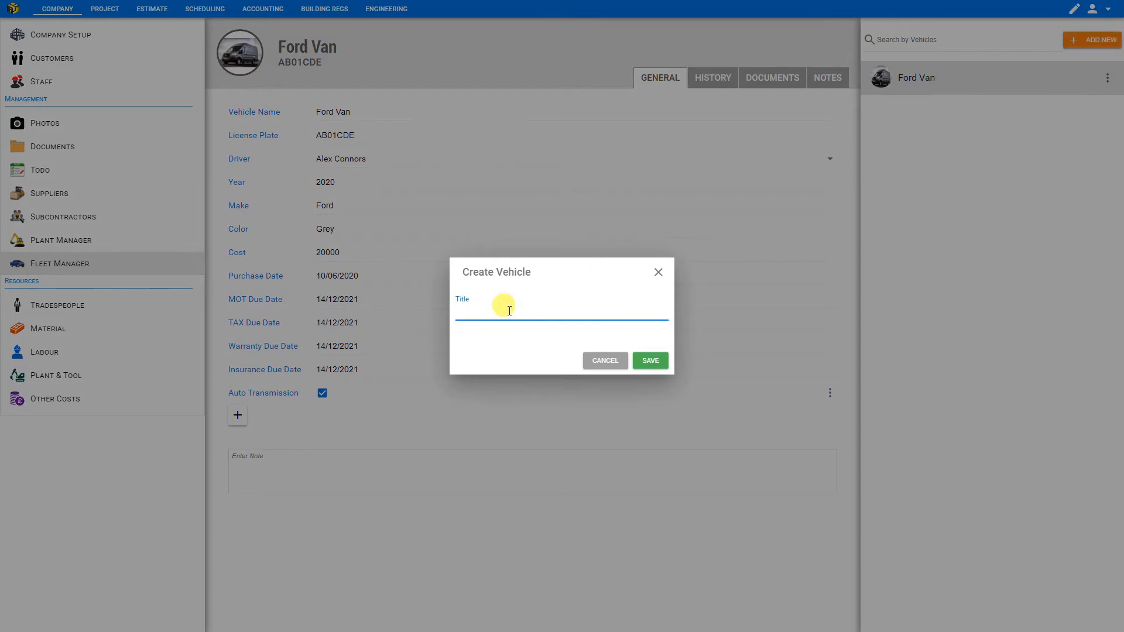
{"action": "type", "text": "Pickup"}
{"action": "left_click", "coordinate": [649, 361]}
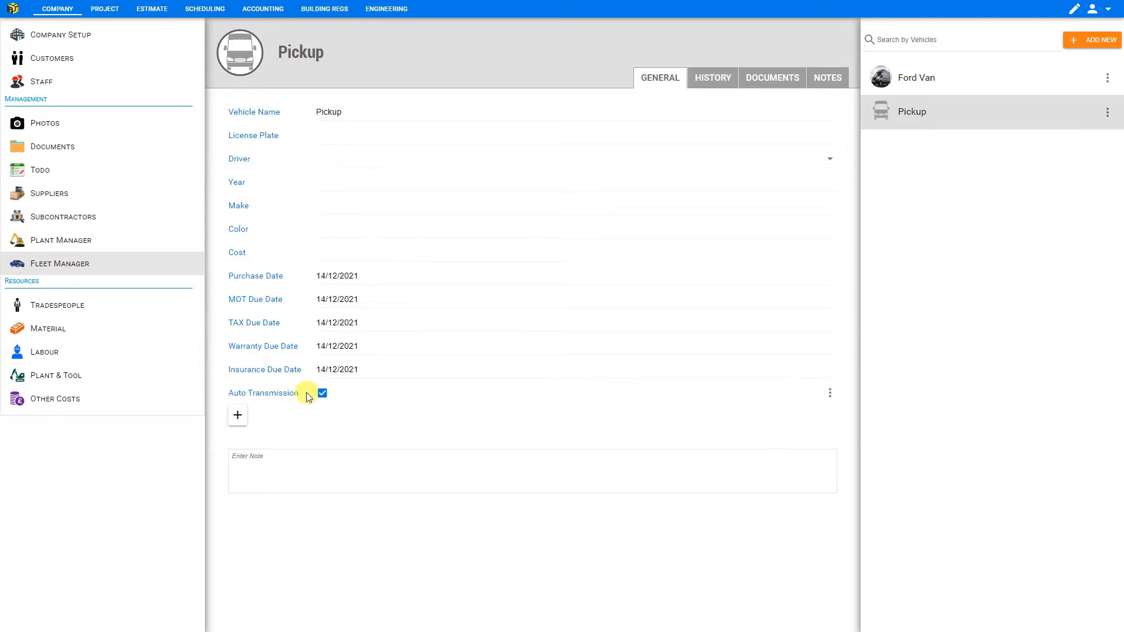
Step: Turn off the global setting of the Ford Van's Auto Transmission field, save it, and check the Pickup's general details
{"action": "left_click", "coordinate": [930, 79]}
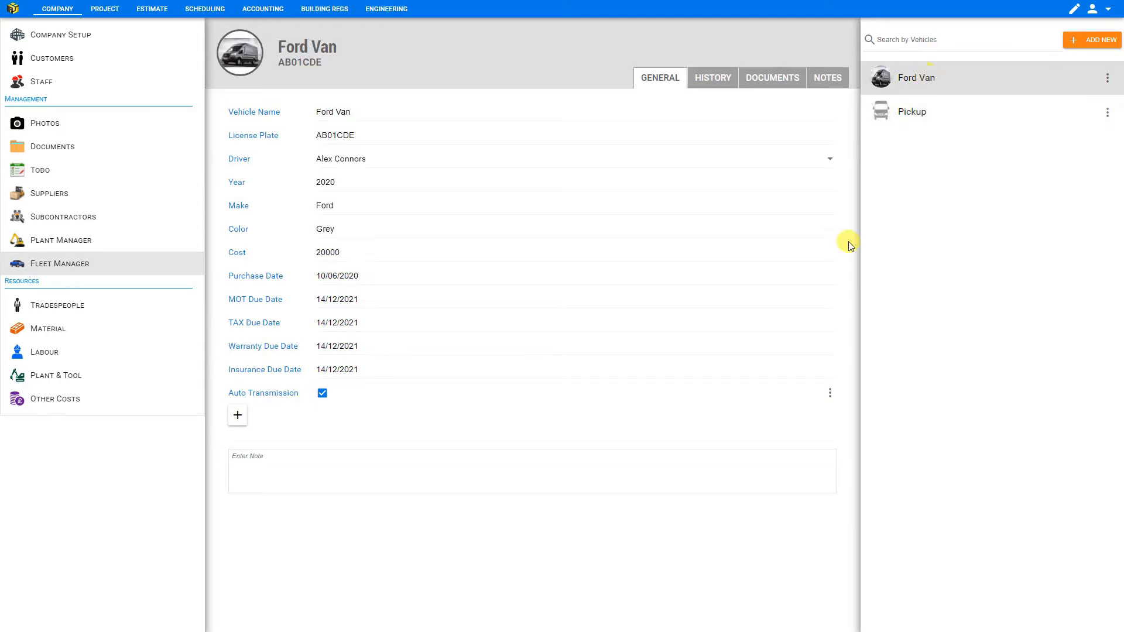
{"action": "left_click", "coordinate": [830, 395]}
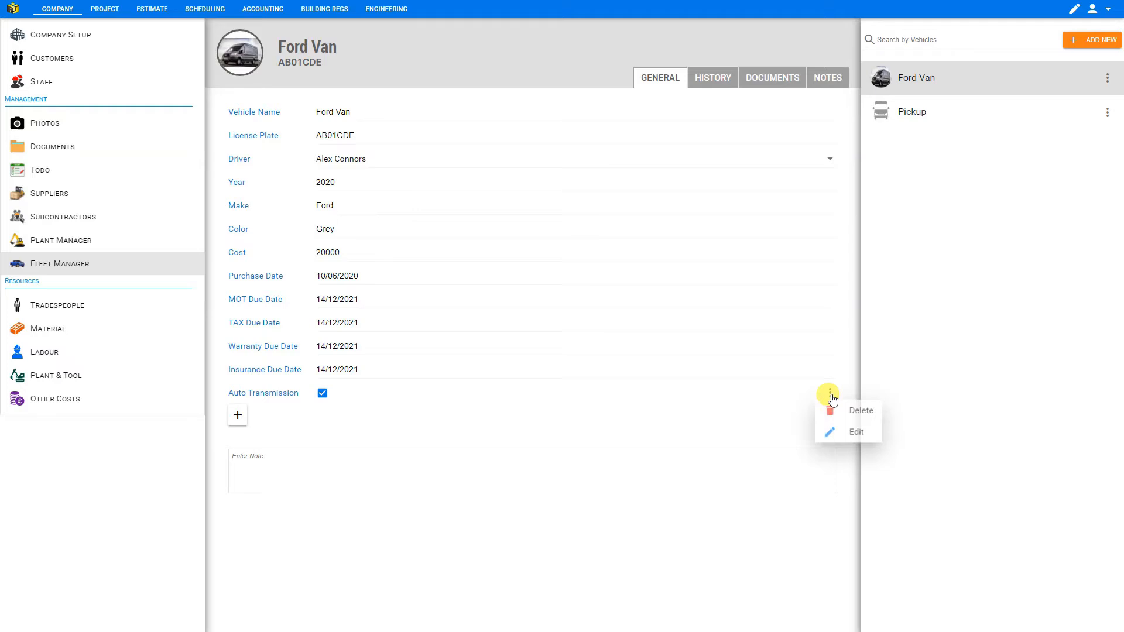
{"action": "left_click", "coordinate": [849, 445]}
{"action": "left_click", "coordinate": [419, 180]}
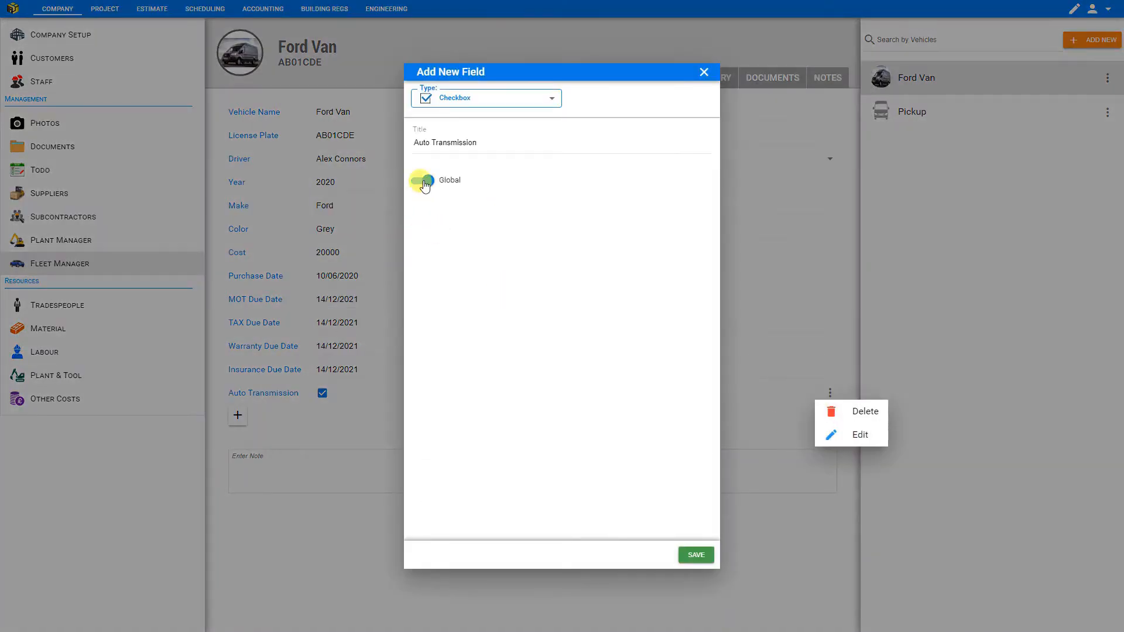
{"action": "left_click", "coordinate": [696, 555]}
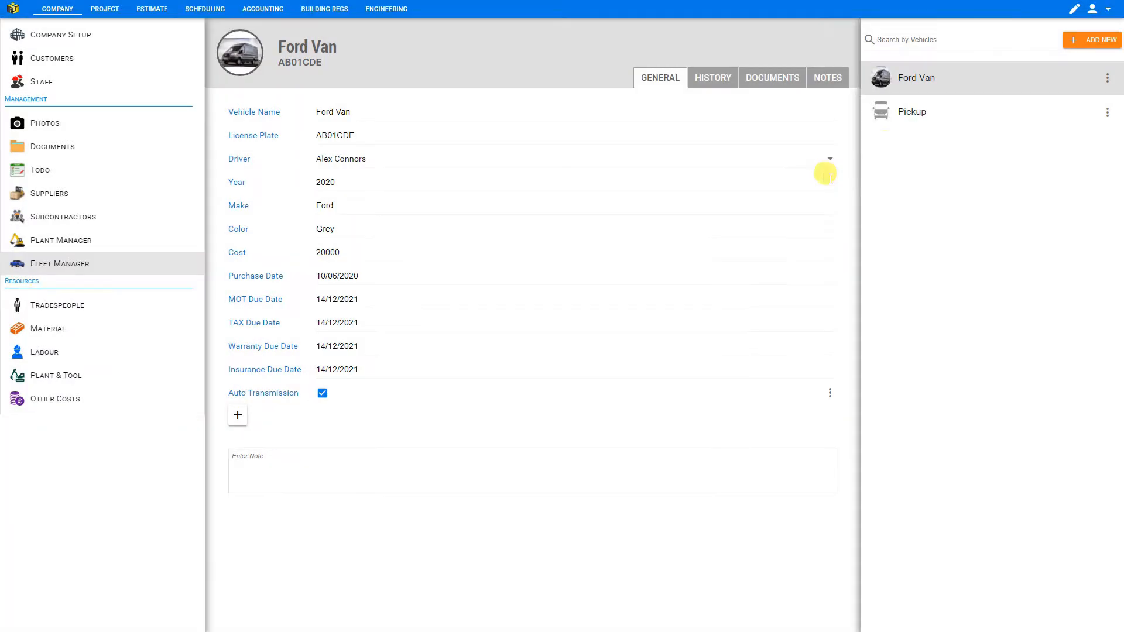
{"action": "left_click", "coordinate": [907, 119]}
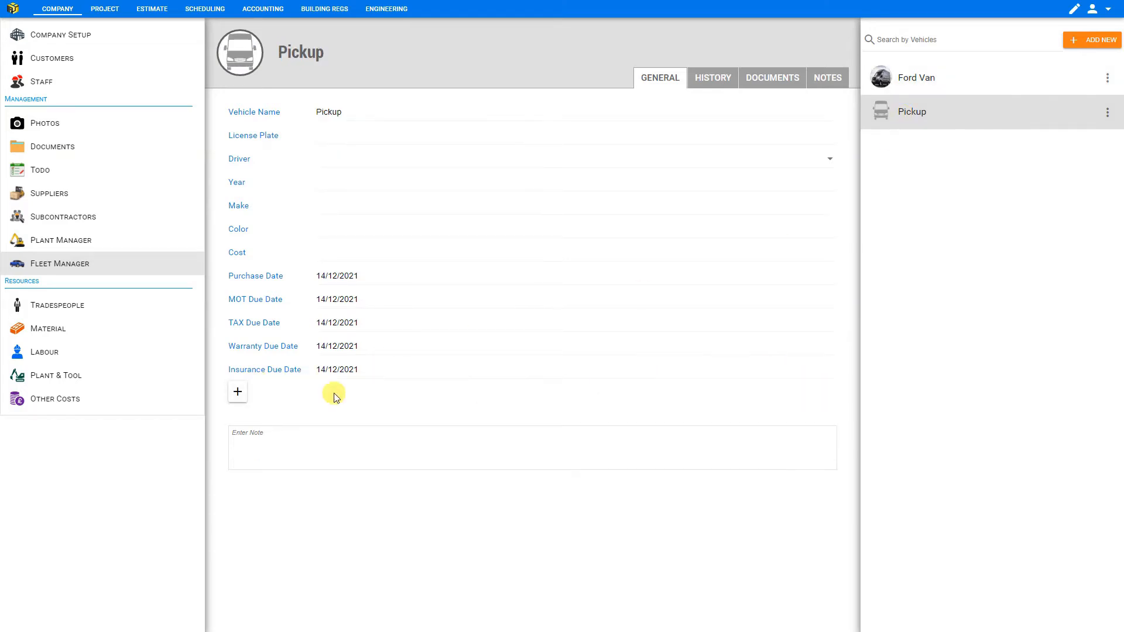
Step: Start a history entry for the Ford Van titled "Brake repair" and date it 08/07/2021
{"action": "left_click", "coordinate": [902, 78]}
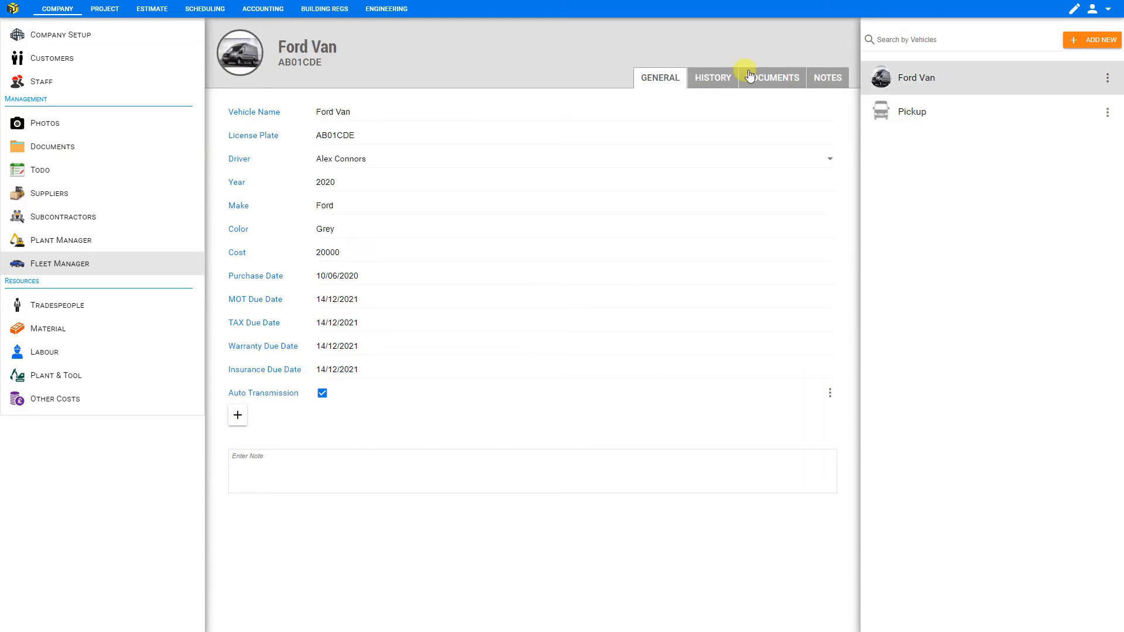
{"action": "left_click", "coordinate": [714, 80]}
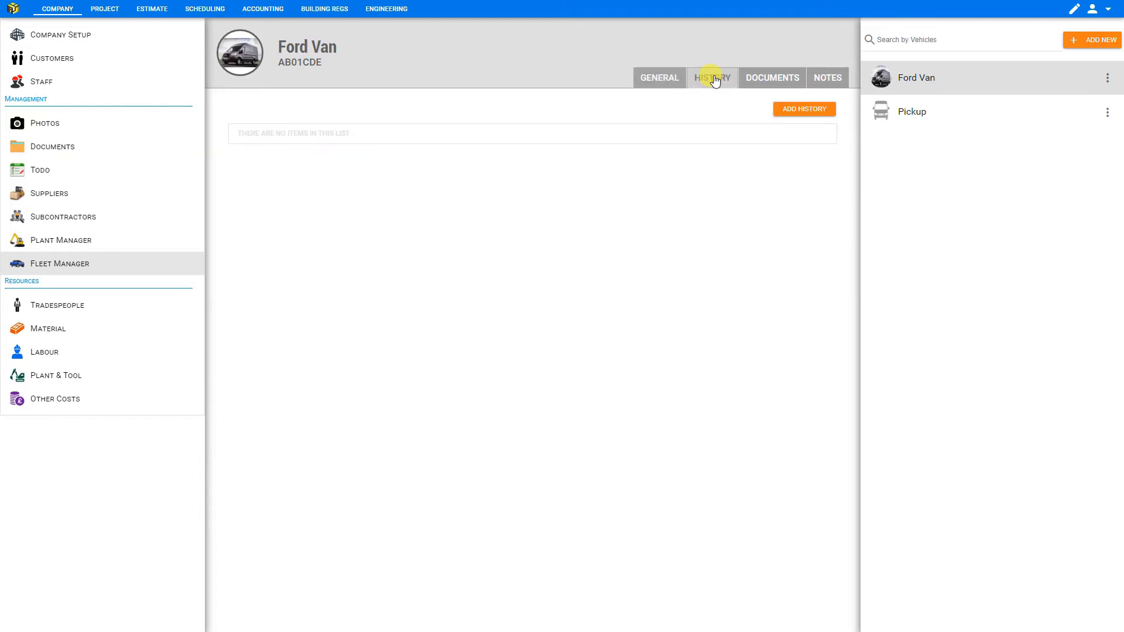
{"action": "left_click", "coordinate": [806, 110]}
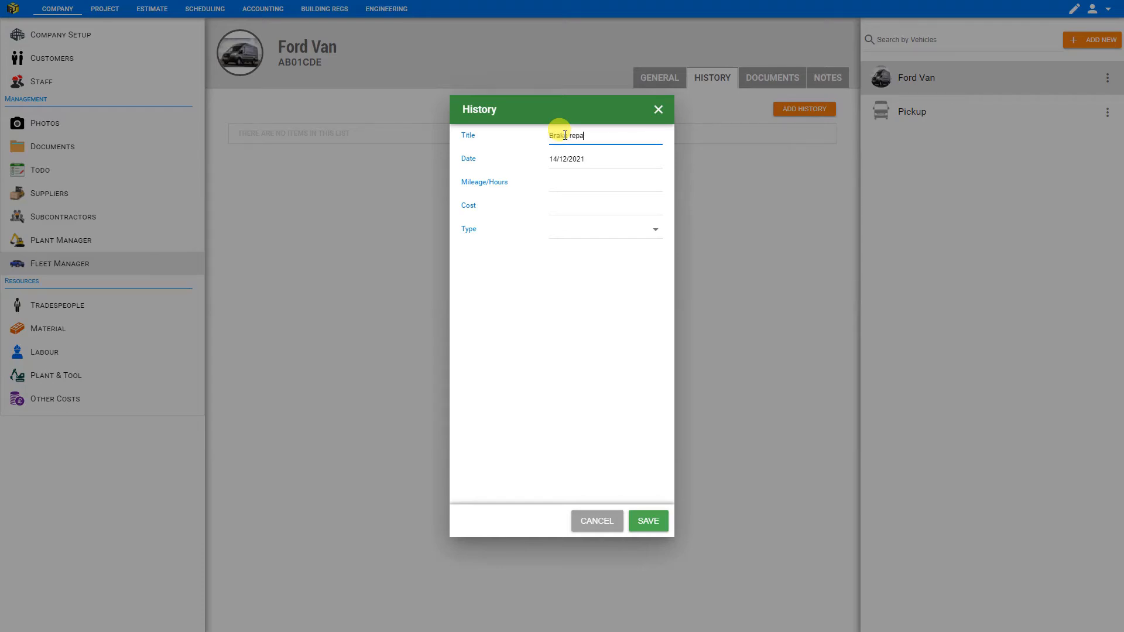
{"action": "left_click", "coordinate": [572, 159]}
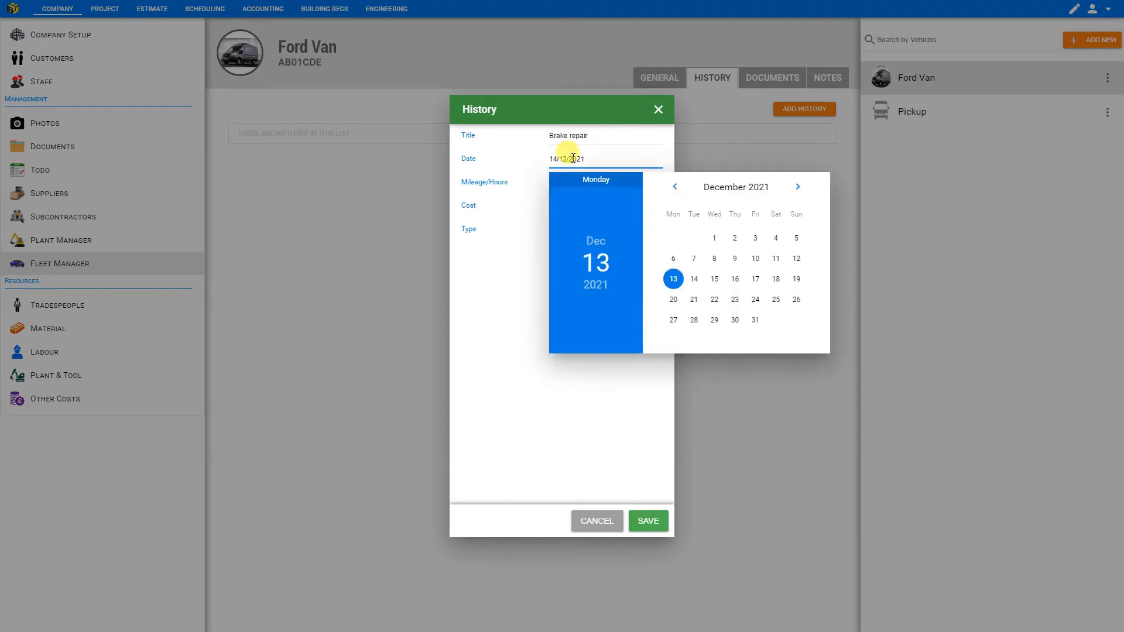
{"action": "left_click", "coordinate": [673, 186]}
{"action": "left_click", "coordinate": [673, 185]}
{"action": "left_click", "coordinate": [673, 186]}
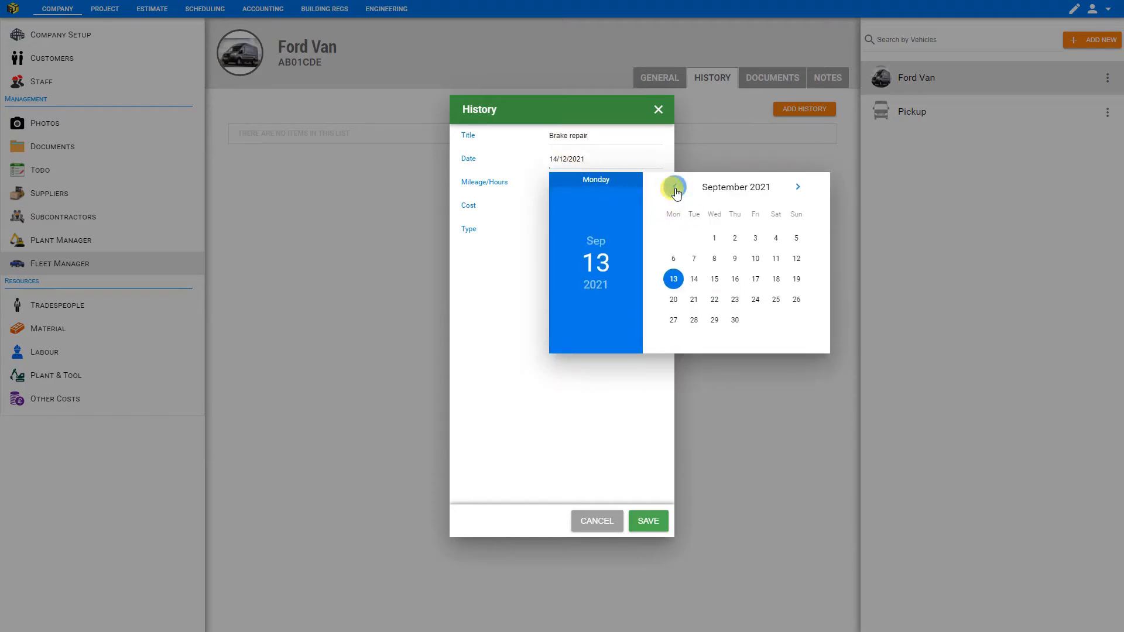
{"action": "left_click", "coordinate": [673, 185]}
{"action": "left_click", "coordinate": [674, 185]}
{"action": "left_click", "coordinate": [735, 258]}
Step: Complete the brake repair entry with mileage 123000, cost 822 and type Maintenance, and save it
{"action": "left_click", "coordinate": [566, 182]}
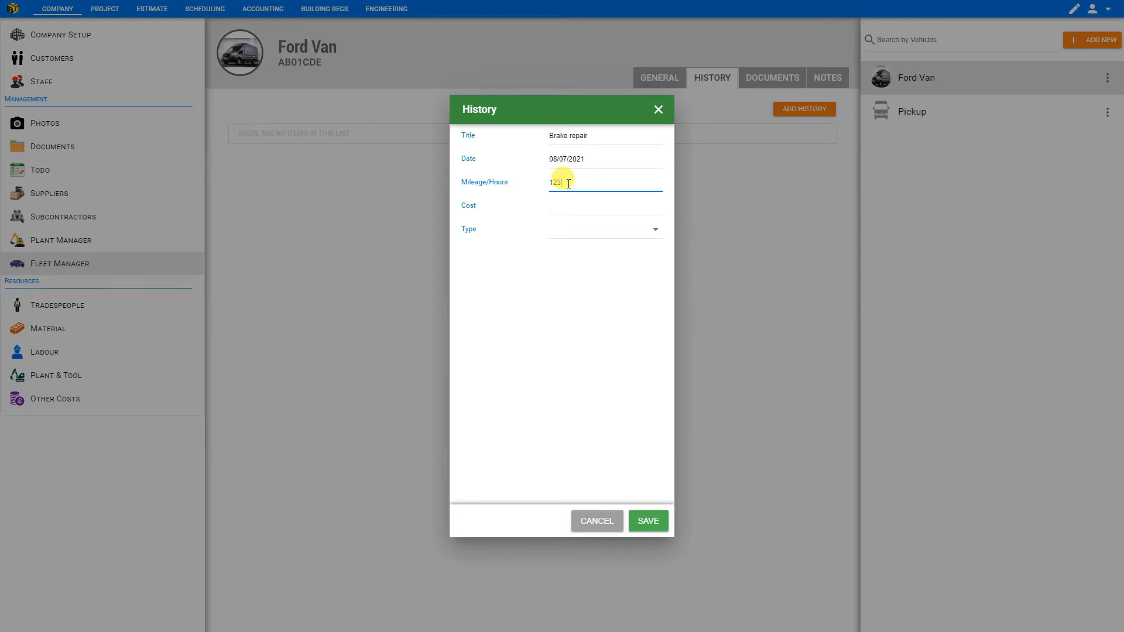
{"action": "type", "text": "123000"}
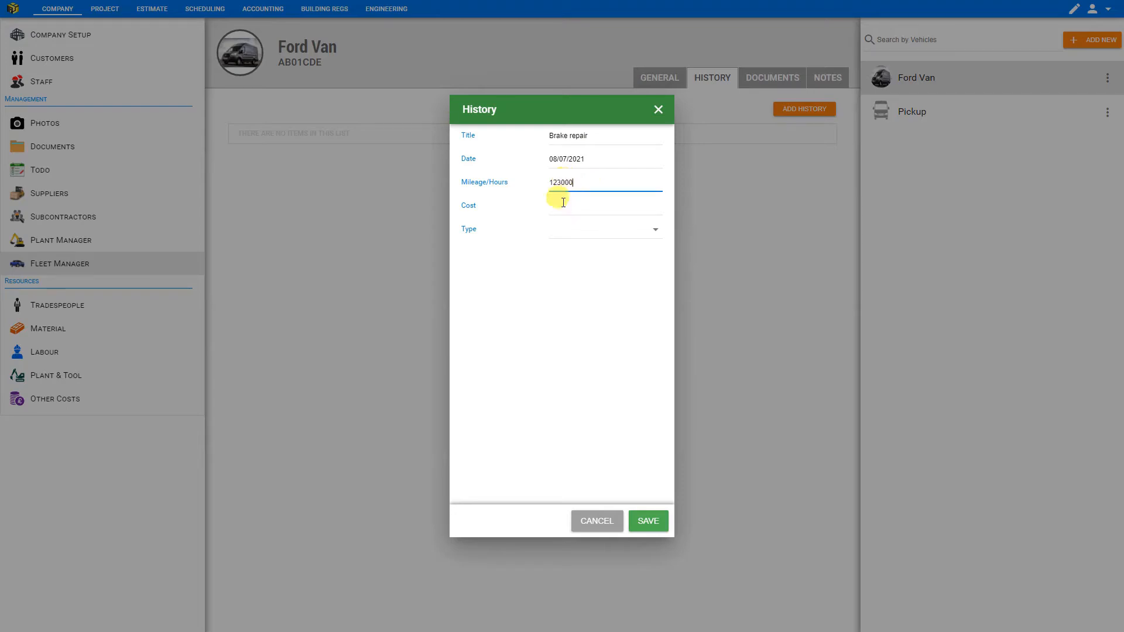
{"action": "left_click", "coordinate": [563, 206]}
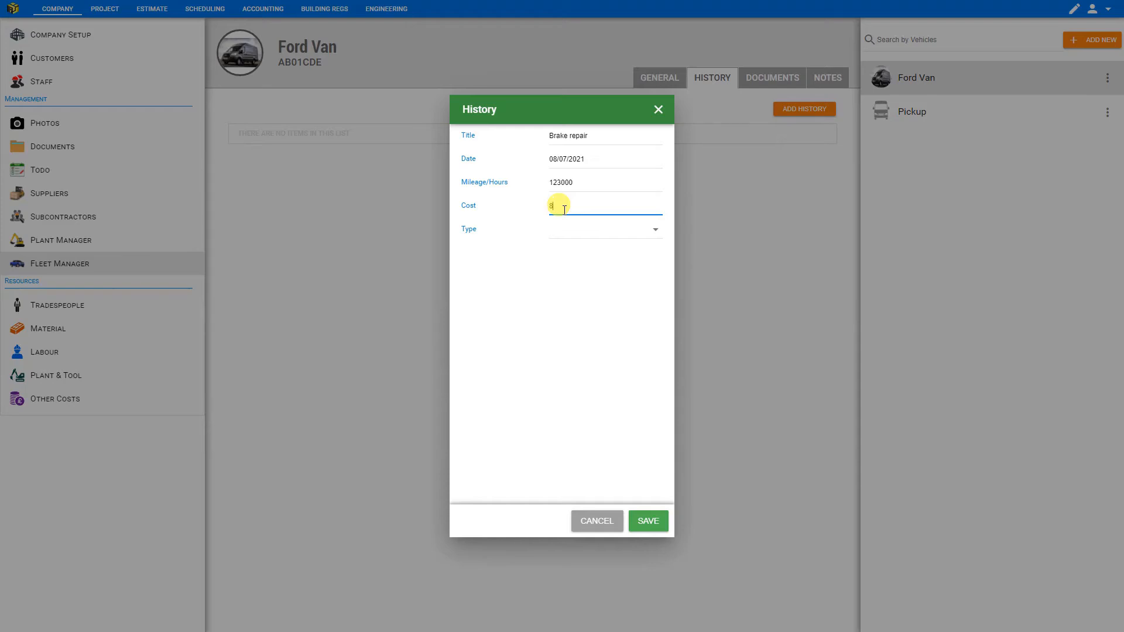
{"action": "type", "text": "822"}
{"action": "left_click", "coordinate": [563, 232]}
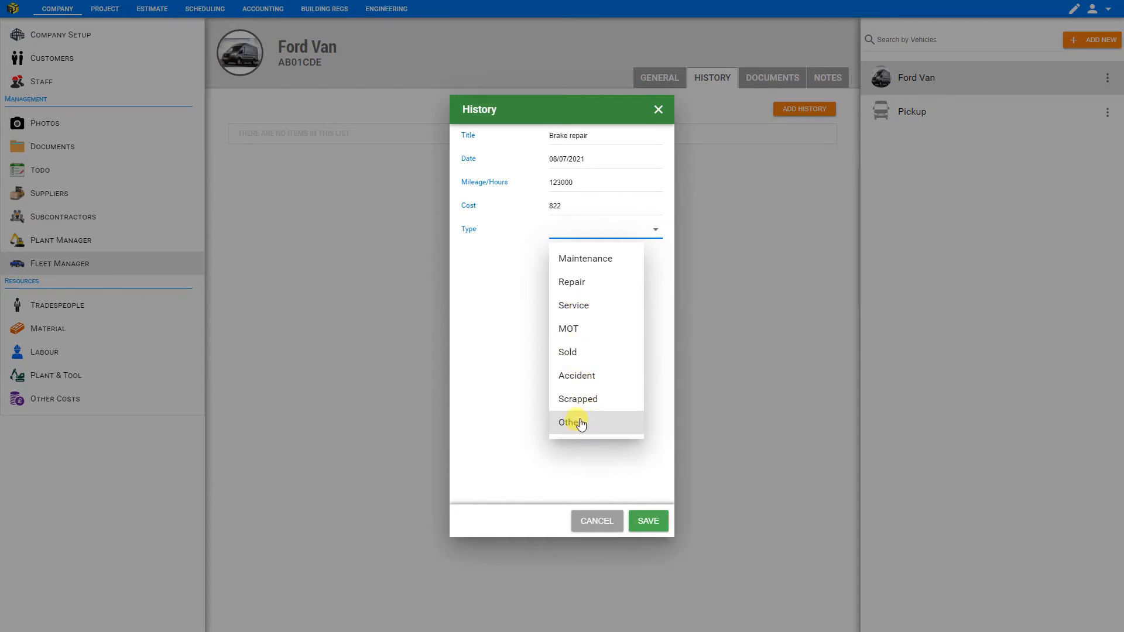
{"action": "left_click", "coordinate": [592, 259]}
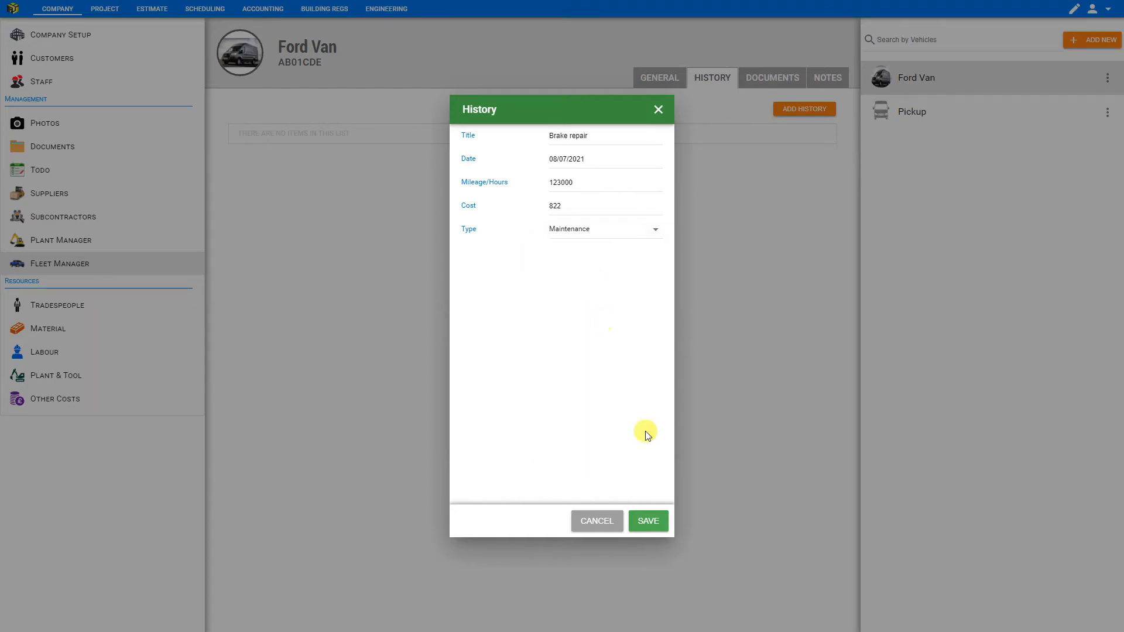
{"action": "left_click", "coordinate": [648, 520]}
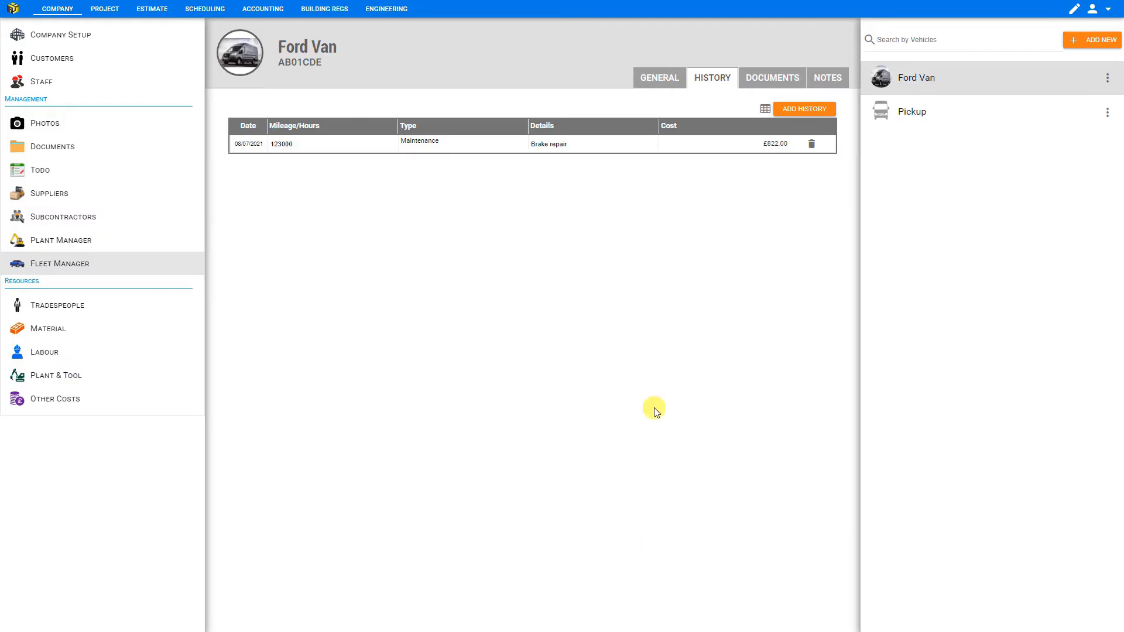
Step: Upload the PDF file "Dr Lic" to the Ford Van's documents
{"action": "left_click", "coordinate": [773, 79]}
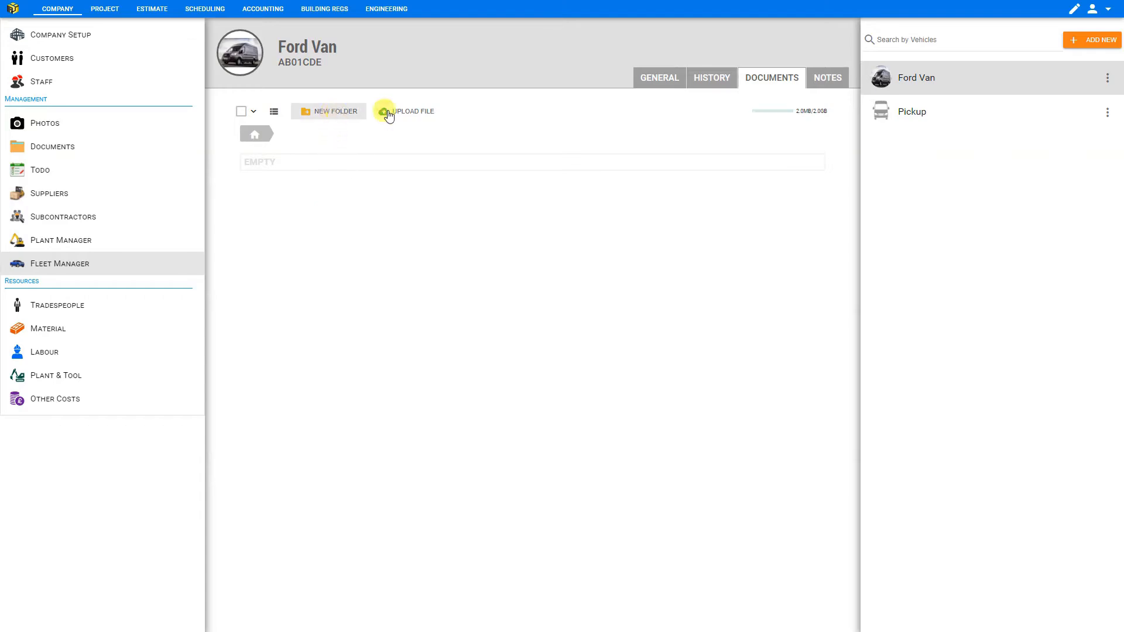
{"action": "left_click", "coordinate": [410, 112]}
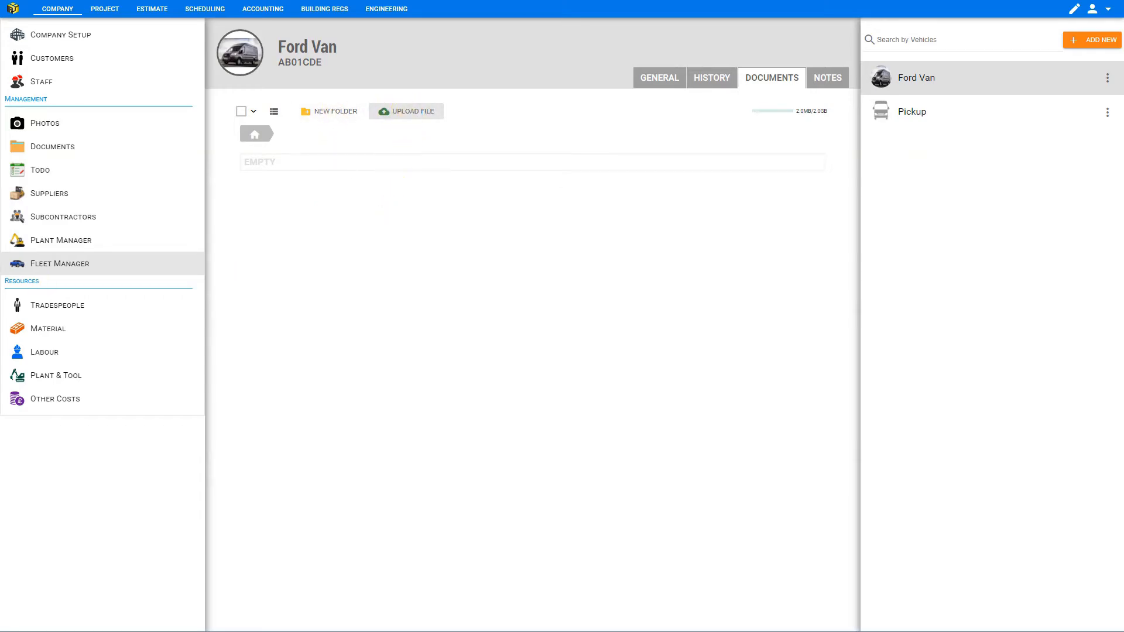
{"action": "double_click", "coordinate": [344, 211]}
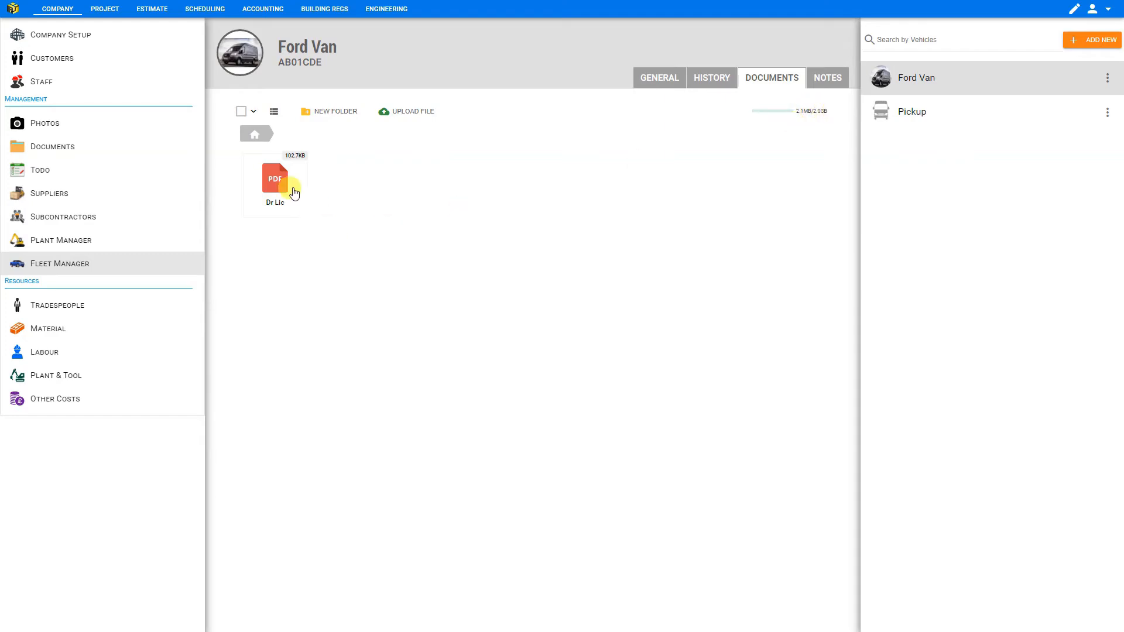
Step: Create a folder named "Driver Info" in the Ford Van's documents
{"action": "left_click", "coordinate": [346, 117]}
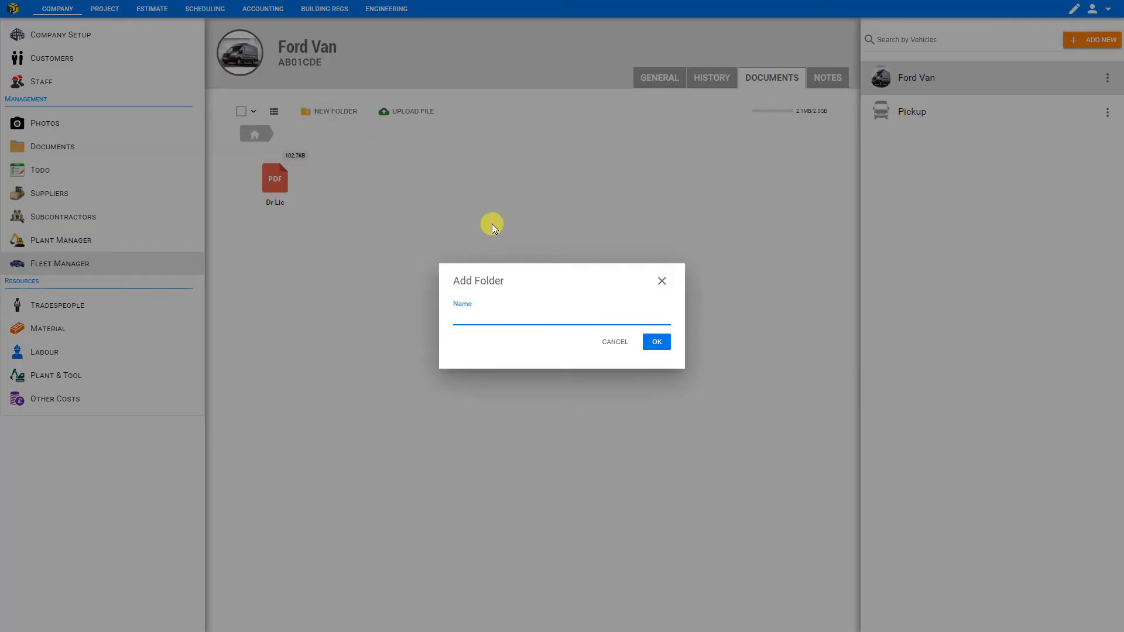
{"action": "type", "text": "Driver Info"}
{"action": "left_click", "coordinate": [656, 340]}
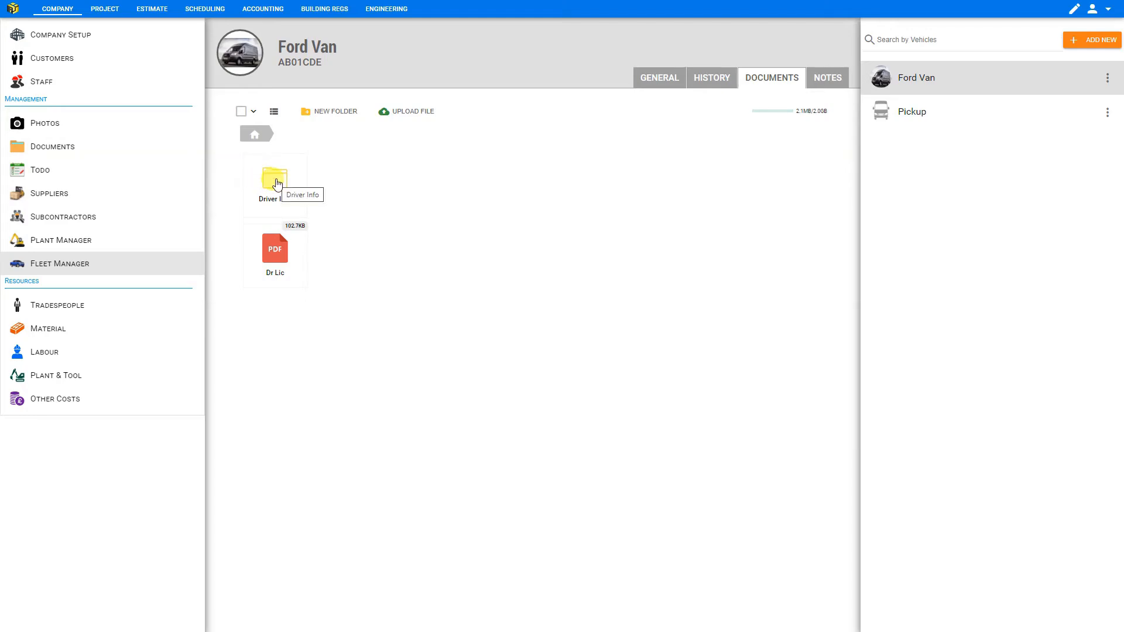
Step: Move the Dr Lic PDF into the Driver Info folder and open that folder
{"action": "left_click", "coordinate": [276, 252]}
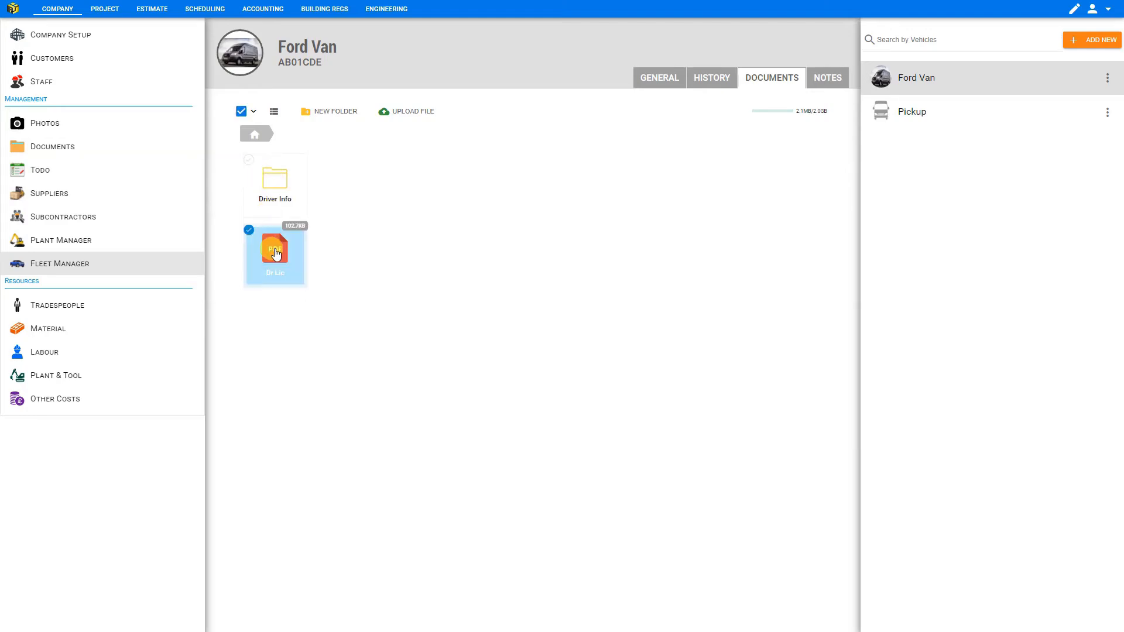
{"action": "left_click_drag", "start_coordinate": [276, 253], "coordinate": [278, 185]}
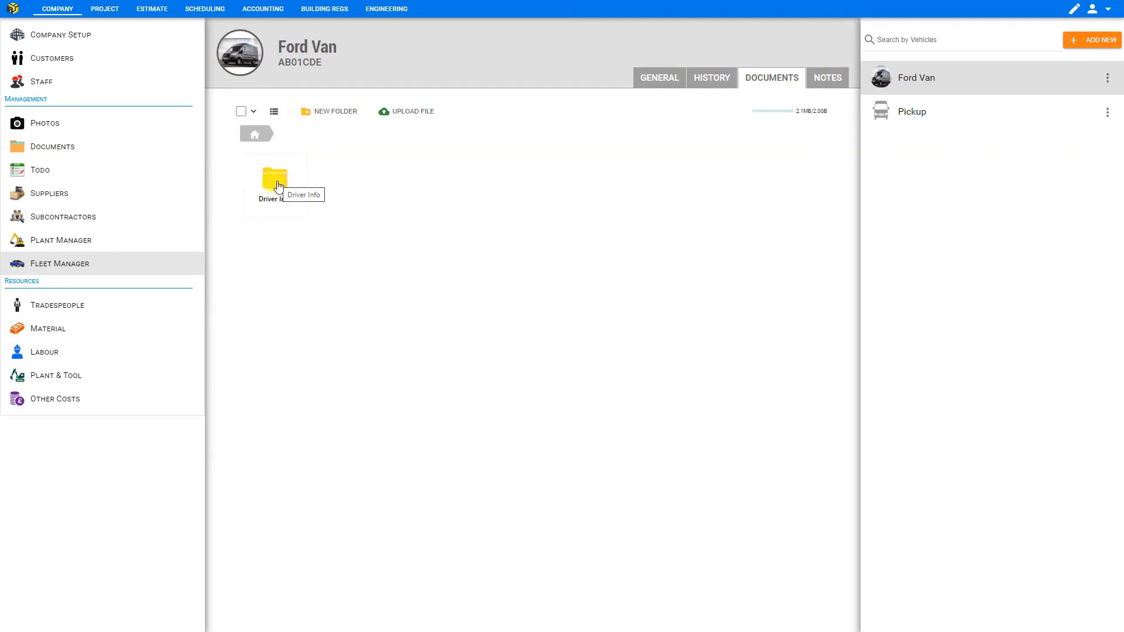
{"action": "double_click", "coordinate": [278, 186]}
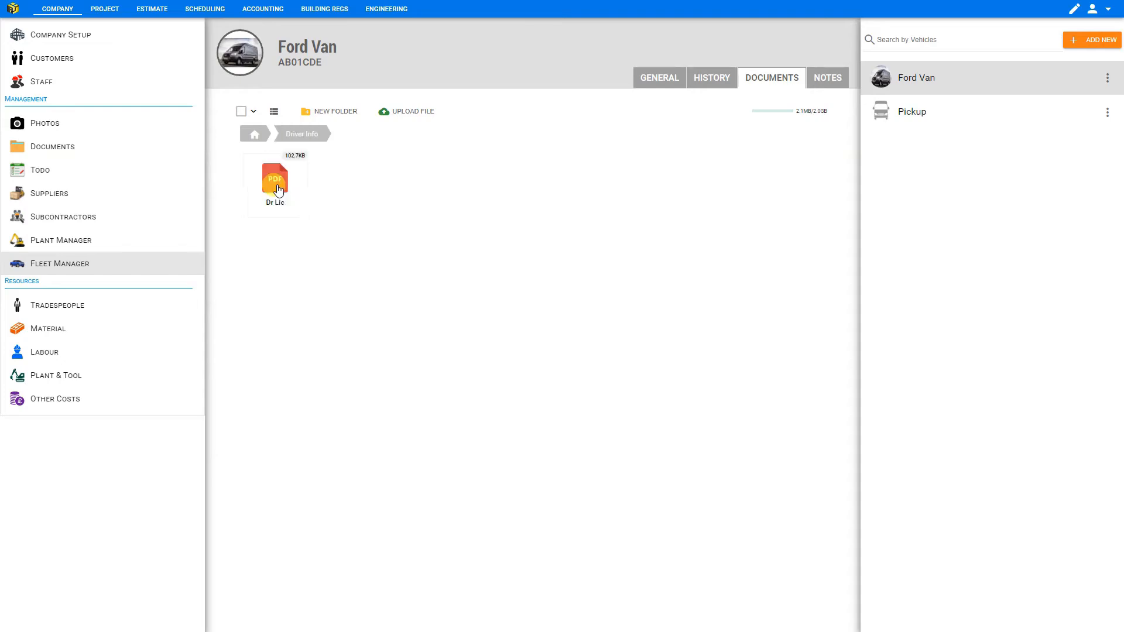
Step: Look at the Driver Info folder in list view, return to the thumbnail view, and check the bulk selection options
{"action": "left_click", "coordinate": [275, 113]}
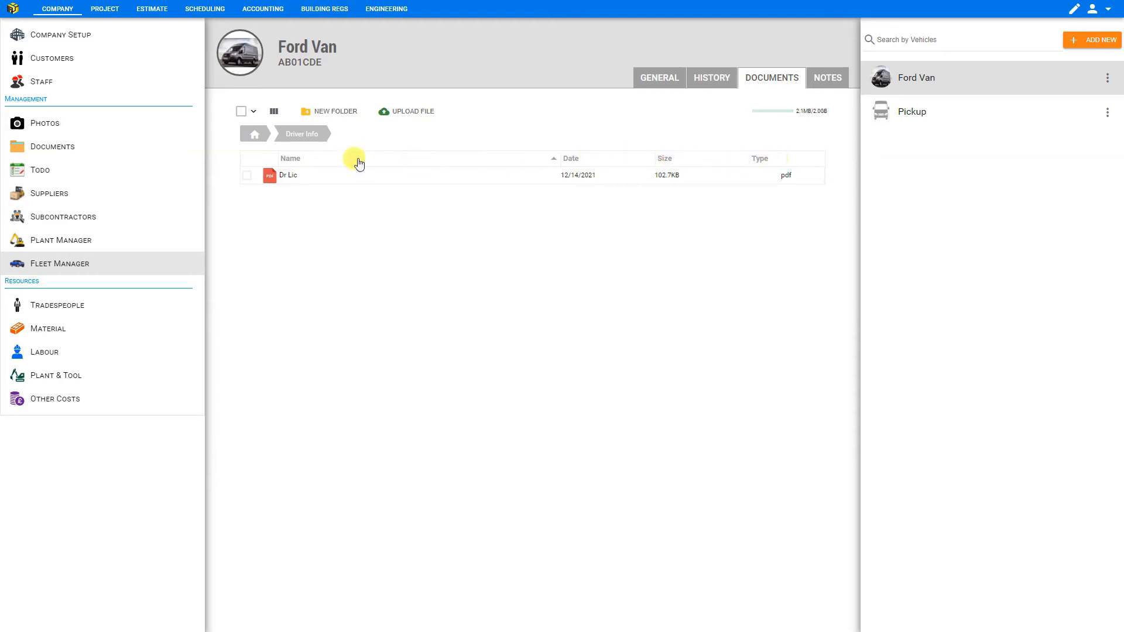
{"action": "left_click", "coordinate": [275, 113]}
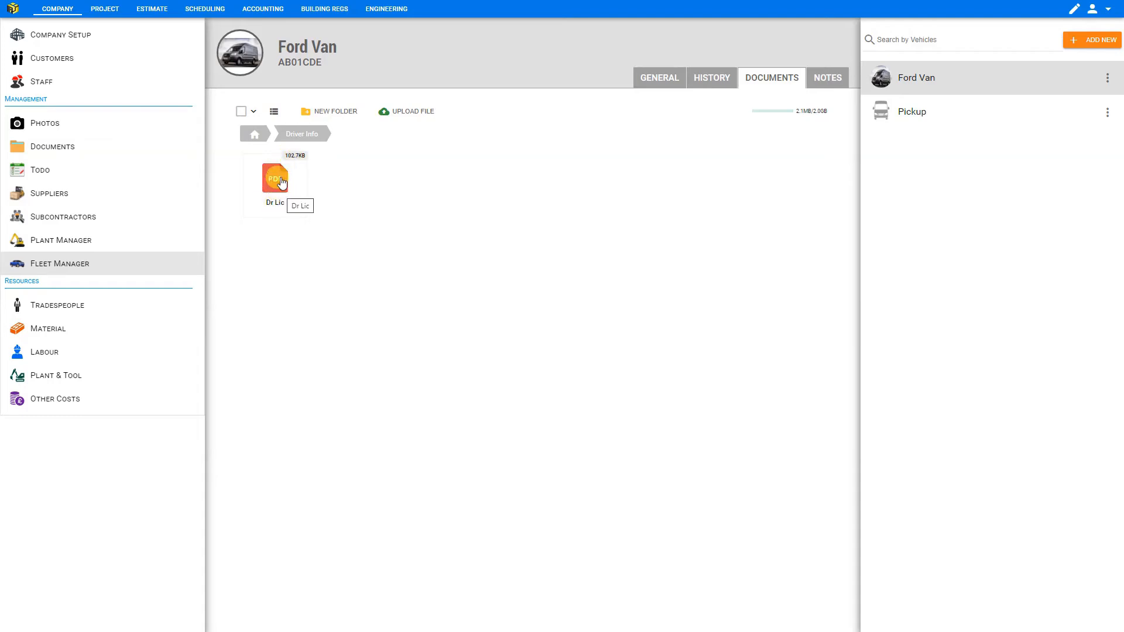
{"action": "left_click", "coordinate": [254, 114]}
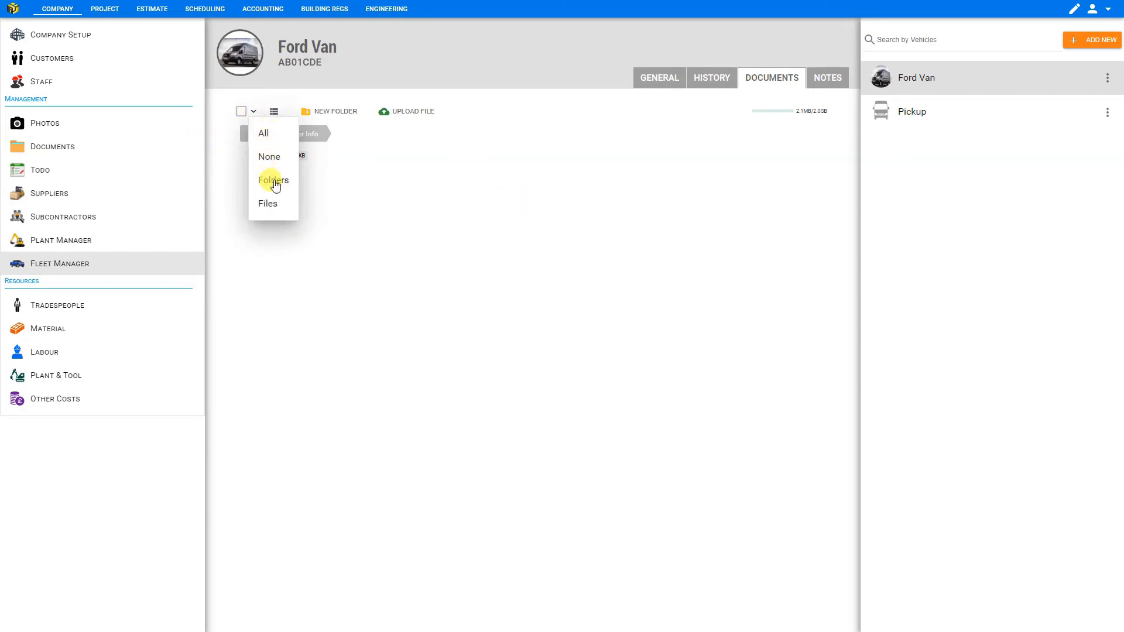
{"action": "left_click", "coordinate": [274, 258]}
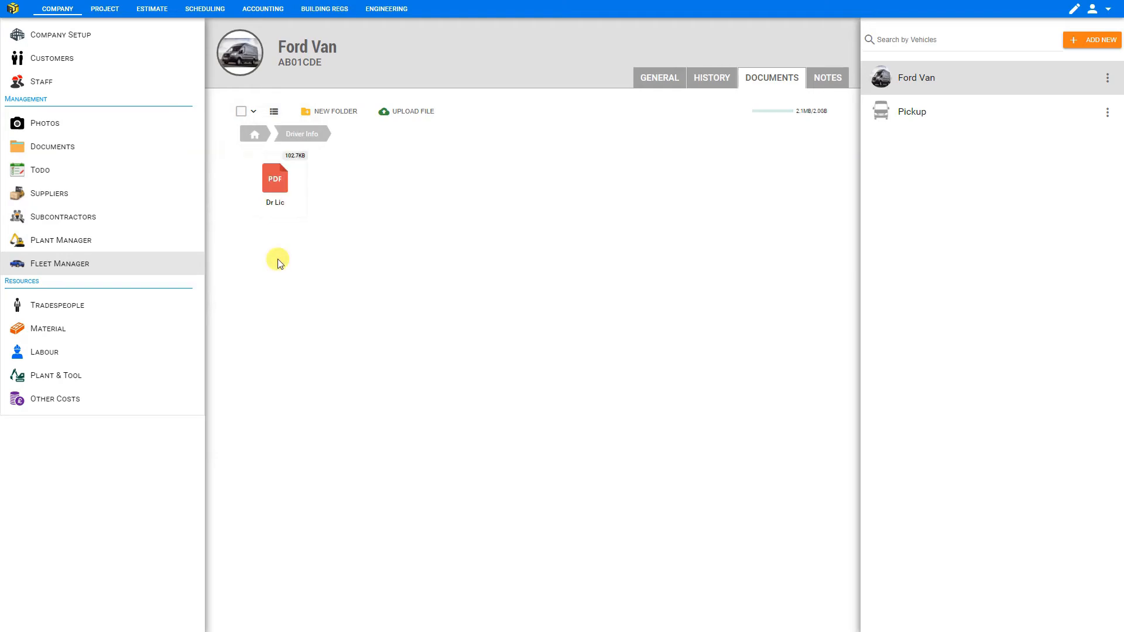
Step: Add Ford Van notes about the driver's personal use on Sundays and "Tracker tag under hood", and date the personal-use note 03/12/2021
{"action": "left_click", "coordinate": [826, 79]}
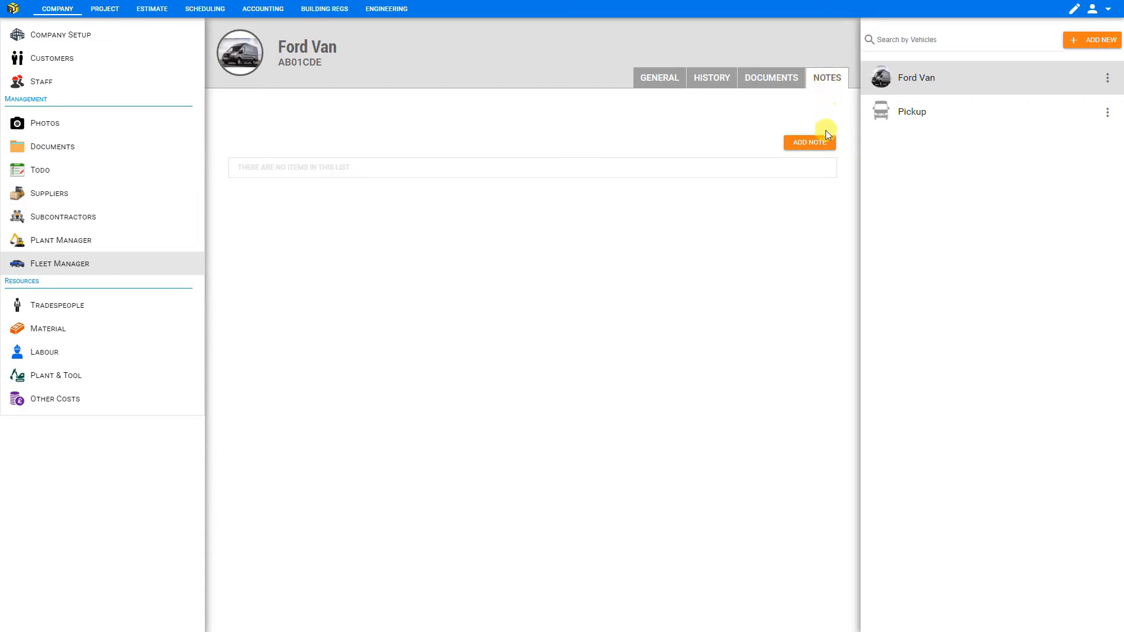
{"action": "left_click", "coordinate": [815, 143]}
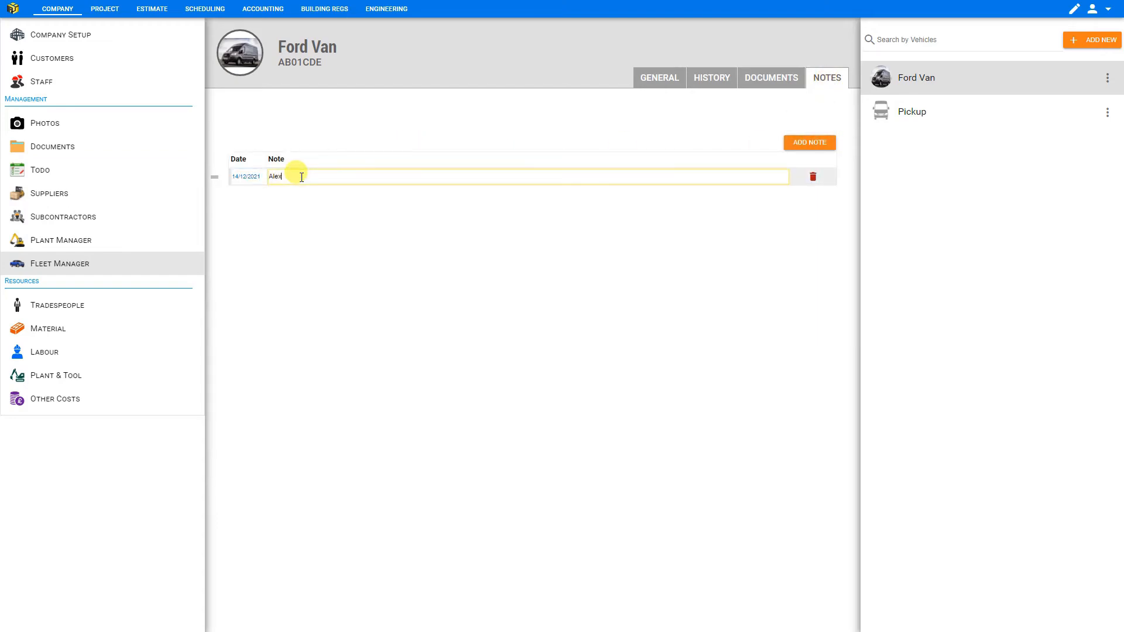
{"action": "type", "text": "Alex"}
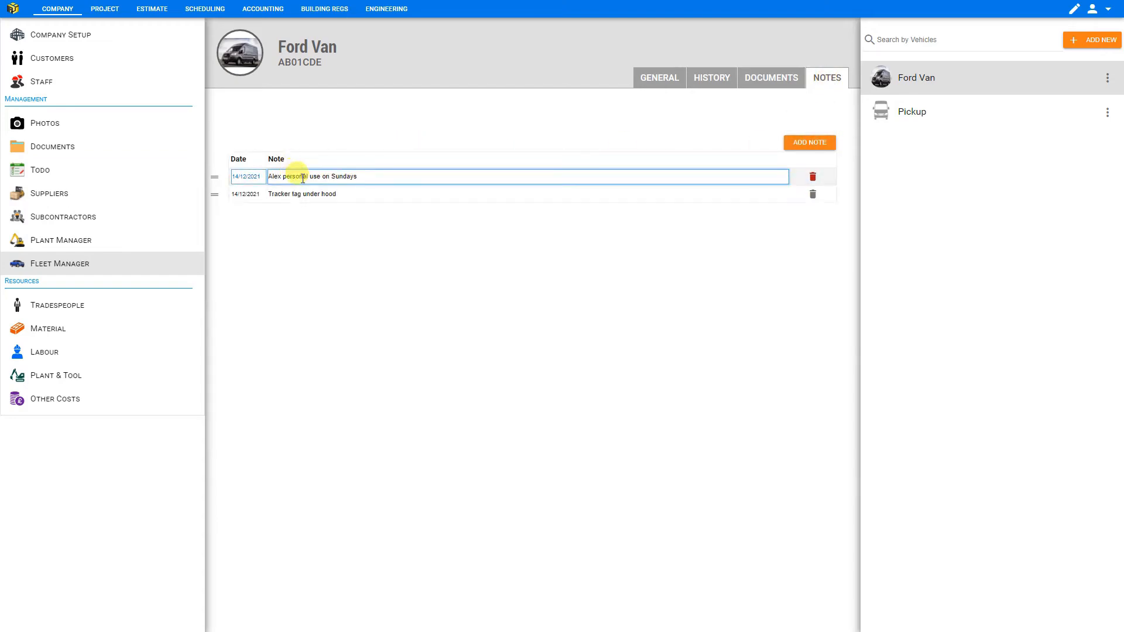
{"action": "left_click", "coordinate": [321, 192]}
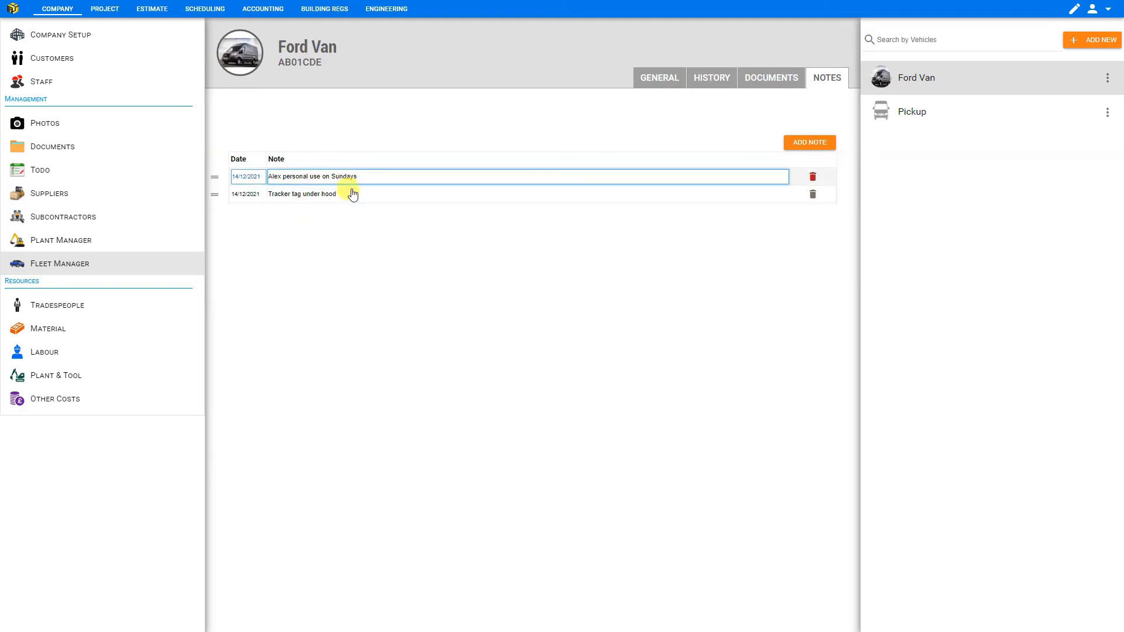
{"action": "left_click", "coordinate": [343, 214]}
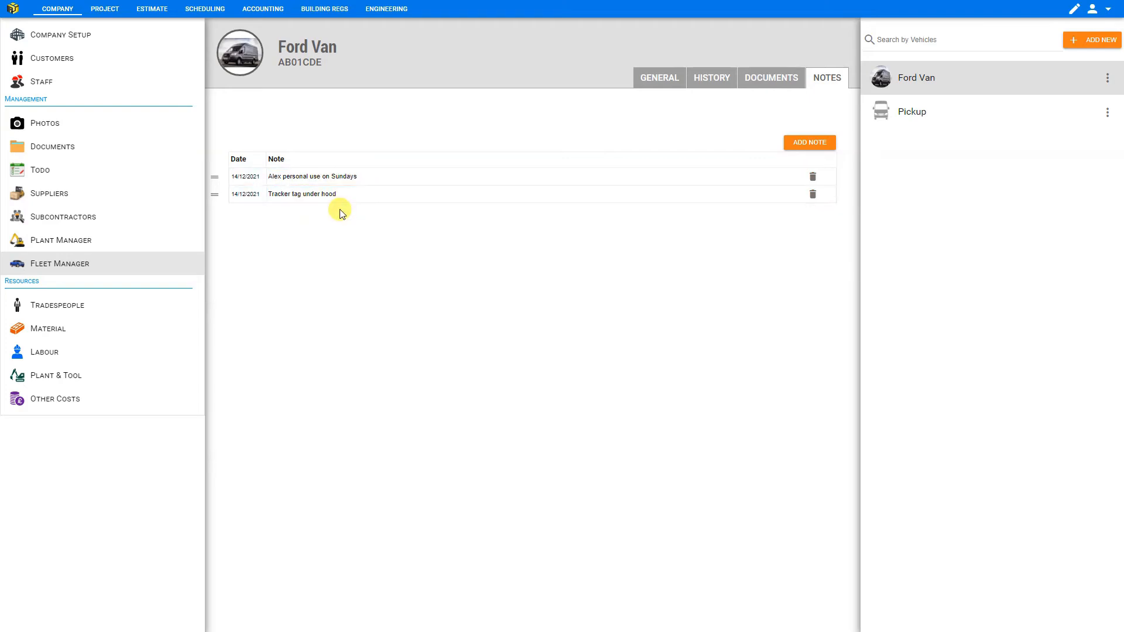
{"action": "left_click", "coordinate": [246, 176]}
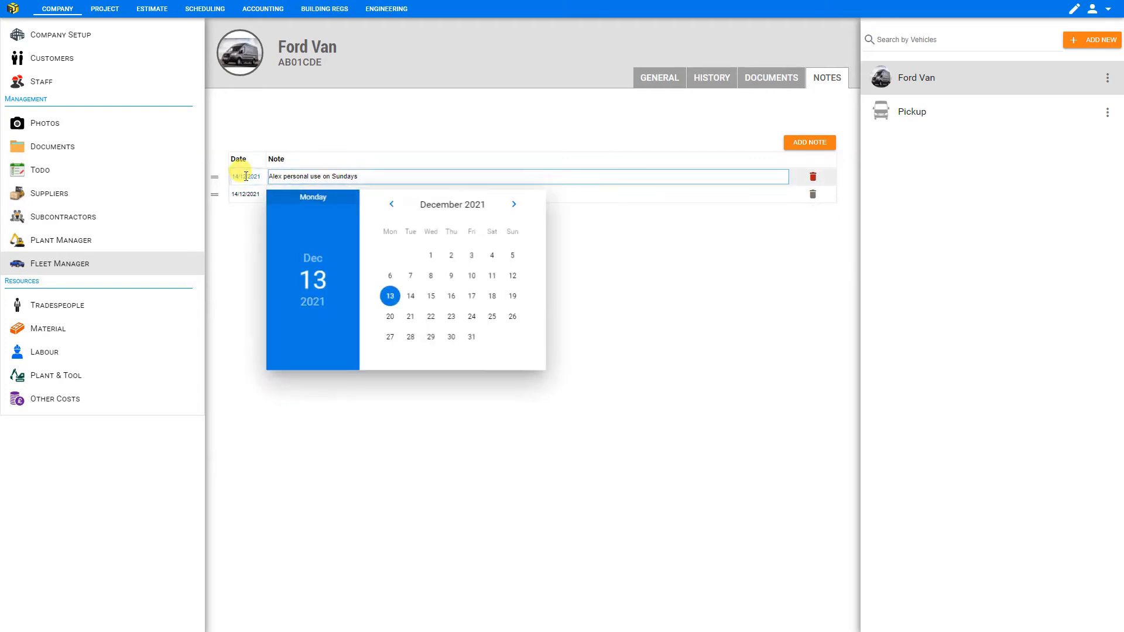
{"action": "left_click", "coordinate": [473, 254]}
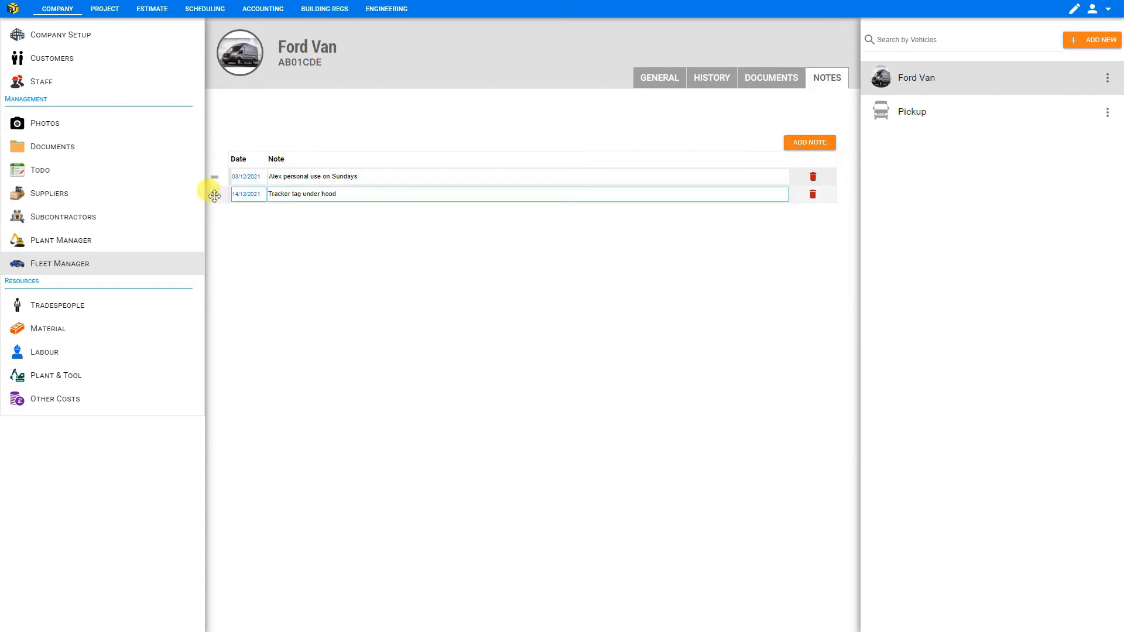
Step: Try to reorder the Ford Van notes by moving the "Tracker tag under hood" note above the personal-use note
{"action": "mouse_move", "coordinate": [215, 195]}
{"action": "left_mouse_down"}
{"action": "mouse_move", "coordinate": [212, 165]}
{"action": "mouse_move", "coordinate": [215, 179]}
{"action": "left_mouse_up"}
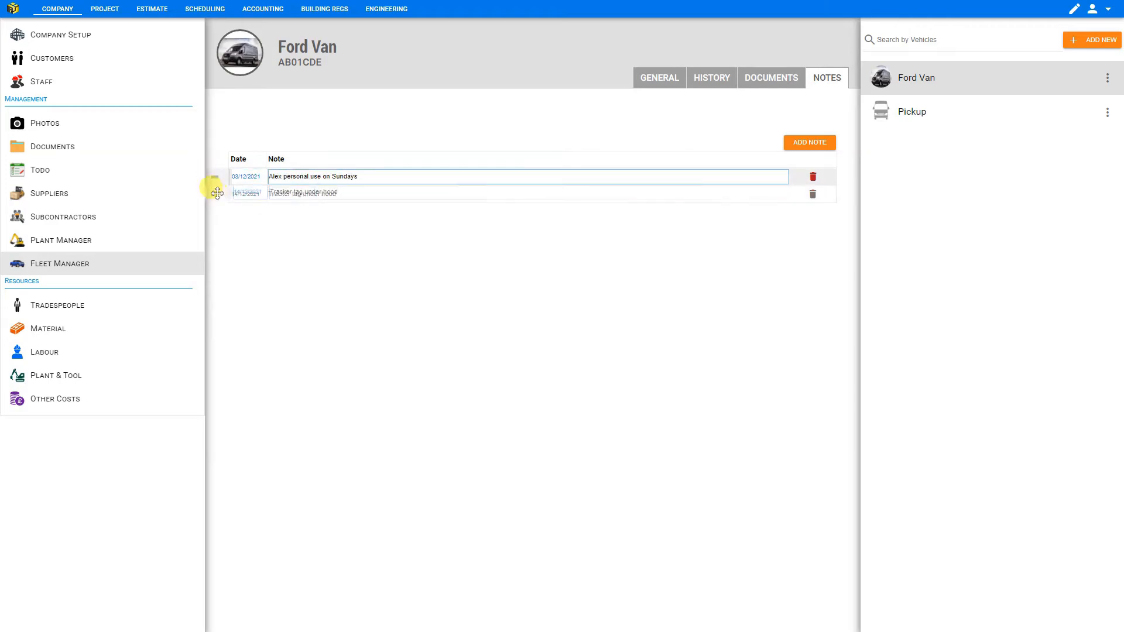
Step: Create a Plant Manager item titled "JCB Excavator 1.5T" and give it an excavator photo
{"action": "left_click", "coordinate": [83, 244]}
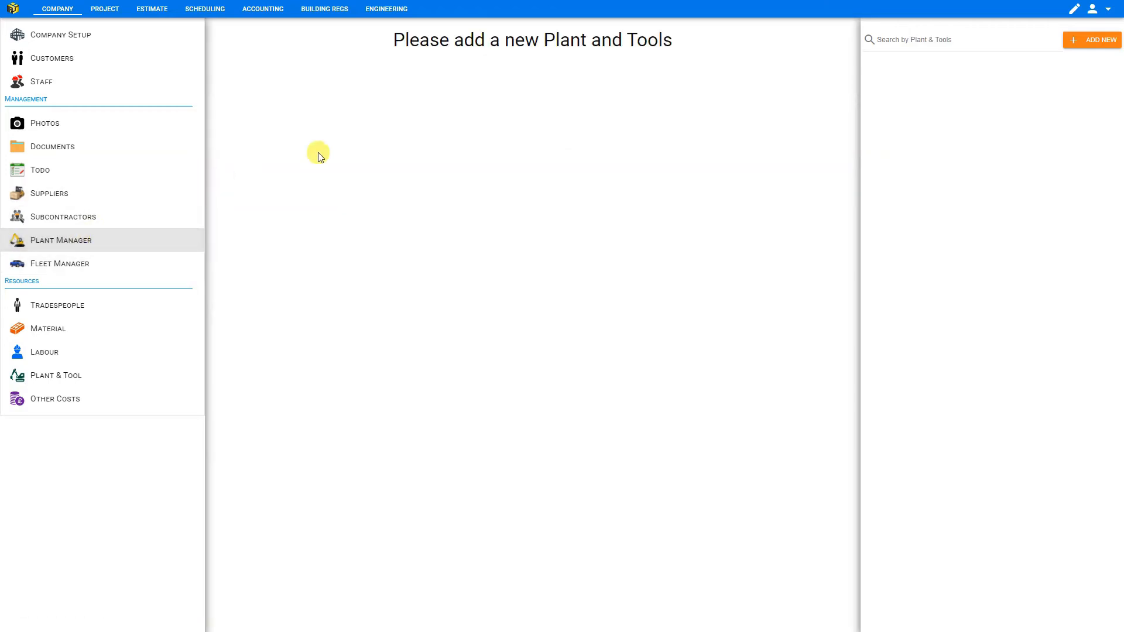
{"action": "left_click", "coordinate": [1103, 40]}
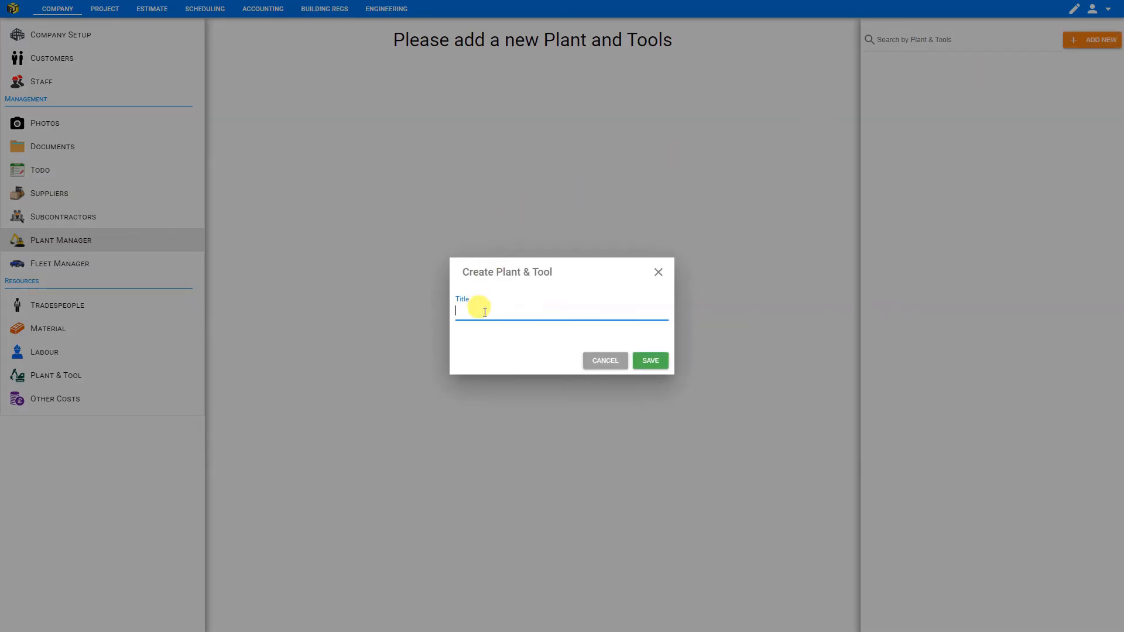
{"action": "type", "text": "JCB Excavator 1.5T"}
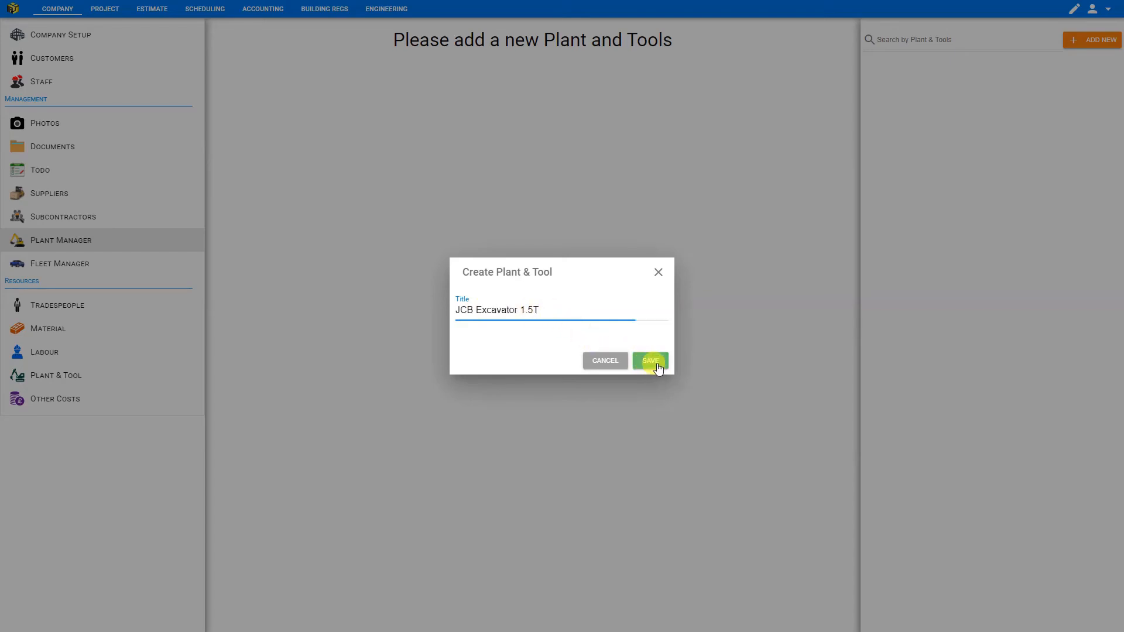
{"action": "left_click", "coordinate": [651, 360]}
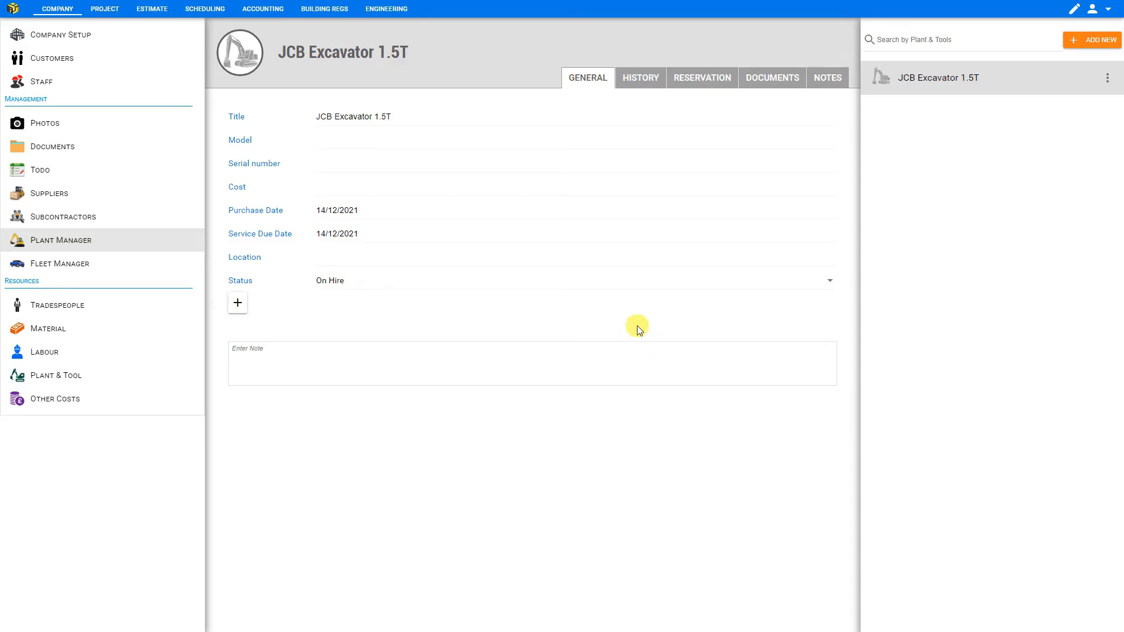
{"action": "left_click", "coordinate": [249, 54]}
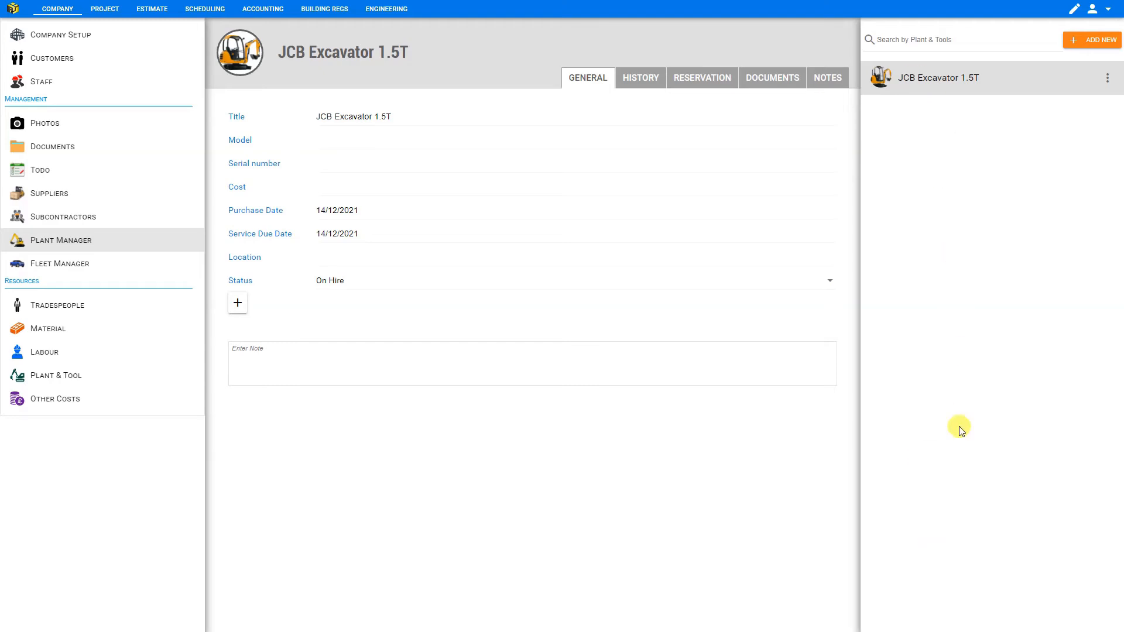
Step: Fill in the excavator's model as 16C, serial number as AAAA000022222 and cost as £21000
{"action": "left_click", "coordinate": [344, 141]}
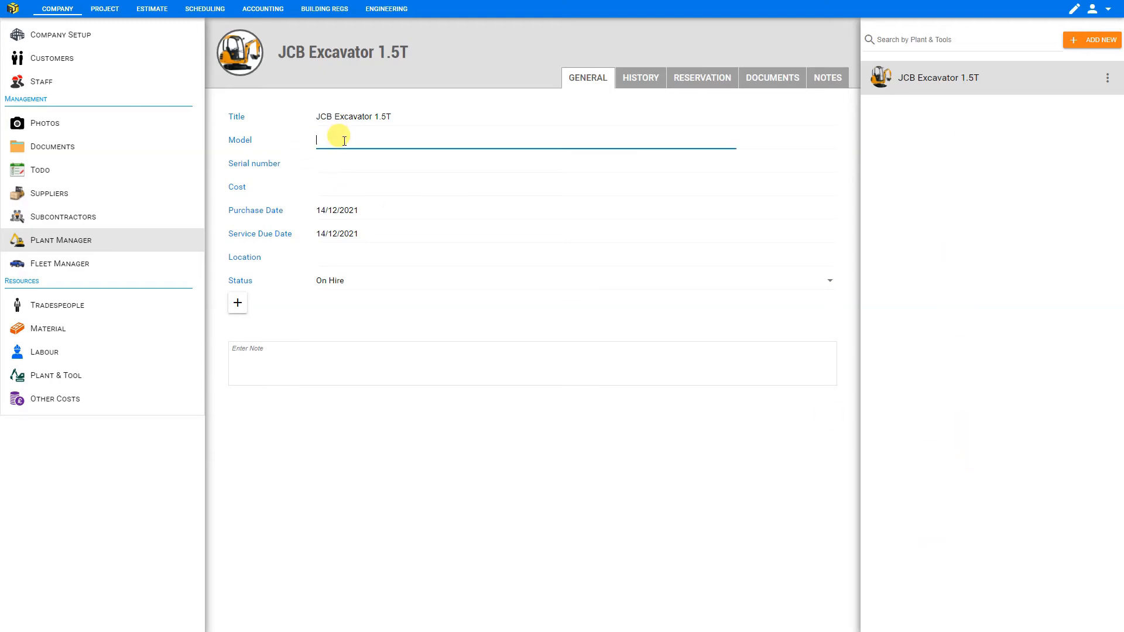
{"action": "type", "text": "16C"}
{"action": "key", "text": "Tab"}
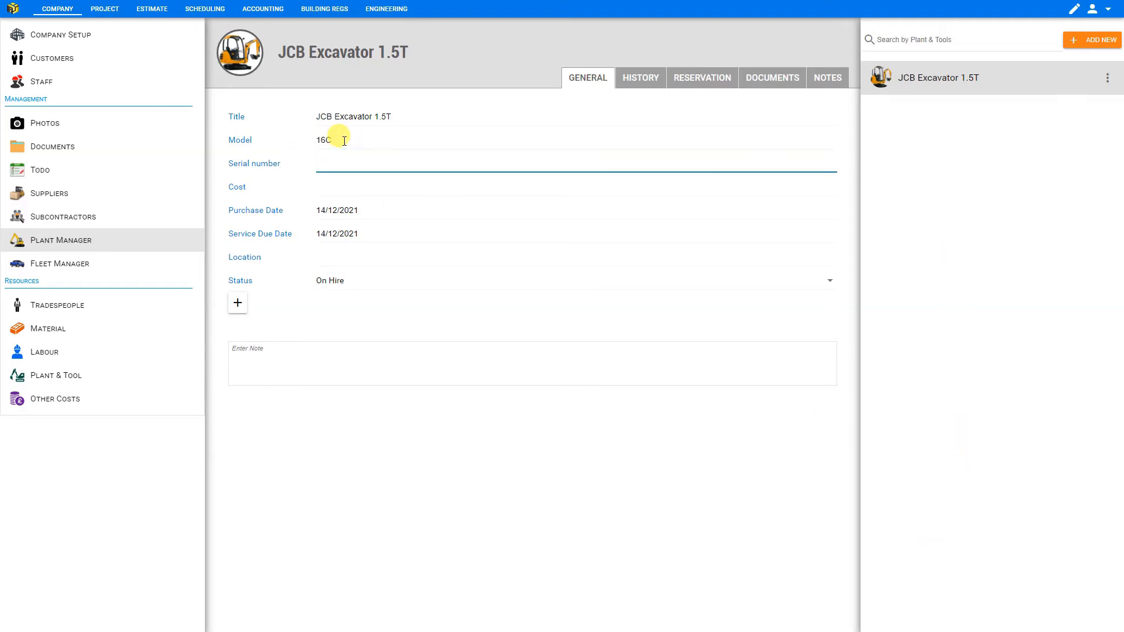
{"action": "type", "text": "AAAA000022222"}
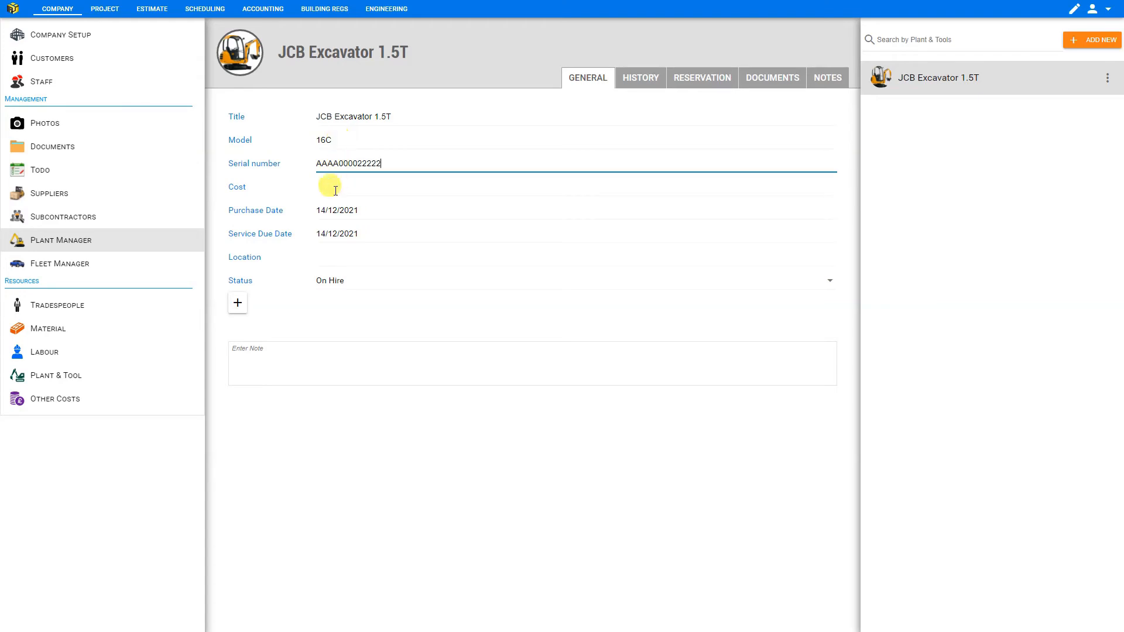
{"action": "left_click", "coordinate": [339, 188]}
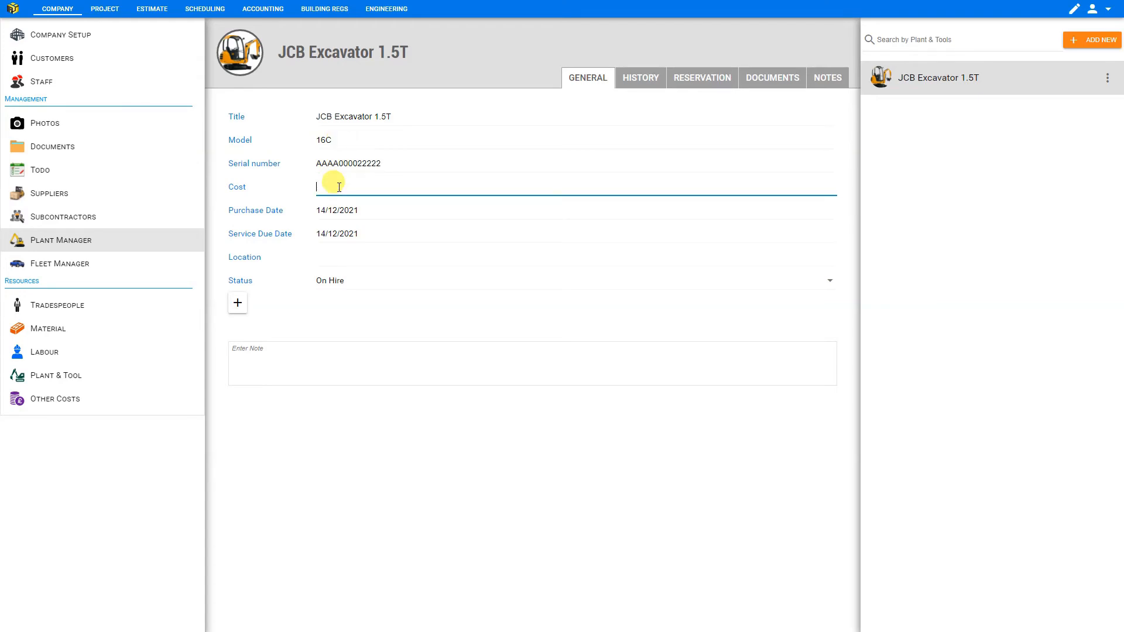
{"action": "type", "text": "21000"}
Step: Set the excavator's purchase date to 05/08/2021 and its service due date to 09/02/2022
{"action": "left_click", "coordinate": [358, 211]}
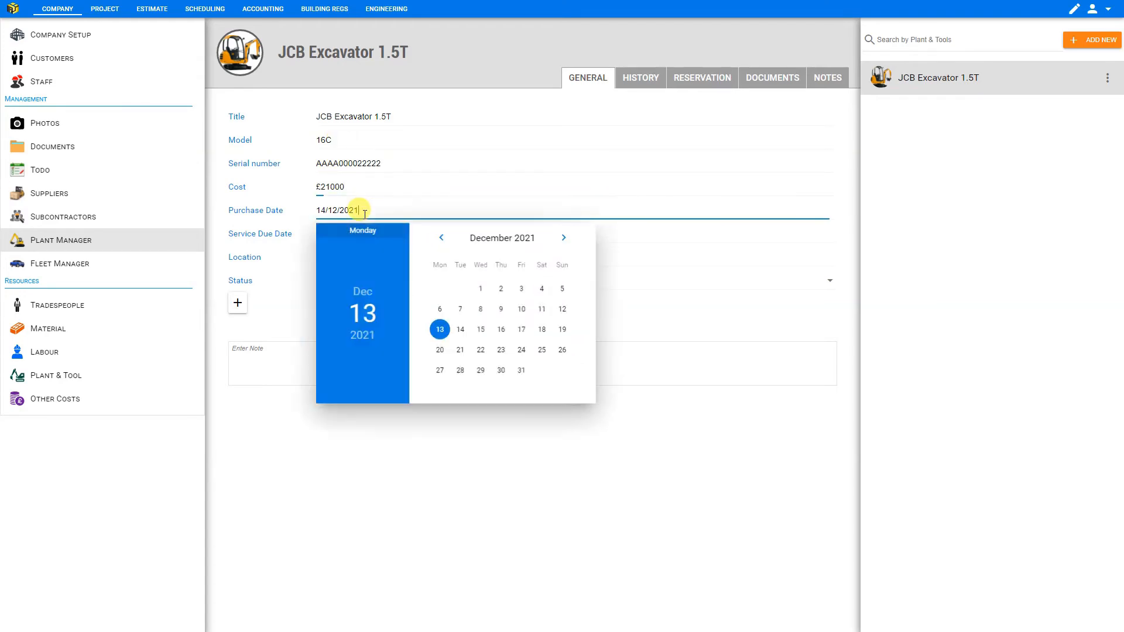
{"action": "left_click", "coordinate": [442, 238]}
{"action": "left_click", "coordinate": [442, 238]}
{"action": "left_click", "coordinate": [442, 238]}
{"action": "left_click", "coordinate": [442, 237]}
{"action": "left_click", "coordinate": [502, 309]}
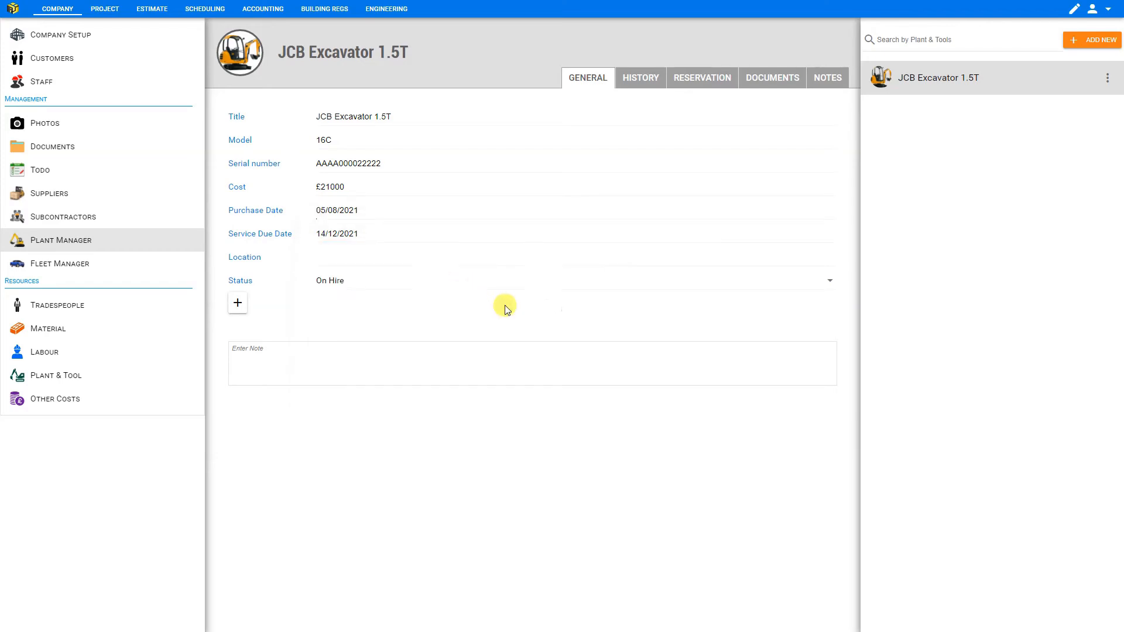
{"action": "left_click", "coordinate": [366, 234]}
{"action": "left_click", "coordinate": [564, 261]}
{"action": "left_click", "coordinate": [564, 261]}
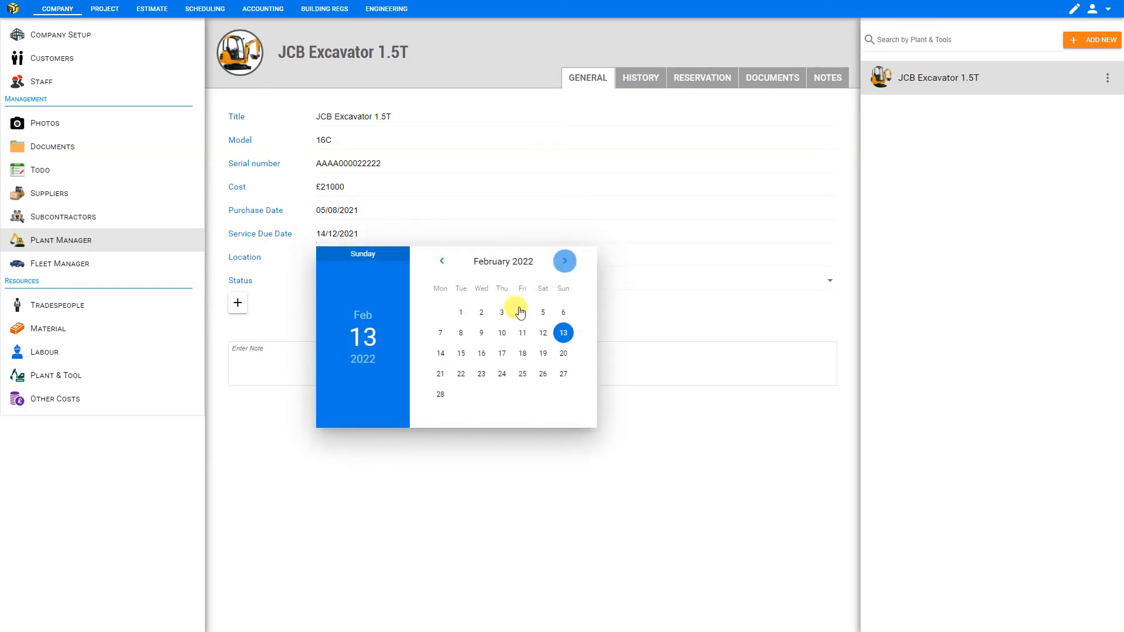
{"action": "left_click", "coordinate": [480, 332]}
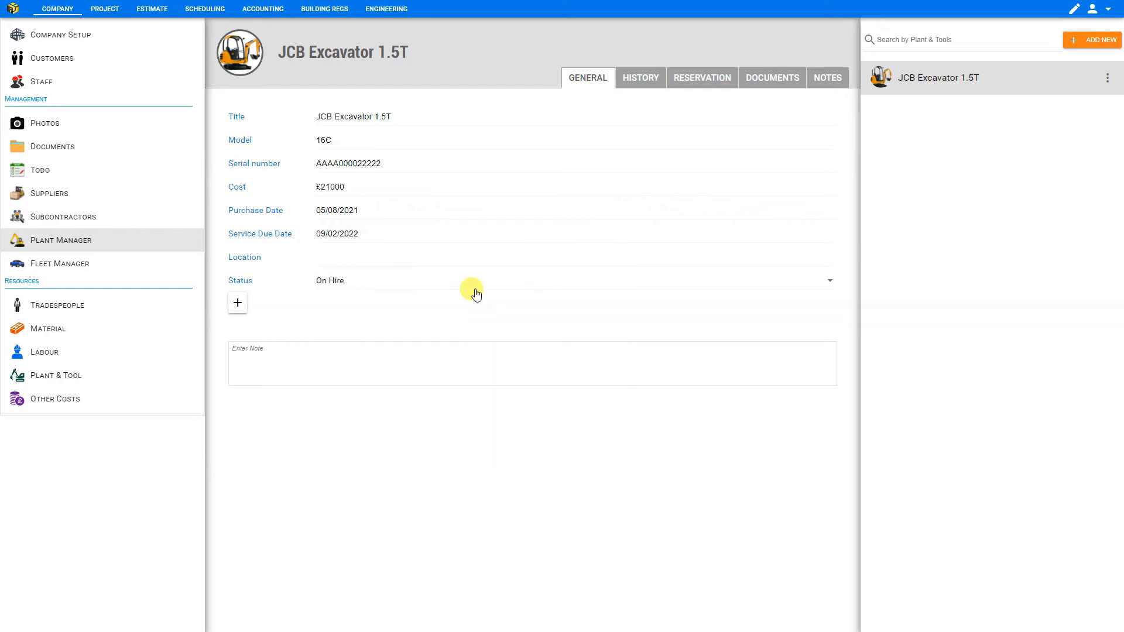
Step: Set the excavator's location to London and its status to On Hire
{"action": "left_click", "coordinate": [346, 256]}
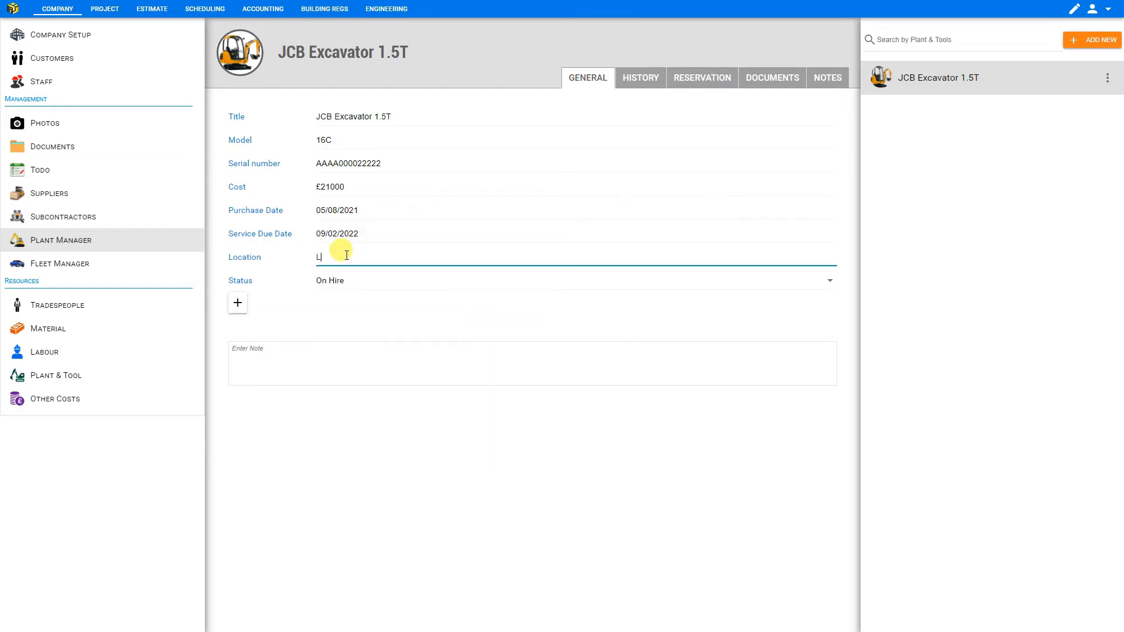
{"action": "type", "text": "London"}
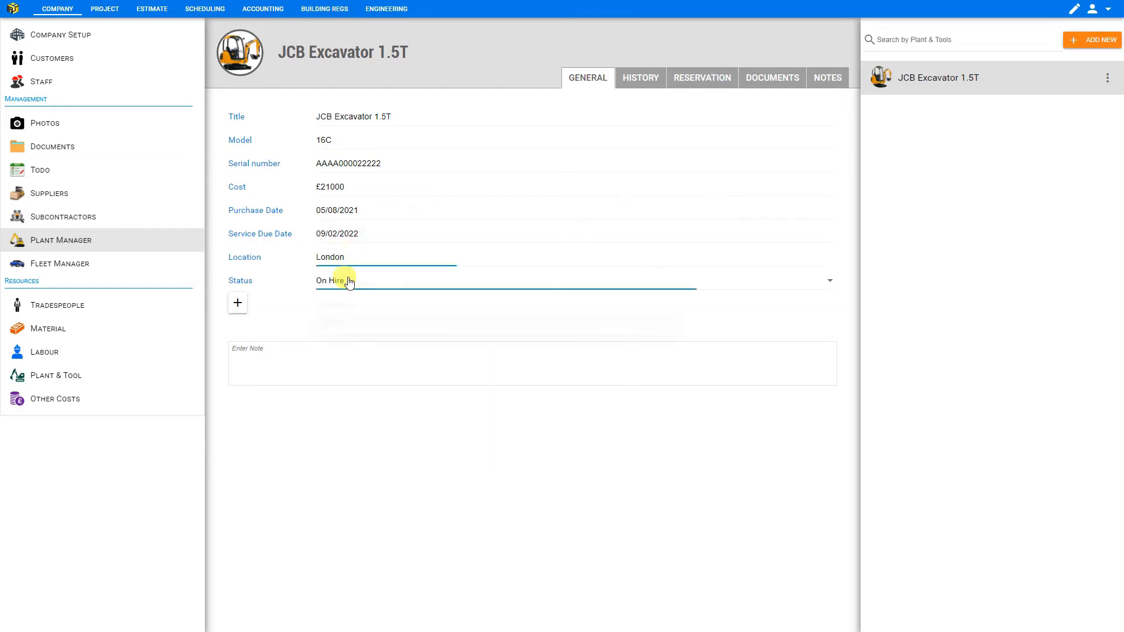
{"action": "left_click", "coordinate": [338, 281]}
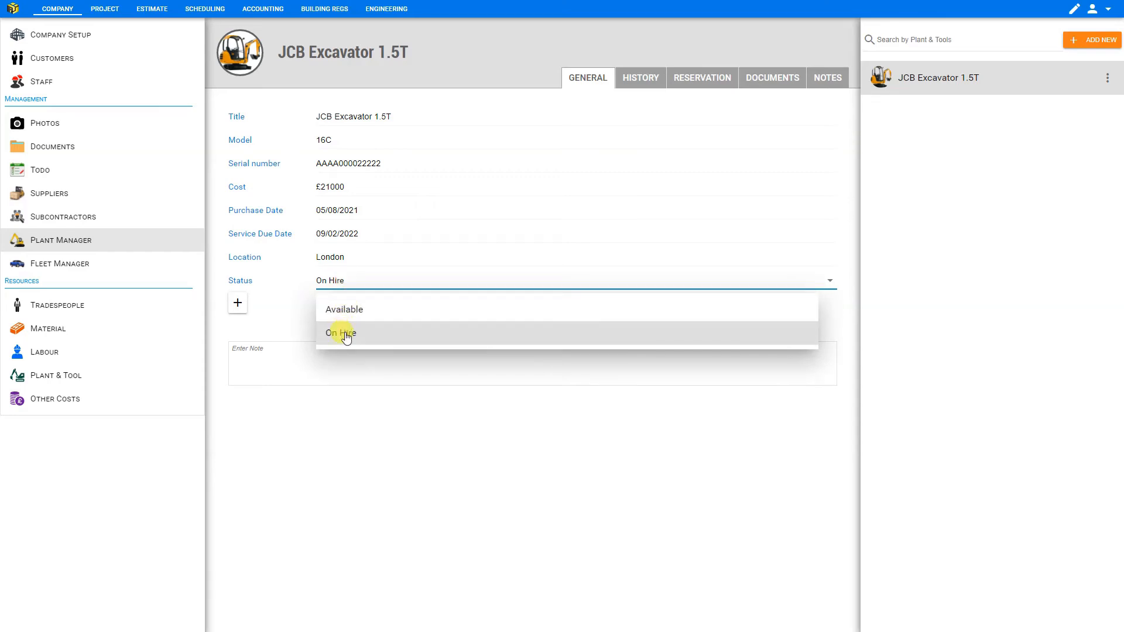
{"action": "left_click", "coordinate": [344, 332]}
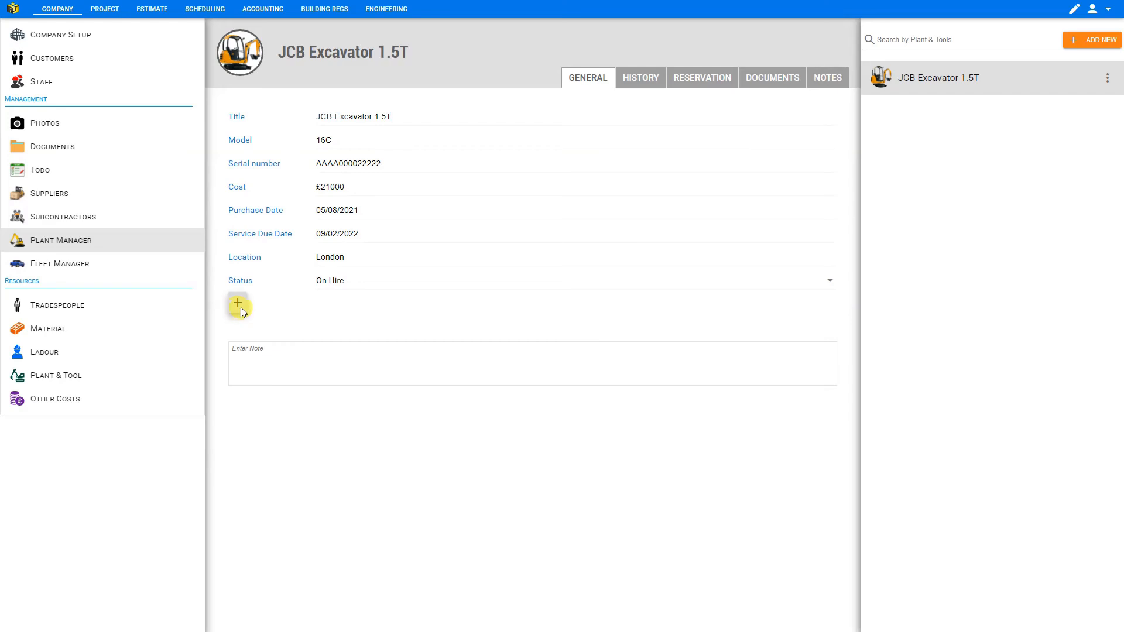
Step: Examine the custom field types and the Global option for a new excavator field, closing without saving
{"action": "left_click", "coordinate": [238, 304]}
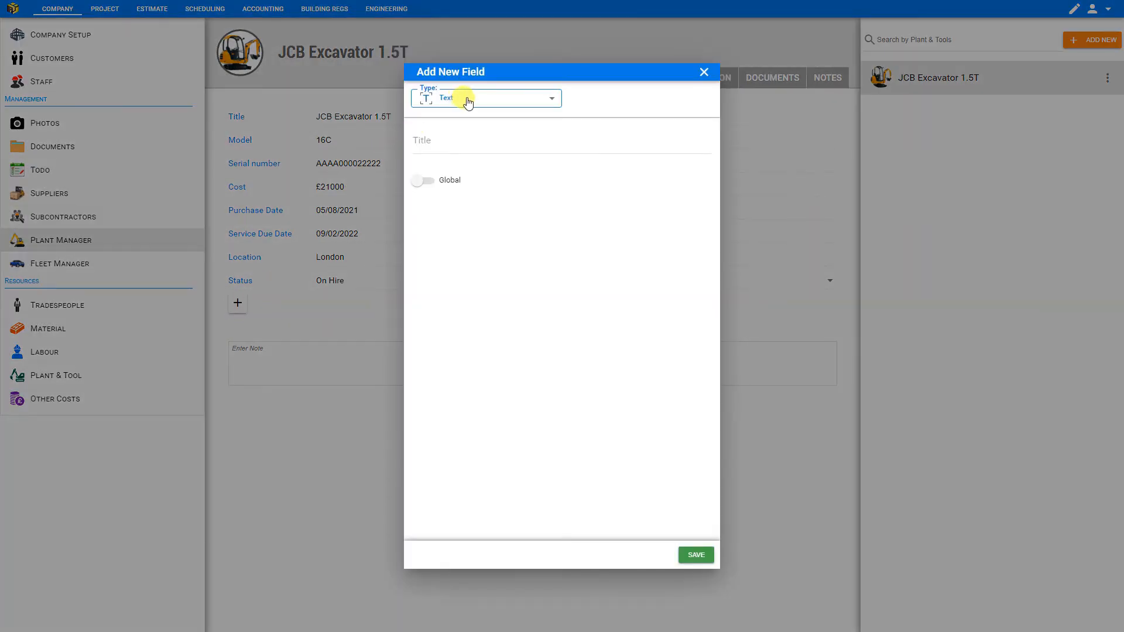
{"action": "left_click", "coordinate": [494, 100]}
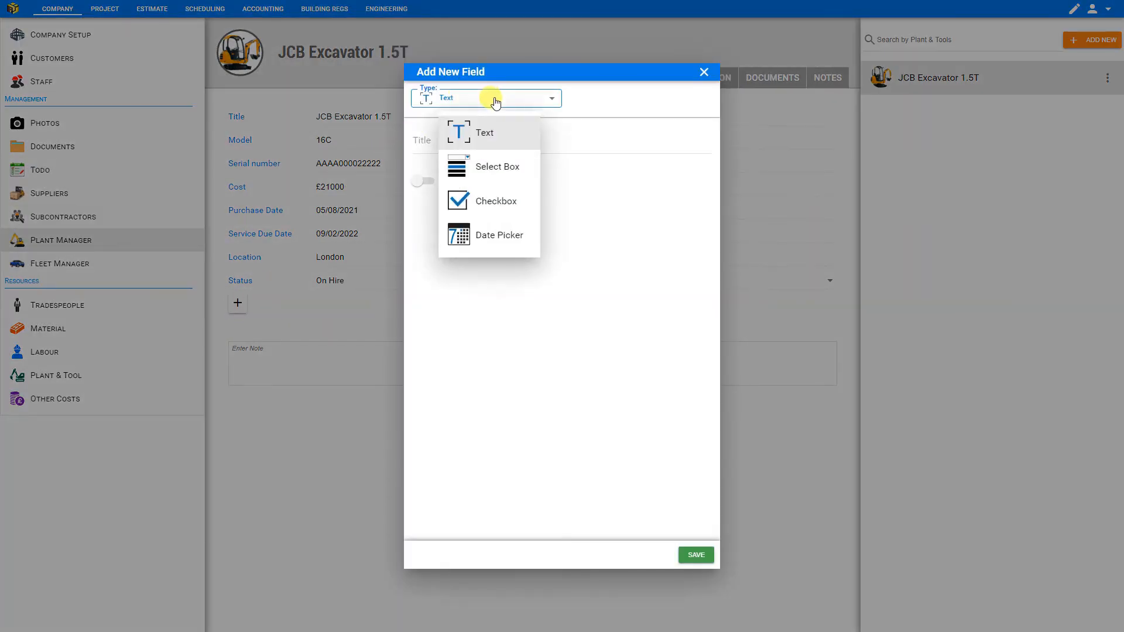
{"action": "left_click", "coordinate": [505, 168]}
{"action": "left_click", "coordinate": [532, 98]}
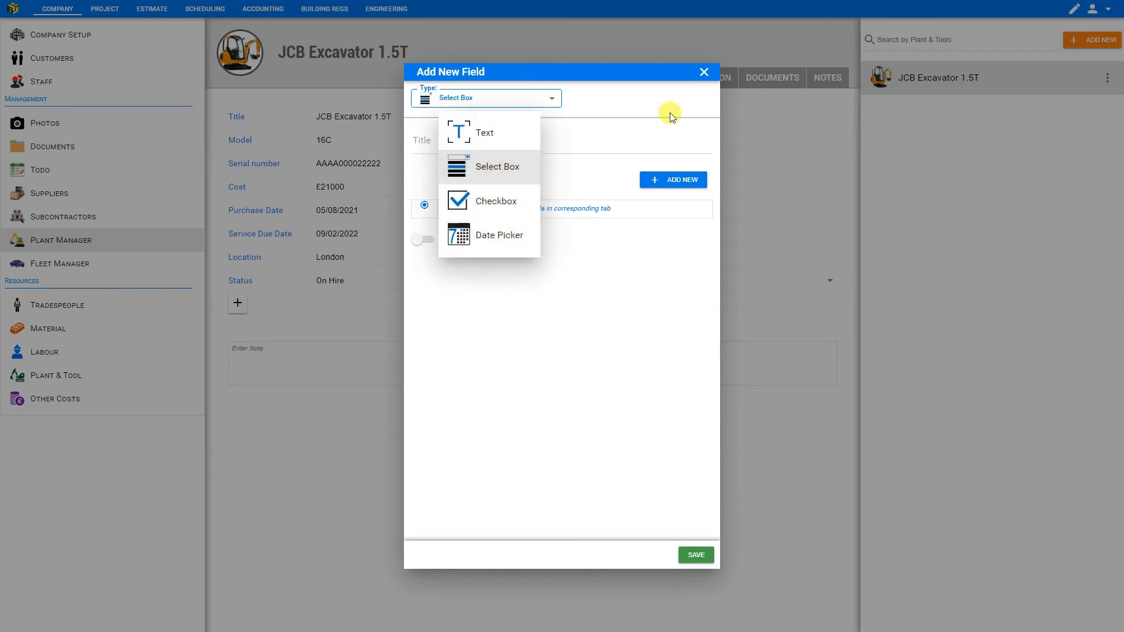
{"action": "left_click", "coordinate": [558, 168]}
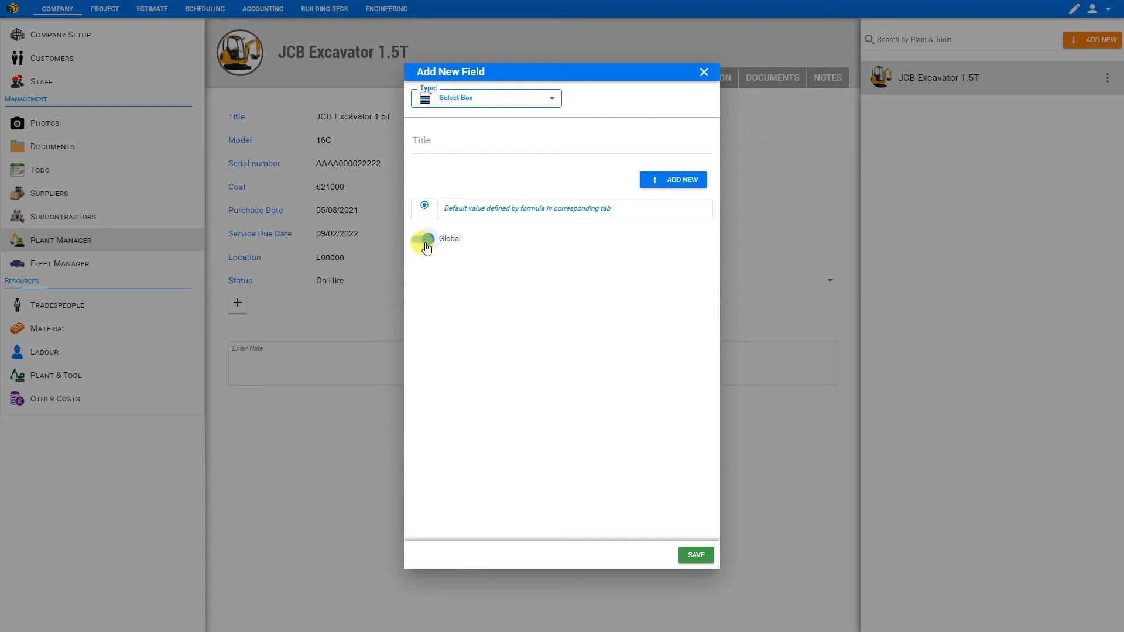
{"action": "left_click", "coordinate": [422, 240]}
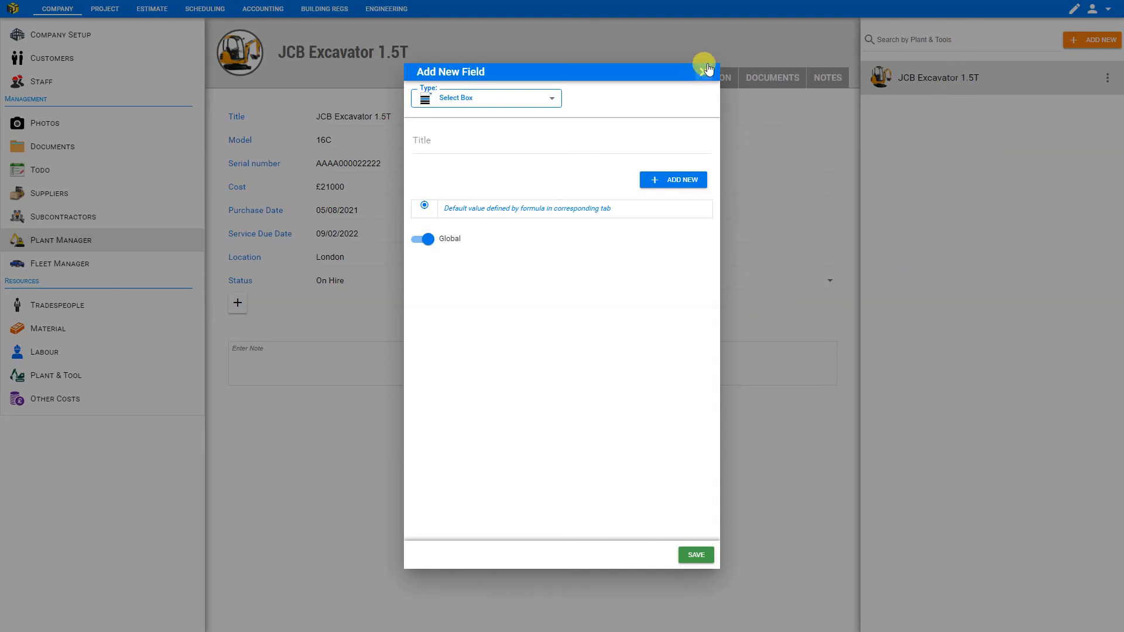
{"action": "left_click", "coordinate": [703, 71]}
{"action": "left_click", "coordinate": [261, 366]}
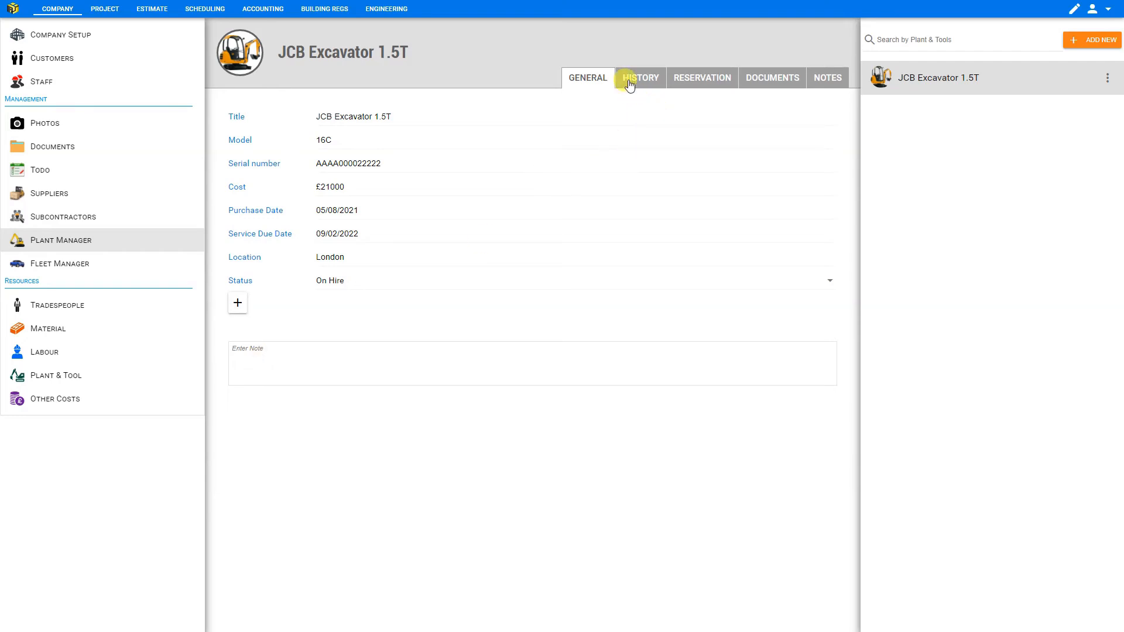
Step: Start a history entry for the excavator titled "Grease Job" and date it 04/11/2021
{"action": "left_click", "coordinate": [629, 83]}
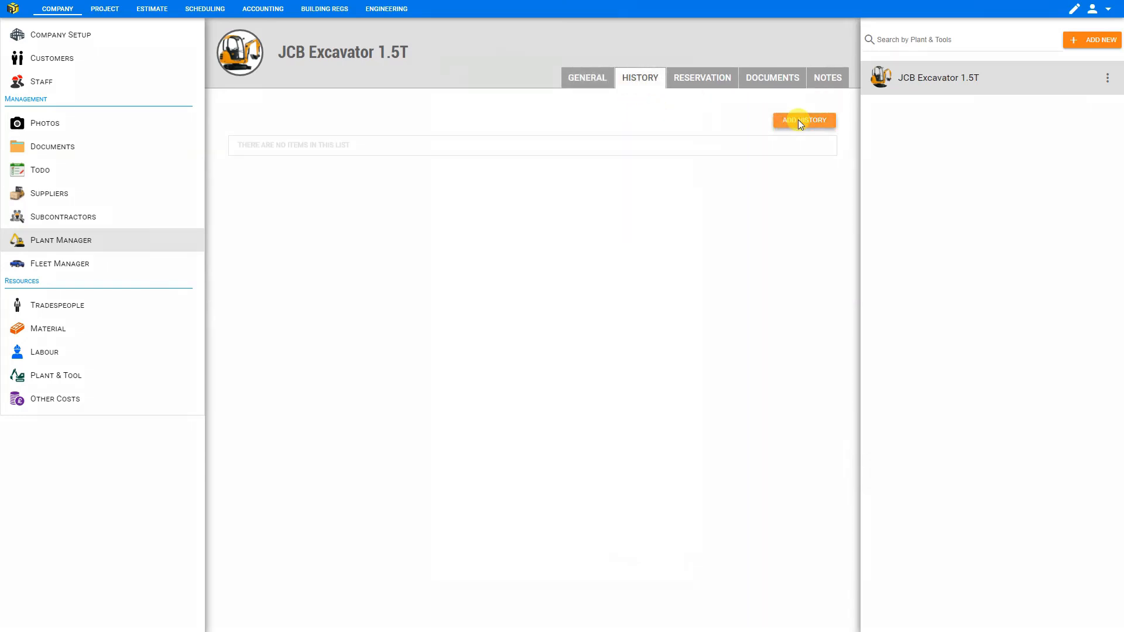
{"action": "left_click", "coordinate": [800, 122]}
{"action": "left_click", "coordinate": [576, 133]}
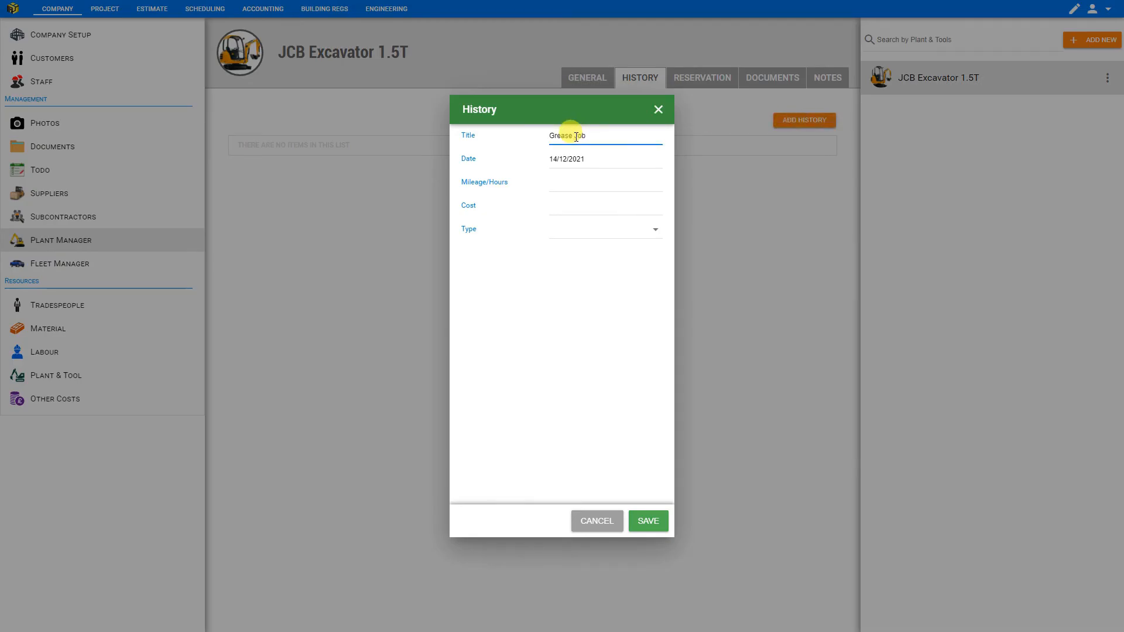
{"action": "left_click", "coordinate": [572, 159]}
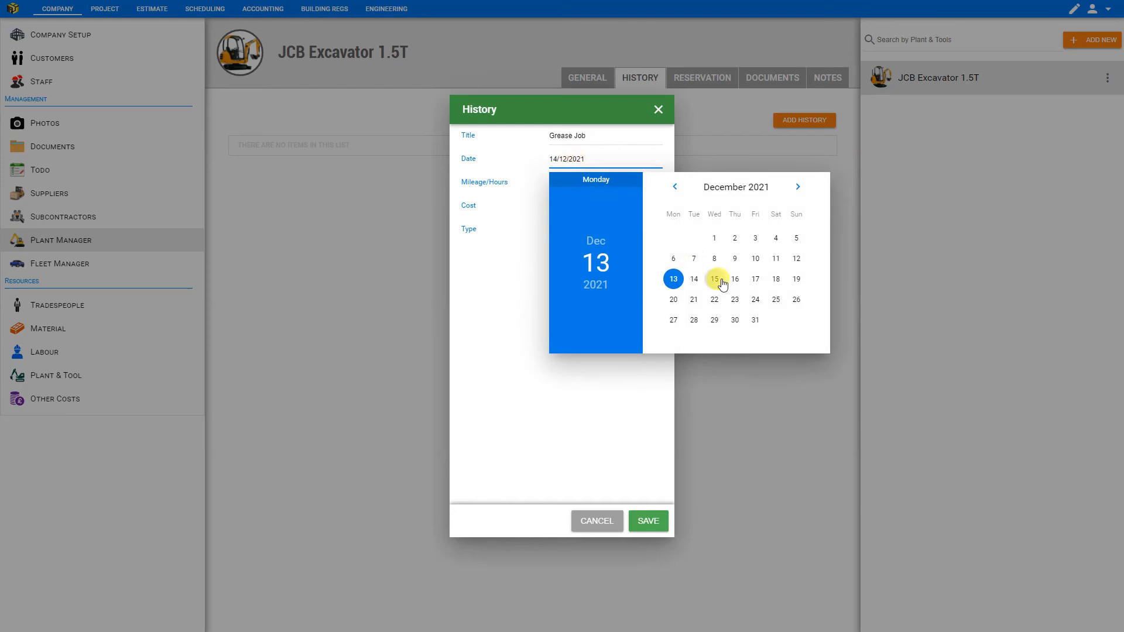
{"action": "left_click", "coordinate": [675, 186]}
{"action": "left_click", "coordinate": [735, 237]}
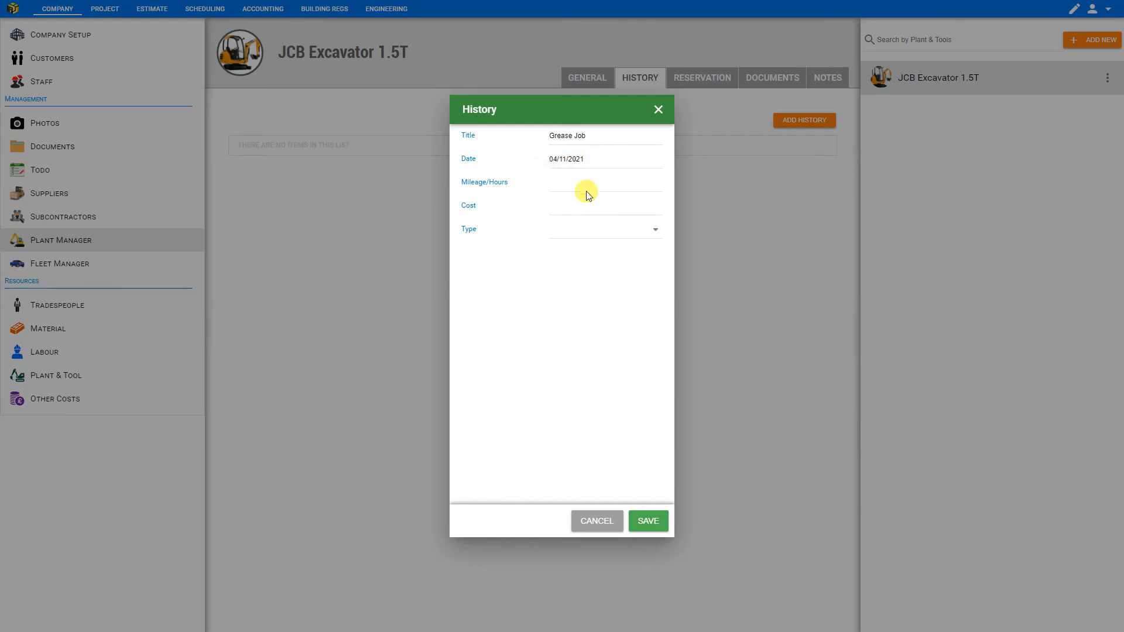
Step: Complete the Grease Job entry with 77 mileage/hours, cost 455 and type Maintenance, and save it
{"action": "left_click", "coordinate": [567, 184]}
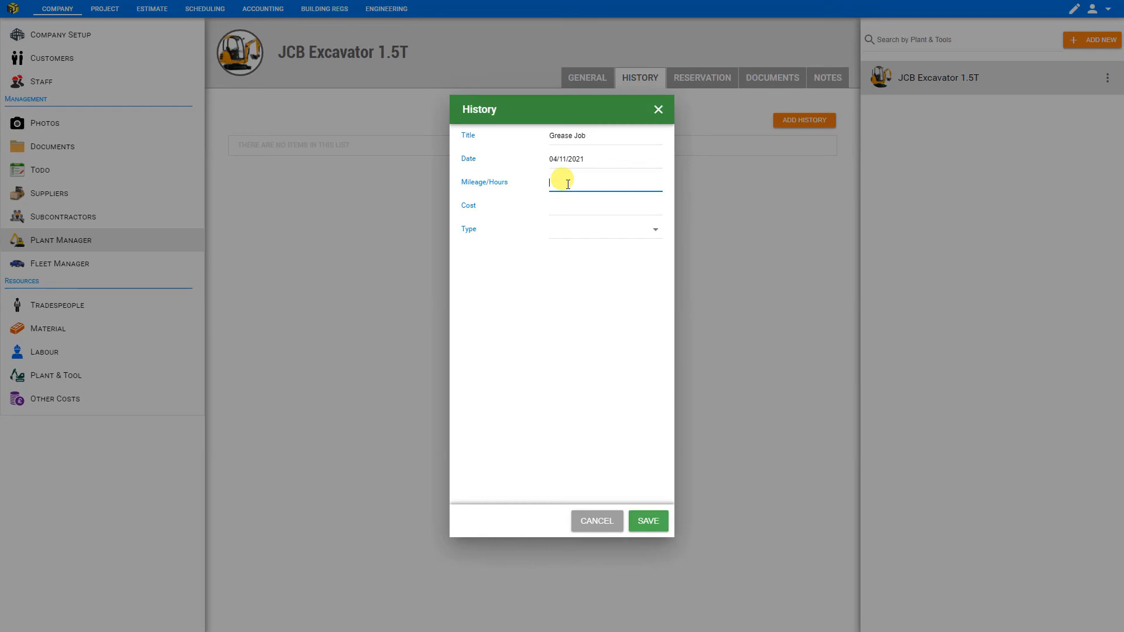
{"action": "type", "text": "77"}
{"action": "left_click", "coordinate": [577, 206]}
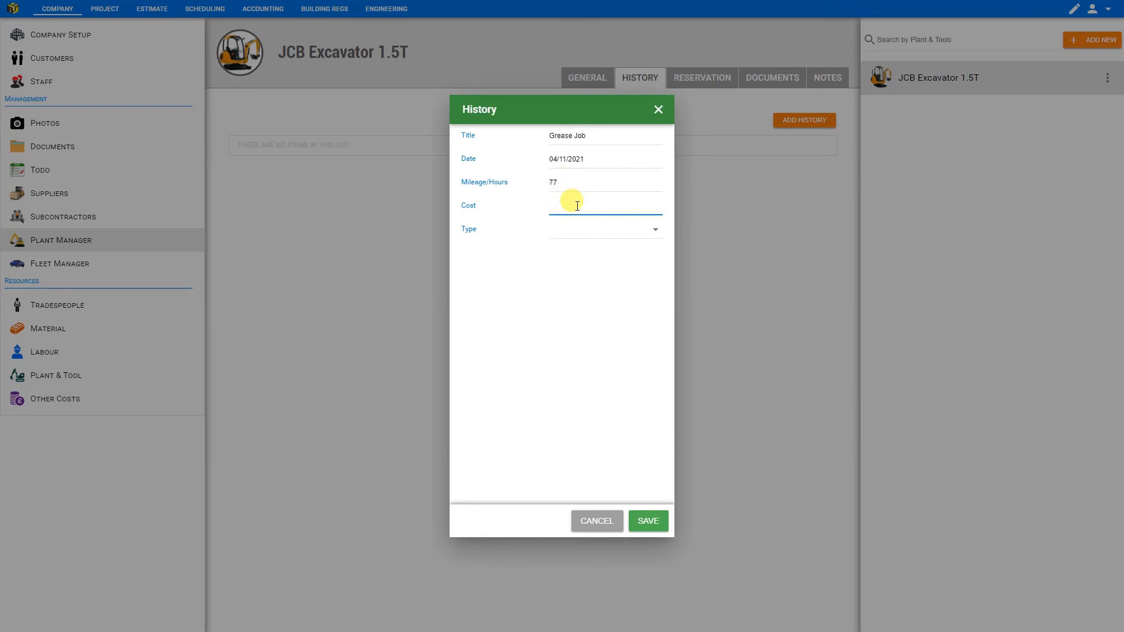
{"action": "type", "text": "455"}
{"action": "left_click", "coordinate": [562, 232]}
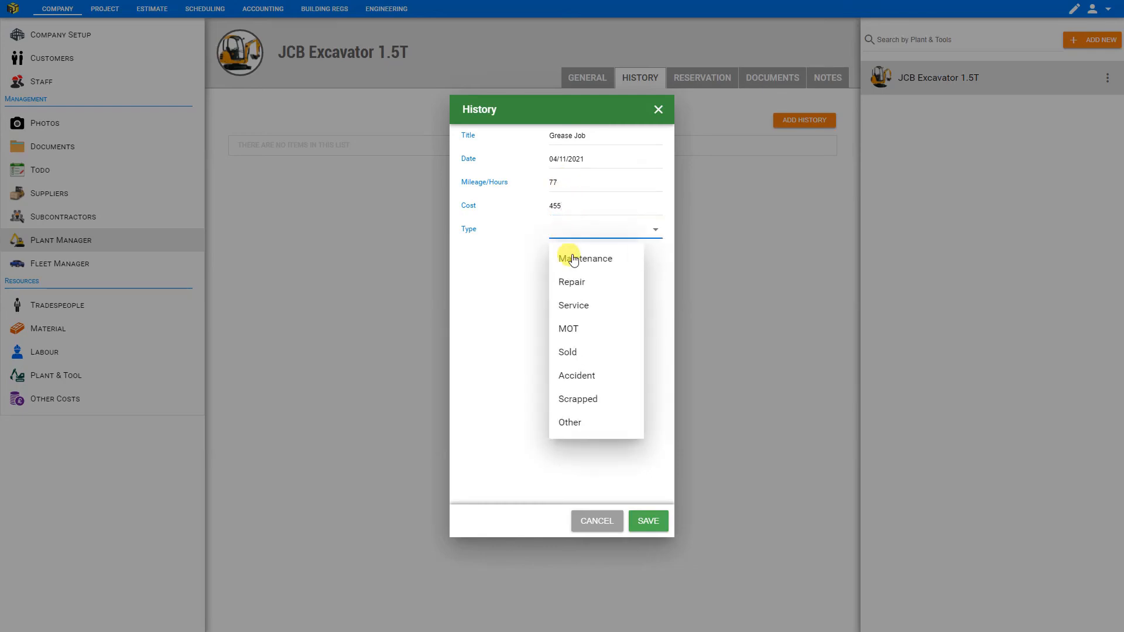
{"action": "left_click", "coordinate": [577, 266]}
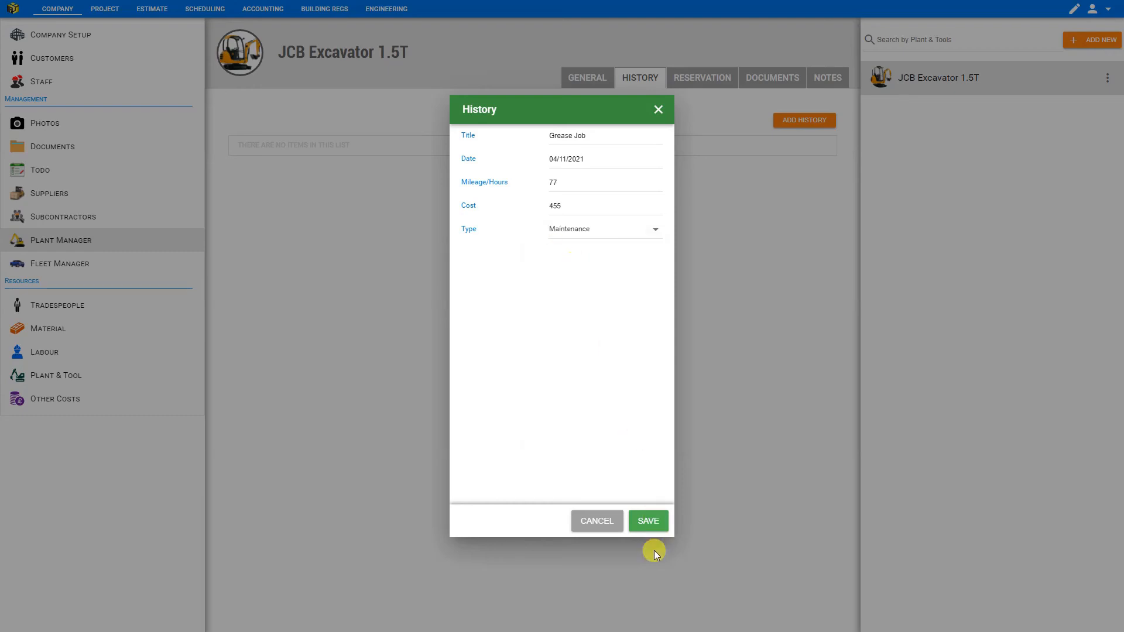
{"action": "left_click", "coordinate": [648, 520]}
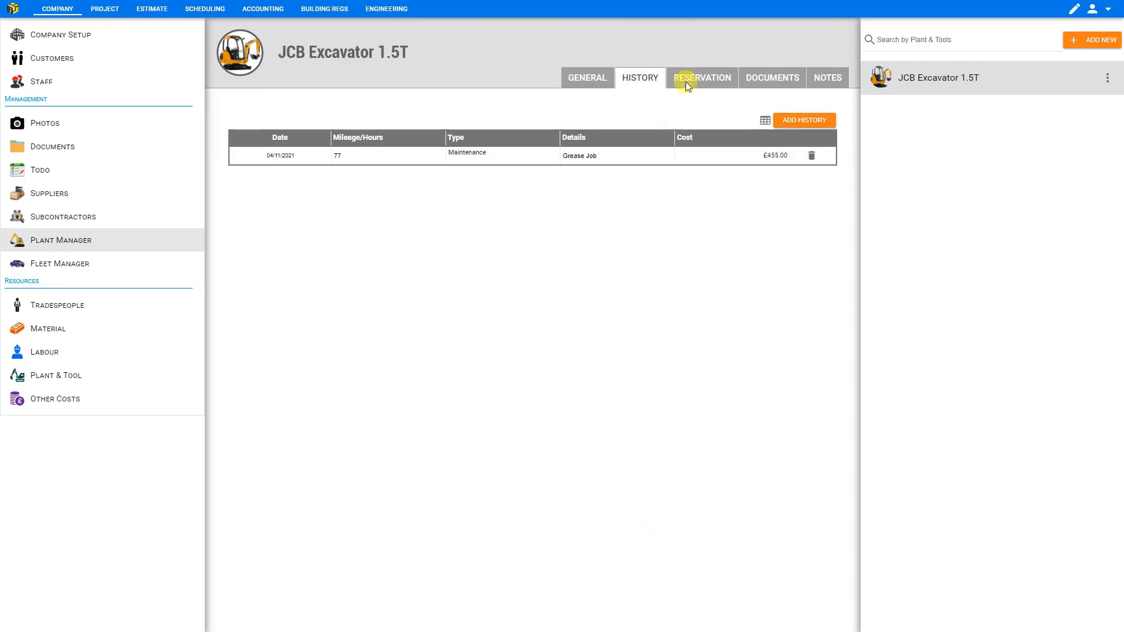
Step: Start a reservation for the JCB Excavator 1.5T running from 13/01/2022 to 20/01/2022
{"action": "left_click", "coordinate": [694, 77]}
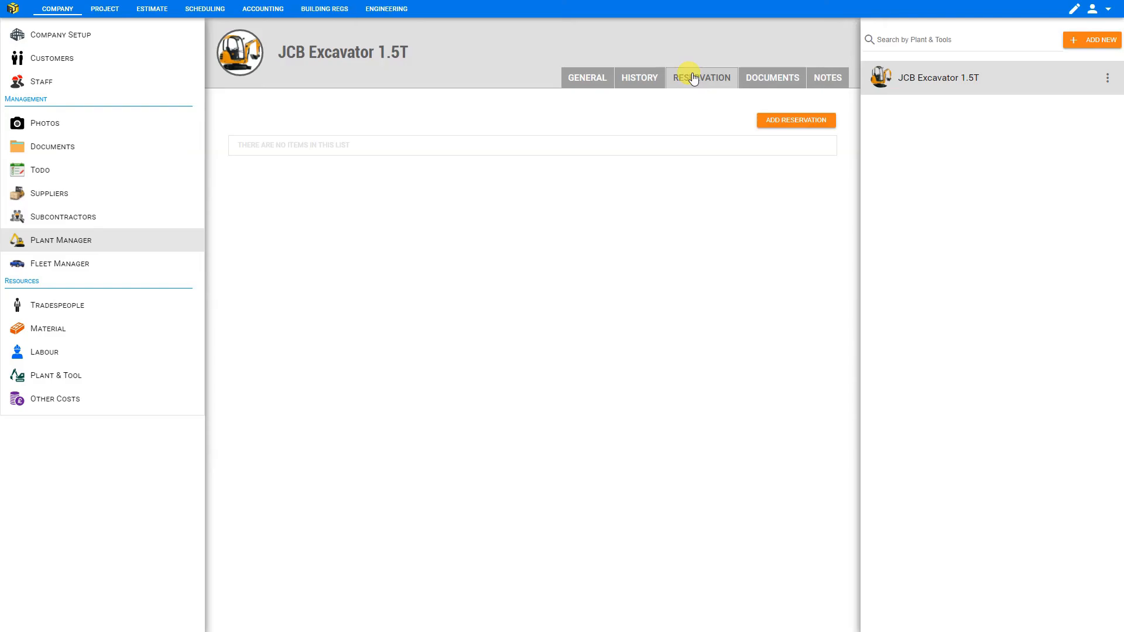
{"action": "left_click", "coordinate": [783, 120]}
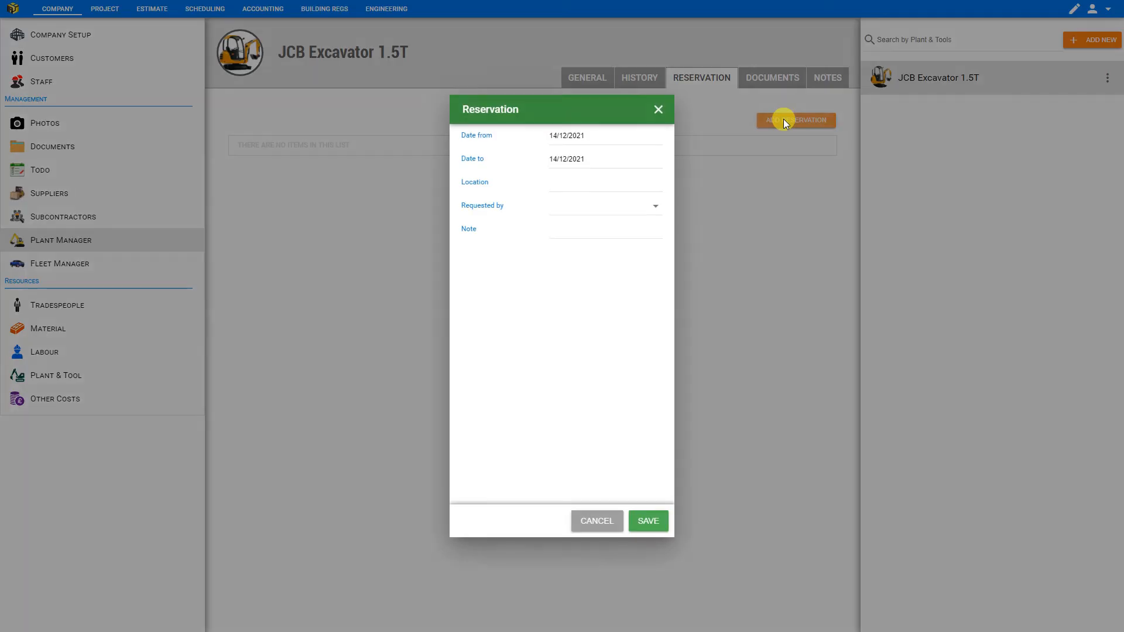
{"action": "left_click", "coordinate": [581, 135]}
{"action": "left_click", "coordinate": [801, 167]}
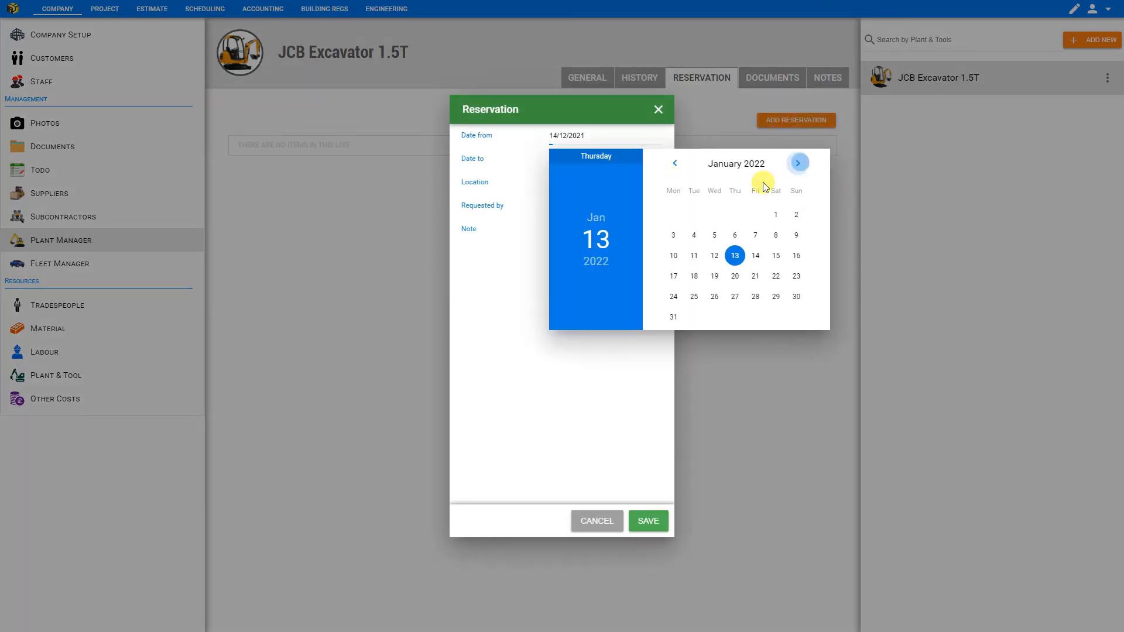
{"action": "left_click", "coordinate": [735, 255]}
{"action": "left_click", "coordinate": [585, 158]}
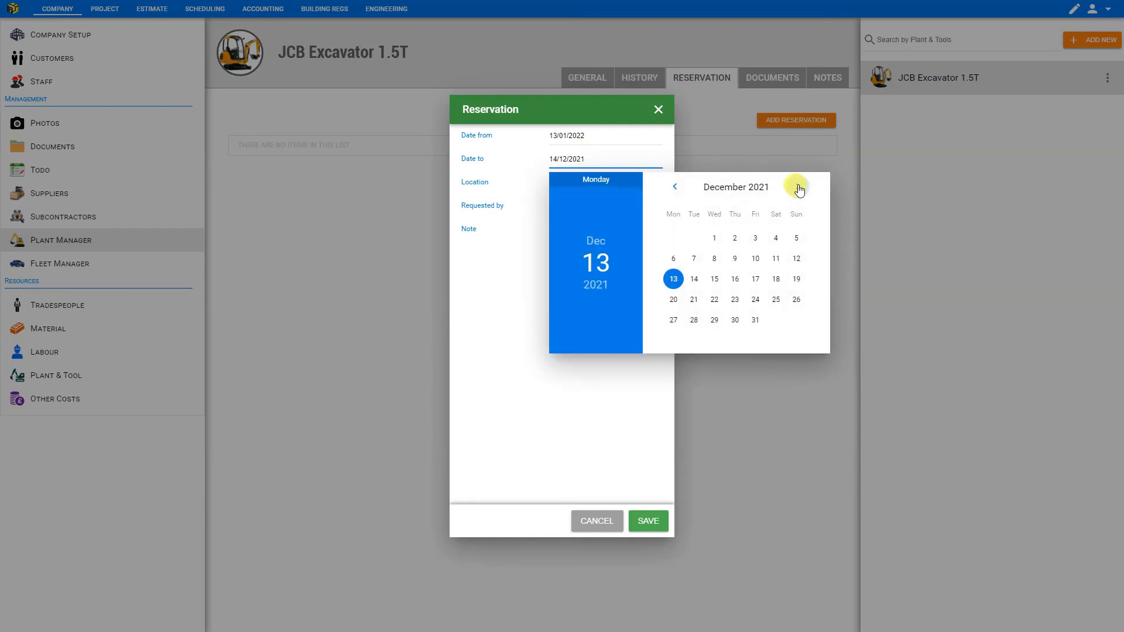
{"action": "left_click", "coordinate": [798, 186]}
{"action": "left_click", "coordinate": [734, 299]}
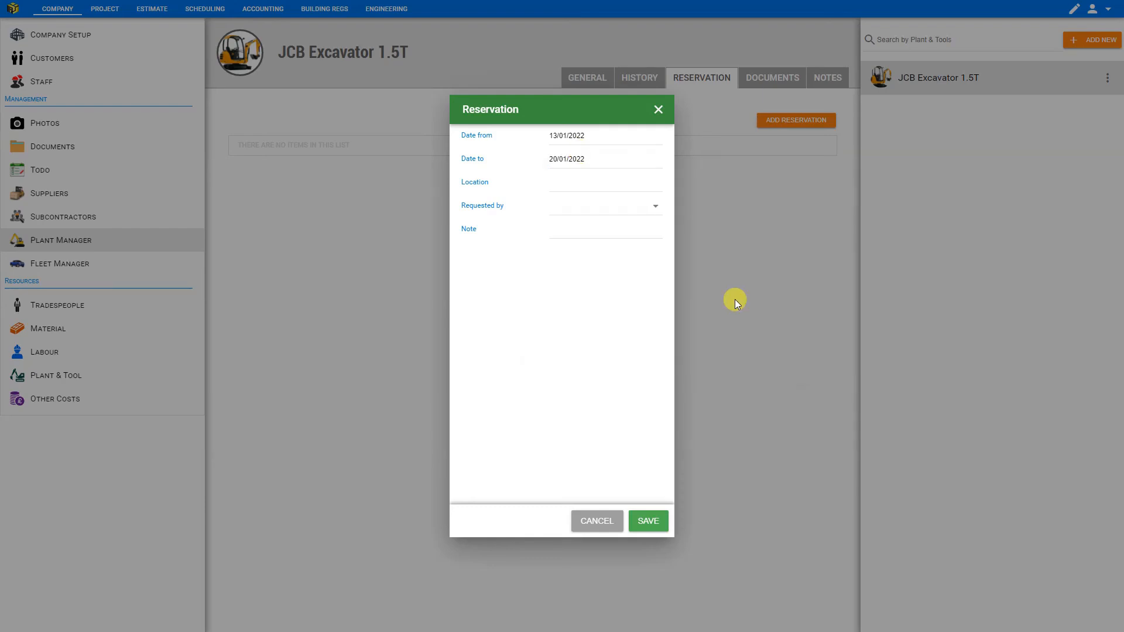
Step: Complete the reservation with location London, the requesting person and the note "Drainage Trench", and save it
{"action": "left_click", "coordinate": [574, 181]}
{"action": "left_click", "coordinate": [575, 210]}
{"action": "left_click", "coordinate": [581, 226]}
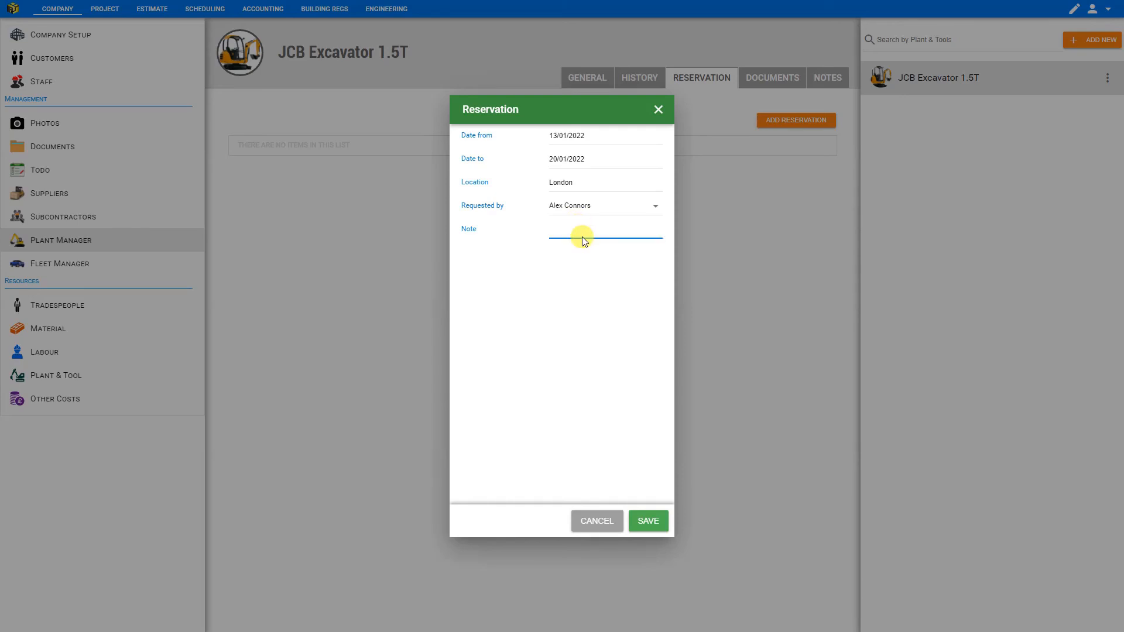
{"action": "type", "text": "Drainage Trench"}
{"action": "left_click", "coordinate": [650, 521]}
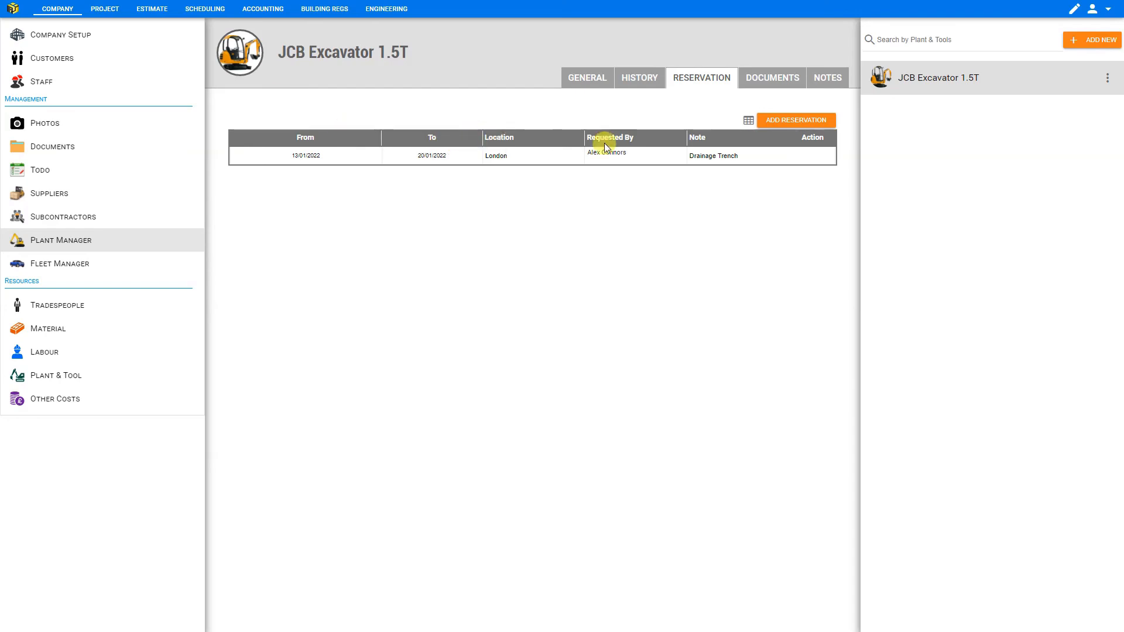
Step: Choose the invoice PDF for upload to the excavator's documents and remove the # symbol from its file name
{"action": "left_click", "coordinate": [776, 80]}
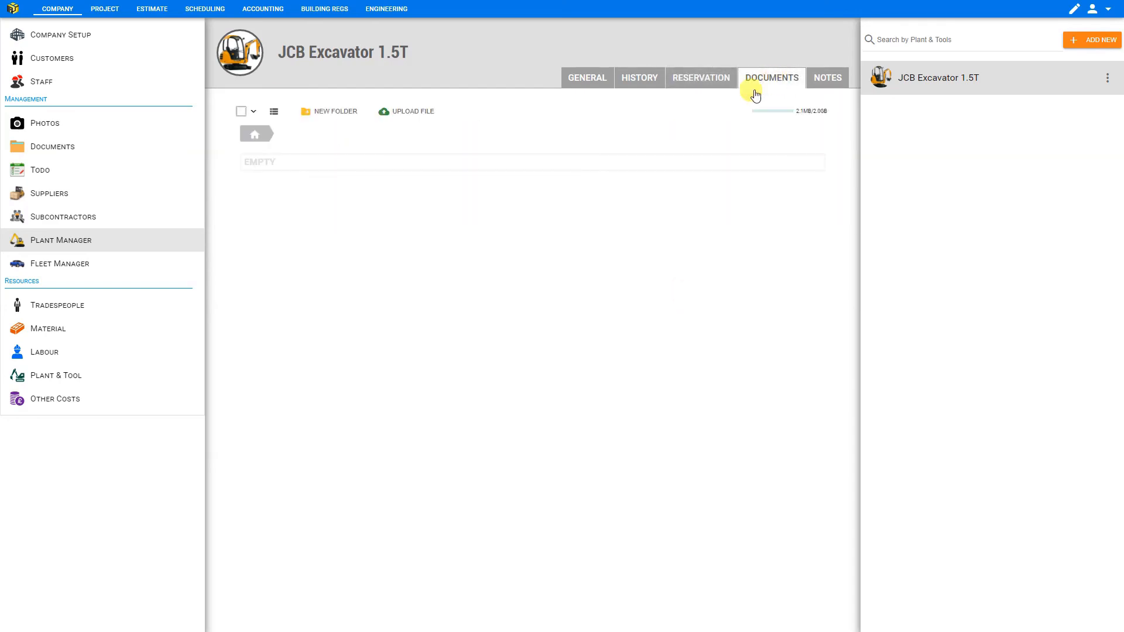
{"action": "left_click", "coordinate": [408, 113]}
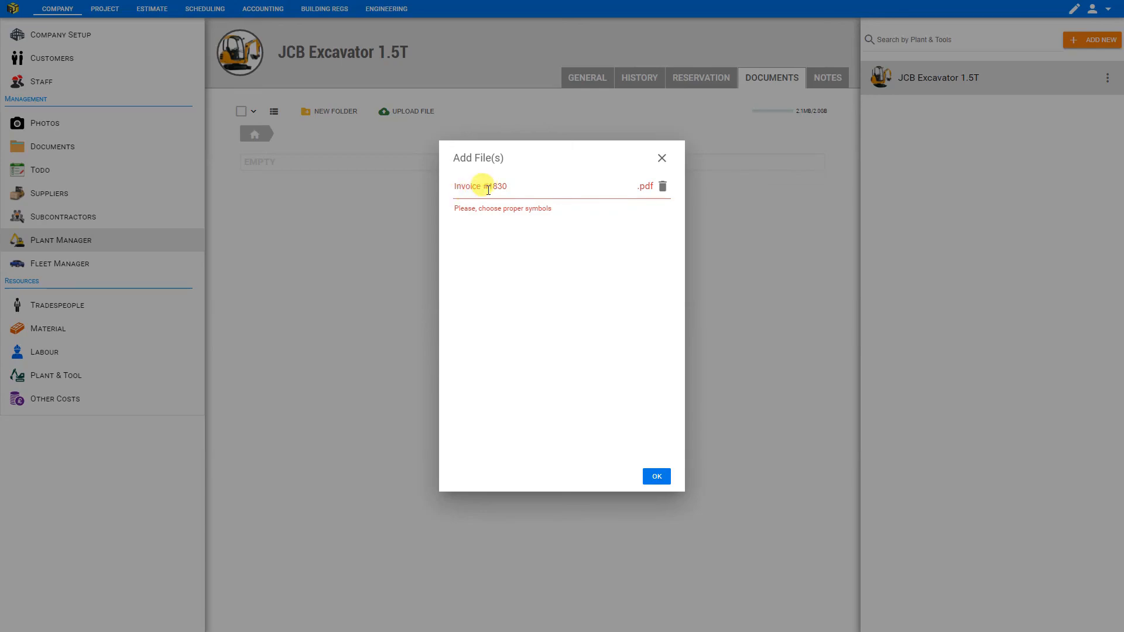
{"action": "triple_click", "coordinate": [491, 187]}
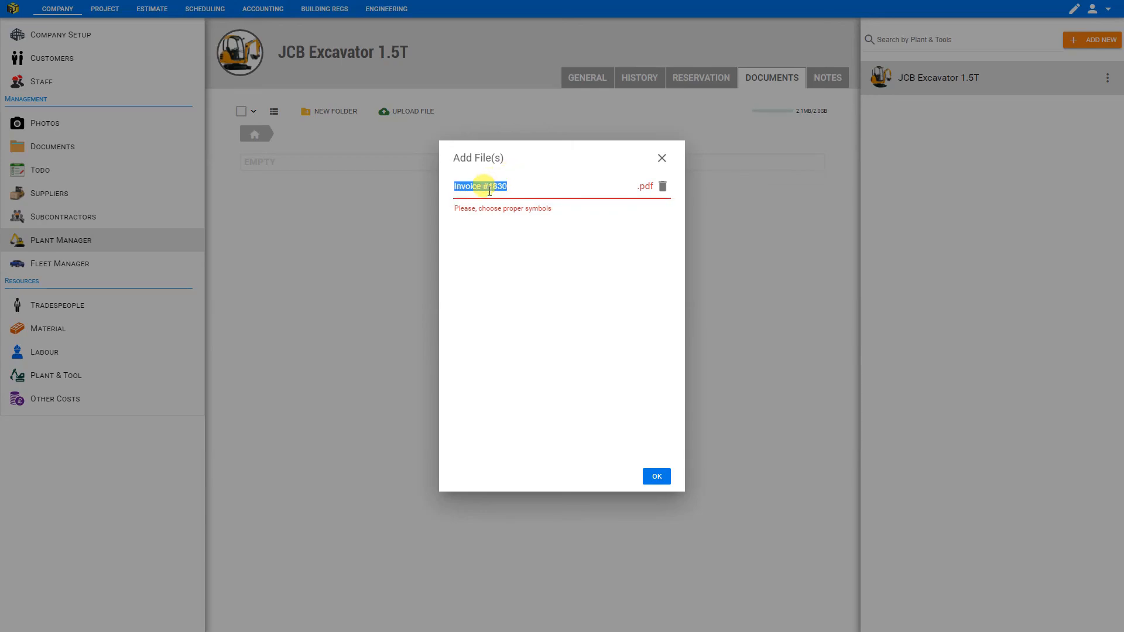
{"action": "left_click", "coordinate": [489, 188]}
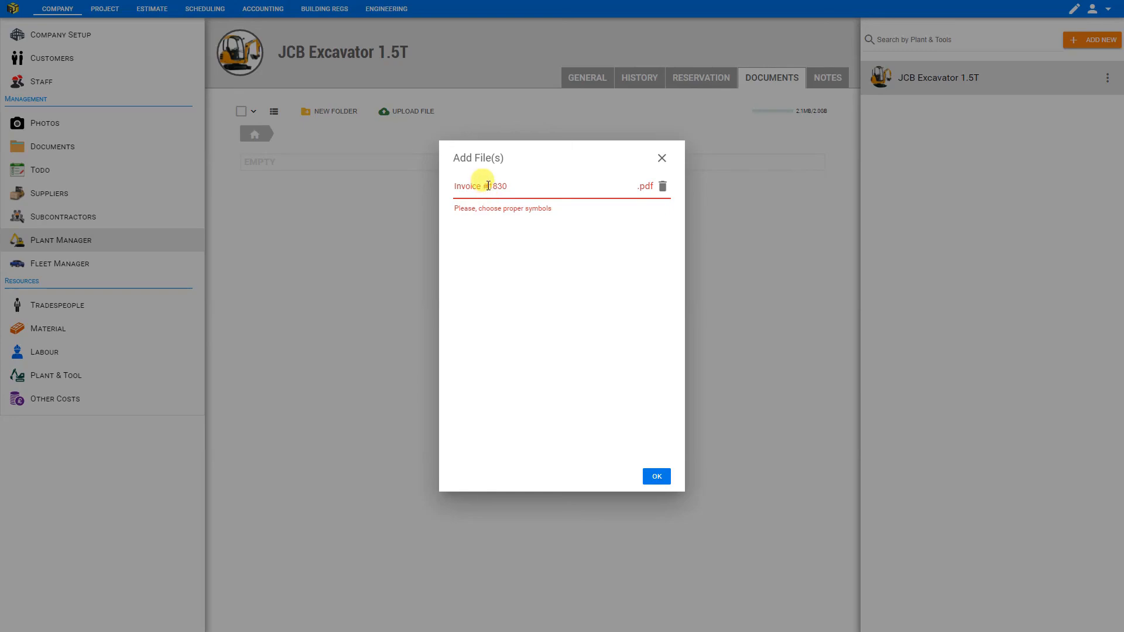
{"action": "key", "text": "BackSpace"}
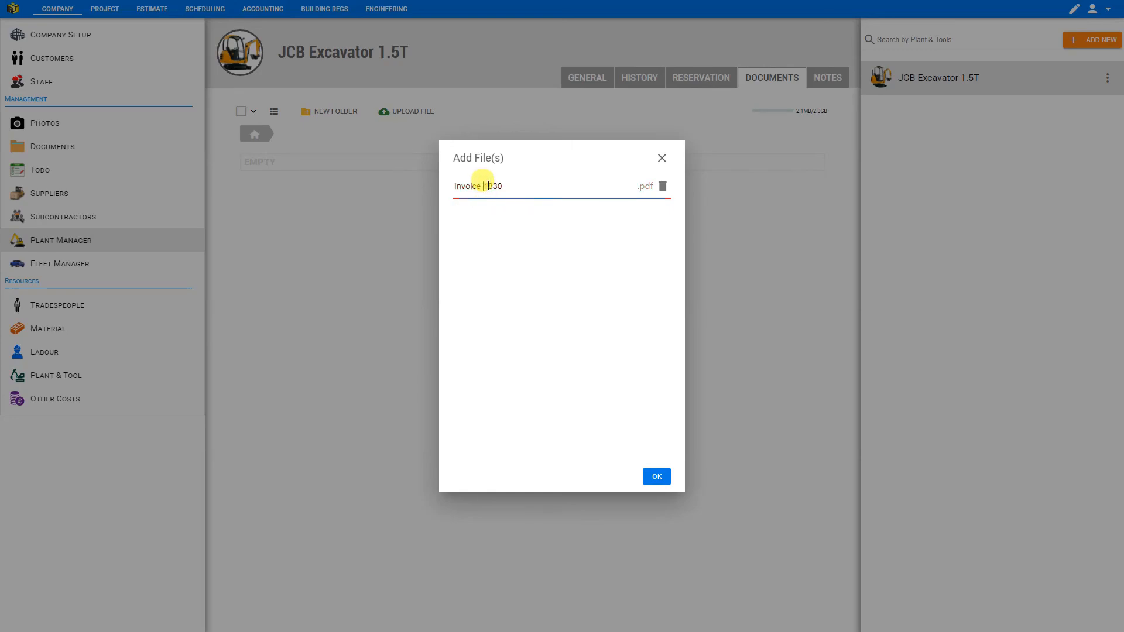
Step: Try underscore, parentheses, exclamation mark, quotation mark, slash and asterisk in the invoice's file name, removing each symbol again
{"action": "type", "text": "_()"}
{"action": "key", "text": "BackSpace"}
{"action": "key", "text": "BackSpace"}
{"action": "key", "text": "BackSpace"}
{"action": "type", "text": "!"}
{"action": "key", "text": "BackSpace"}
{"action": "type", "text": "\""}
{"action": "key", "text": "BackSpace"}
{"action": "type", "text": "/"}
{"action": "key", "text": "BackSpace"}
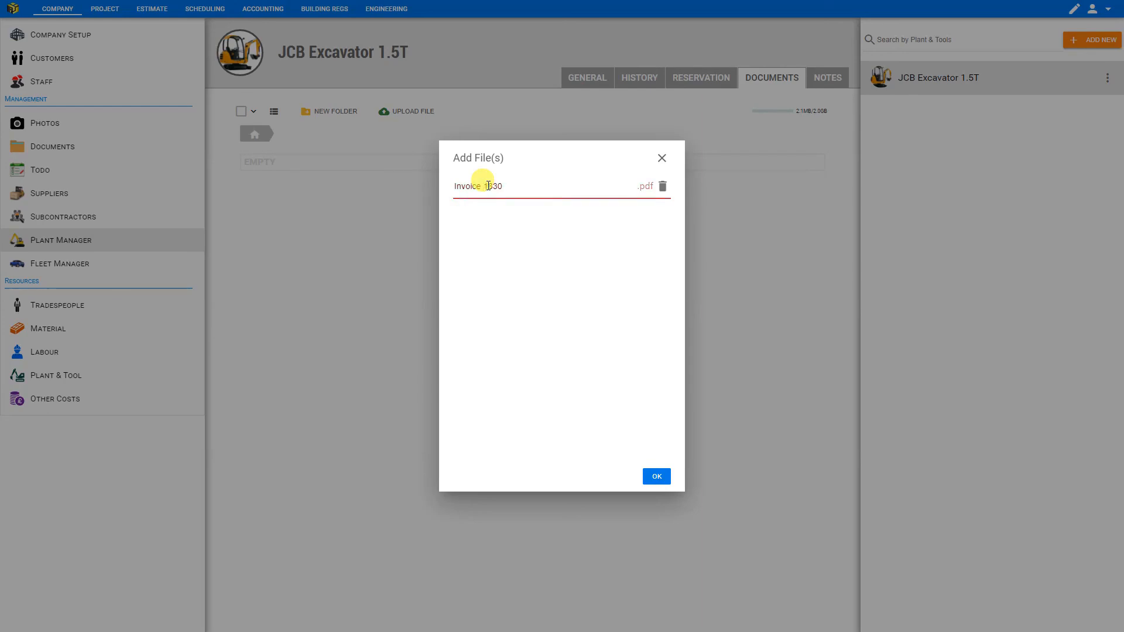
{"action": "type", "text": "*"}
{"action": "key", "text": "BackSpace"}
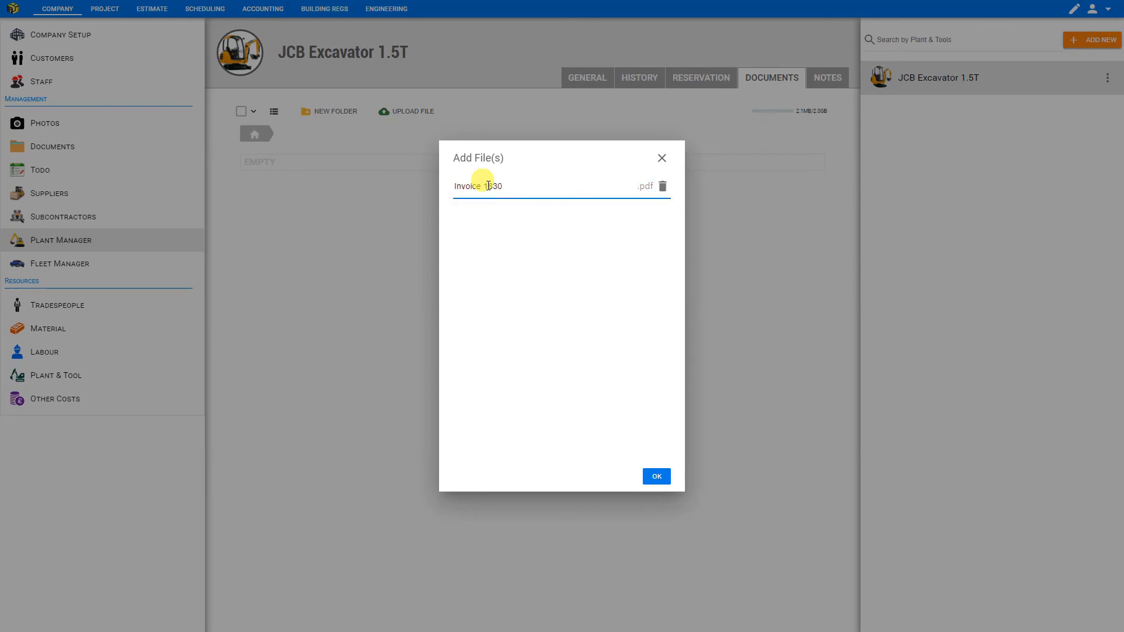
Step: Insert an underscore before the number in the invoice's file name and upload the file
{"action": "type", "text": "_"}
{"action": "left_click", "coordinate": [655, 476]}
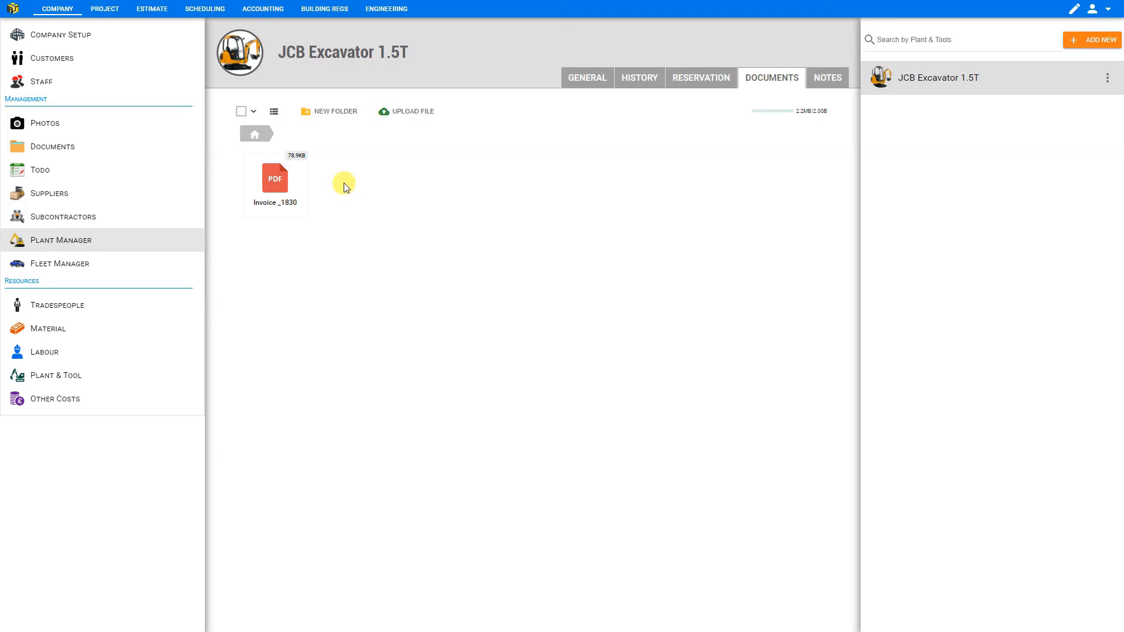
Step: Add three blank notes to the excavator
{"action": "left_click", "coordinate": [820, 77]}
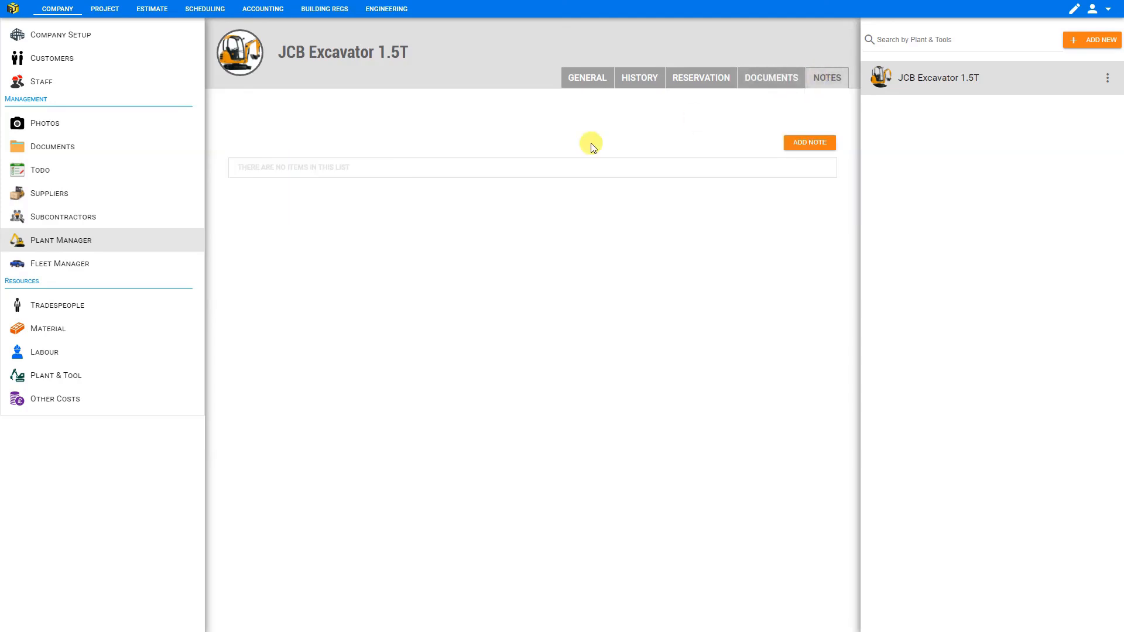
{"action": "left_click", "coordinate": [807, 143]}
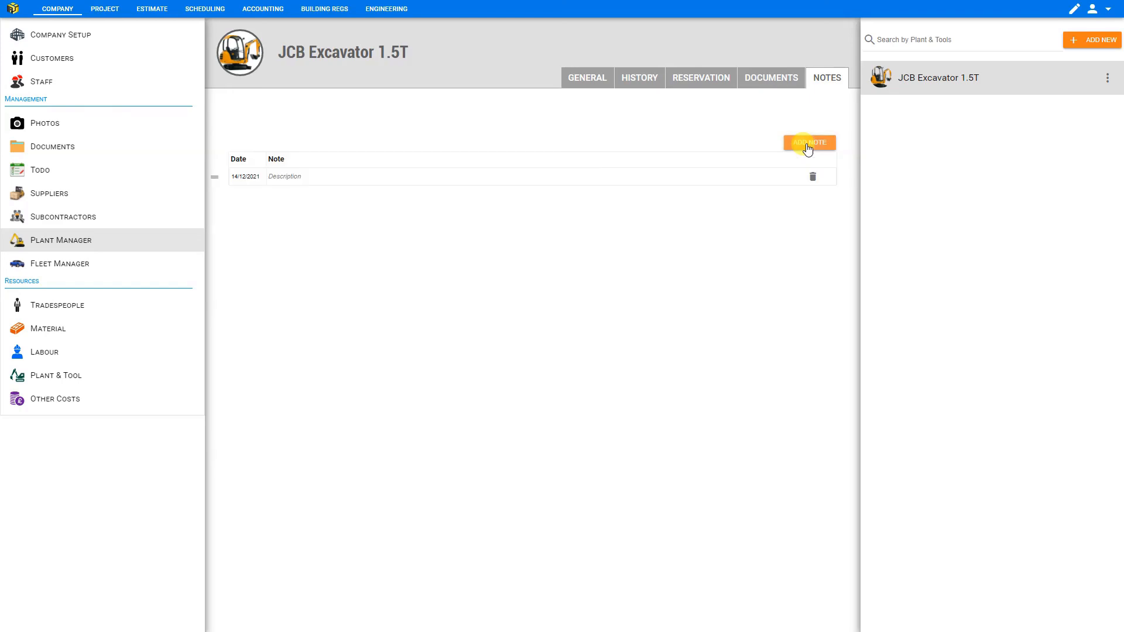
{"action": "left_click", "coordinate": [808, 146]}
{"action": "left_click", "coordinate": [808, 146]}
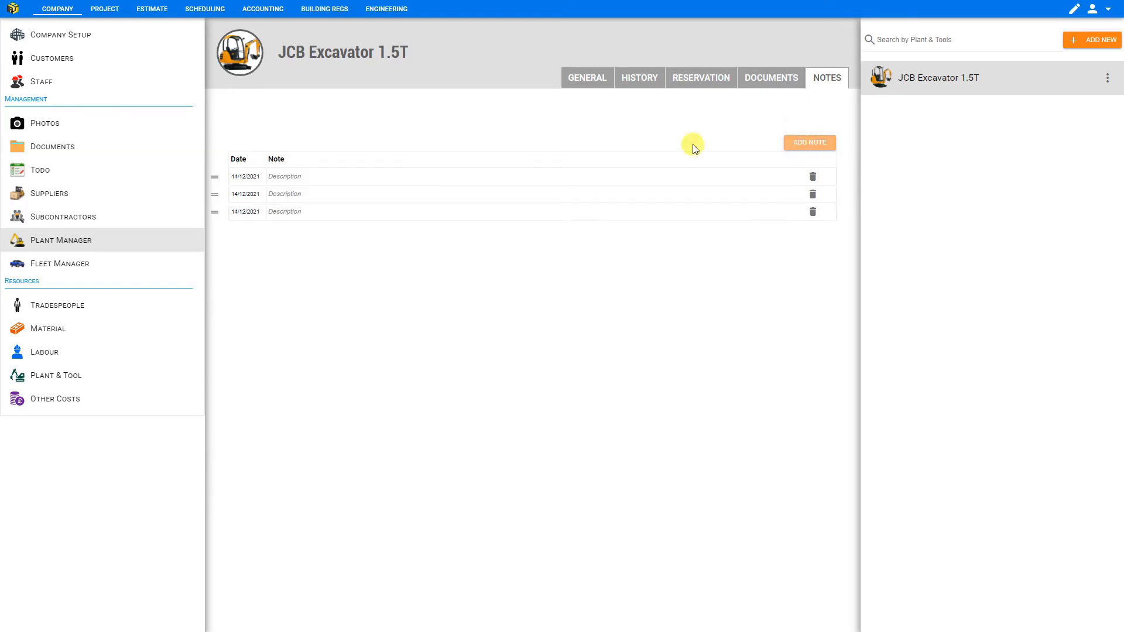
Step: Examine the notes' description fields and the first note's date calendar, closing it without picking a date
{"action": "left_click", "coordinate": [293, 175]}
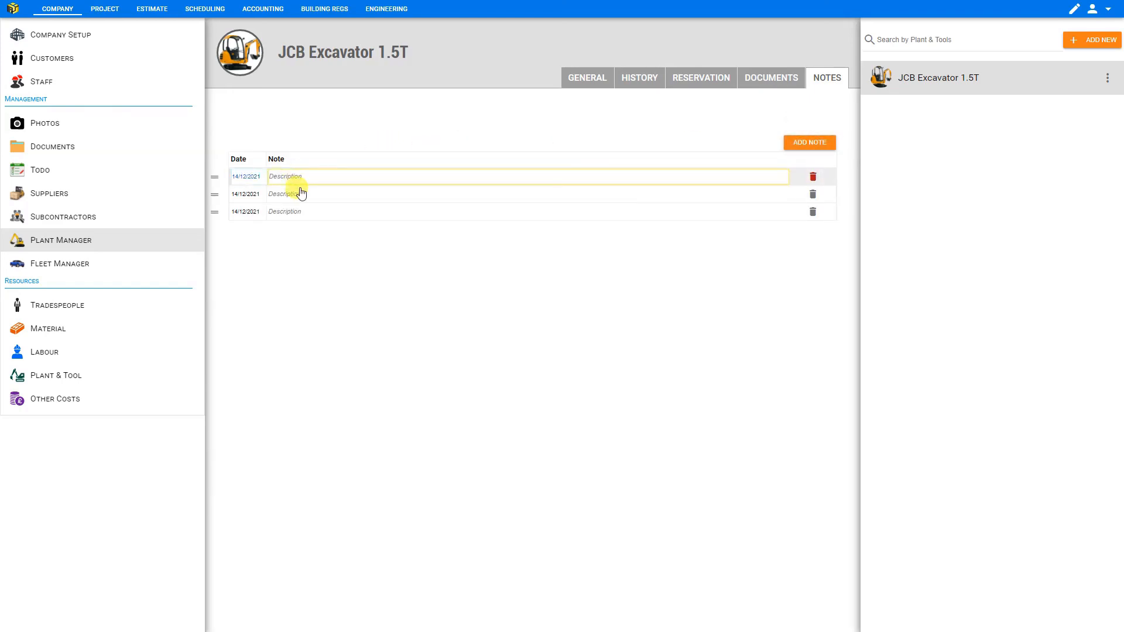
{"action": "left_click", "coordinate": [294, 191]}
{"action": "left_click", "coordinate": [244, 176]}
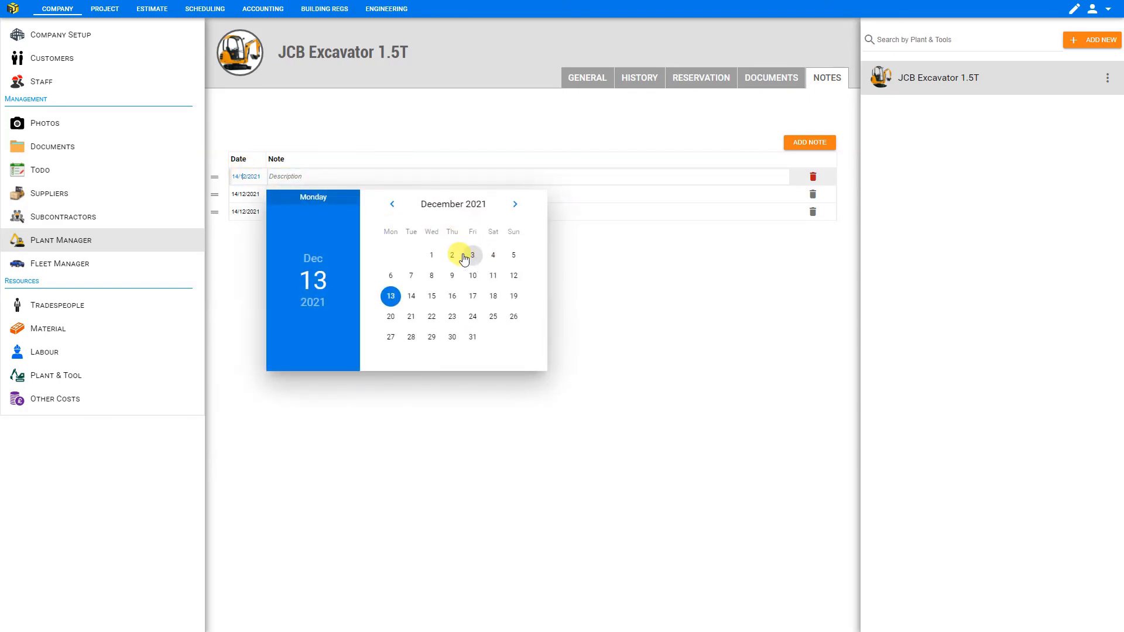
{"action": "left_click", "coordinate": [677, 267]}
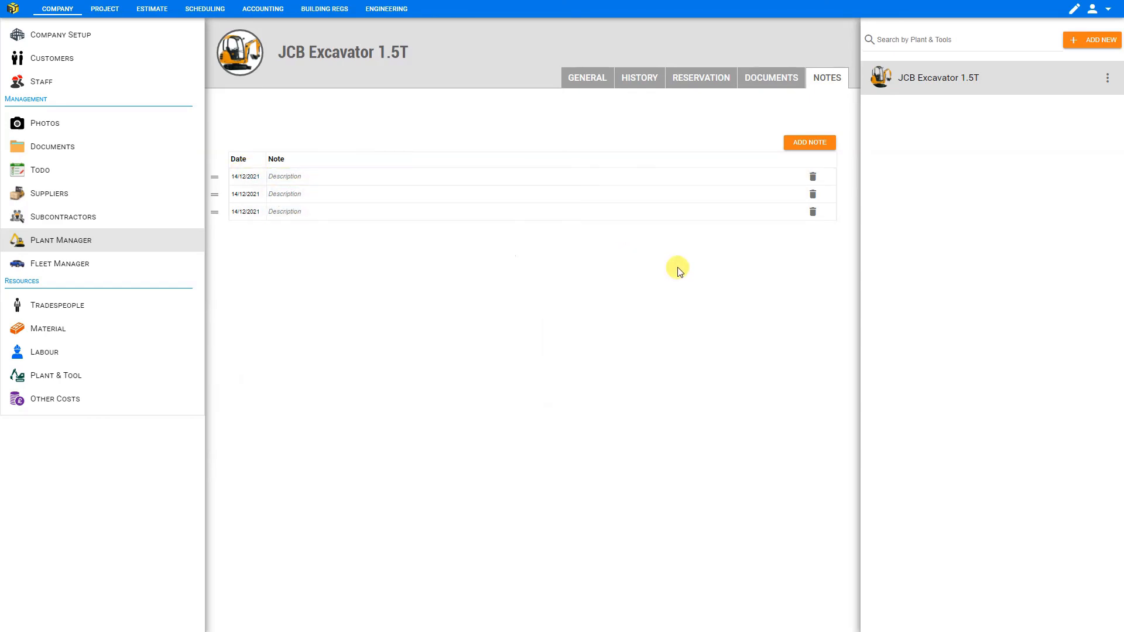
Step: Delete the first blank note and enter 1 and 2 as the text of the remaining notes
{"action": "left_click", "coordinate": [795, 200]}
{"action": "left_click", "coordinate": [809, 178]}
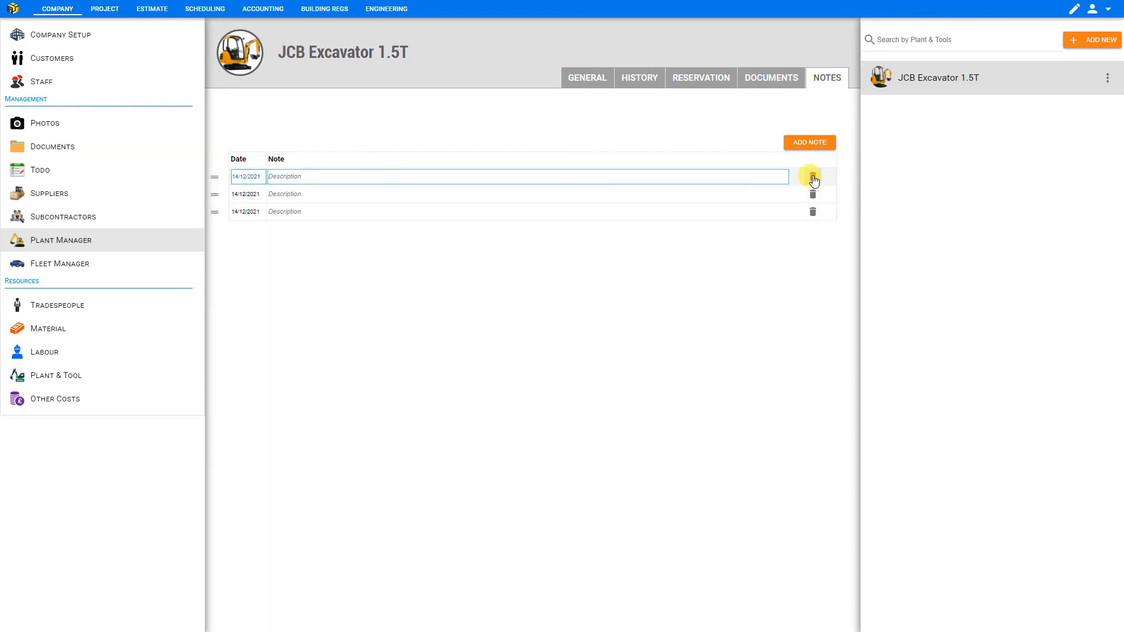
{"action": "left_click", "coordinate": [813, 177]}
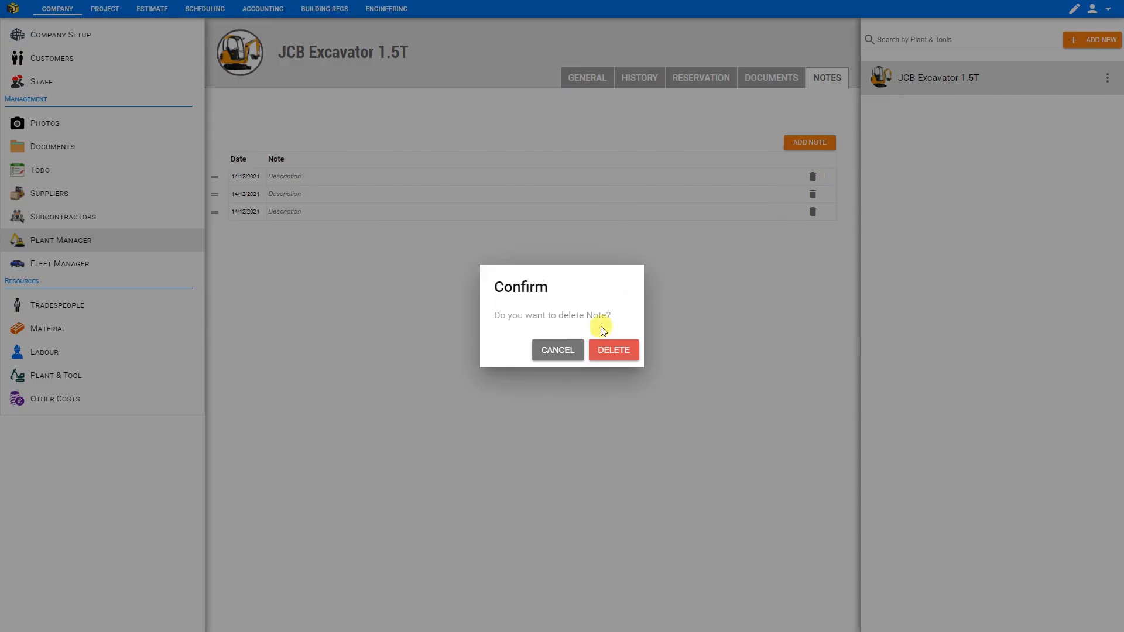
{"action": "left_click", "coordinate": [622, 352]}
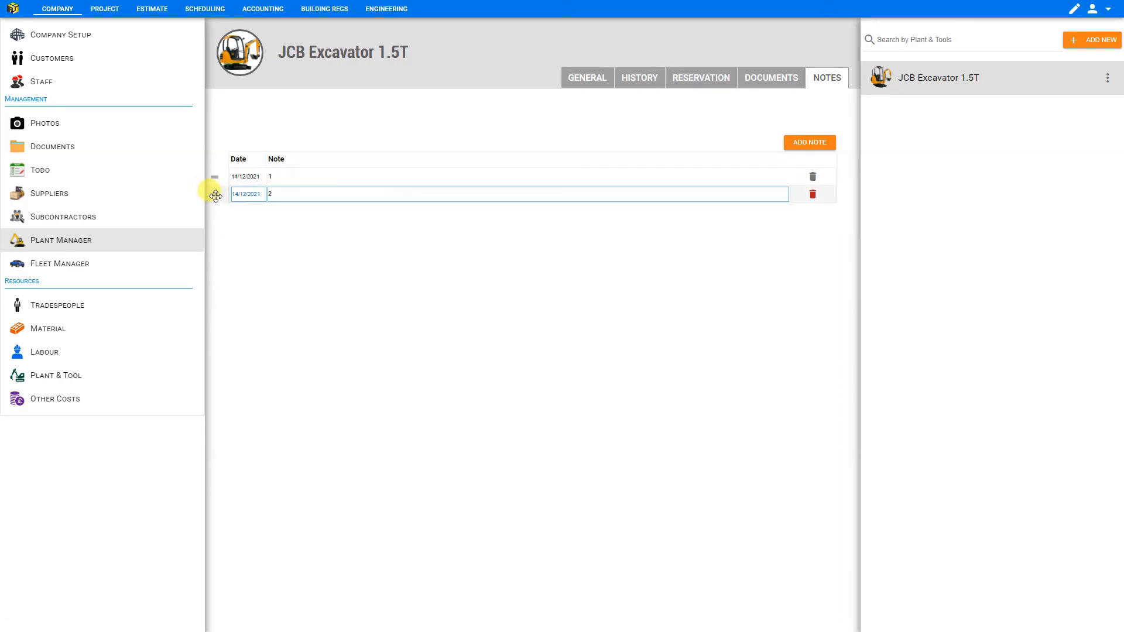
Step: Try reordering note 2 in the notes list, and view the excavator's delete option without deleting it
{"action": "mouse_move", "coordinate": [215, 196]}
{"action": "left_mouse_down"}
{"action": "mouse_move", "coordinate": [216, 166]}
{"action": "mouse_move", "coordinate": [216, 199]}
{"action": "mouse_move", "coordinate": [210, 188]}
{"action": "left_mouse_up"}
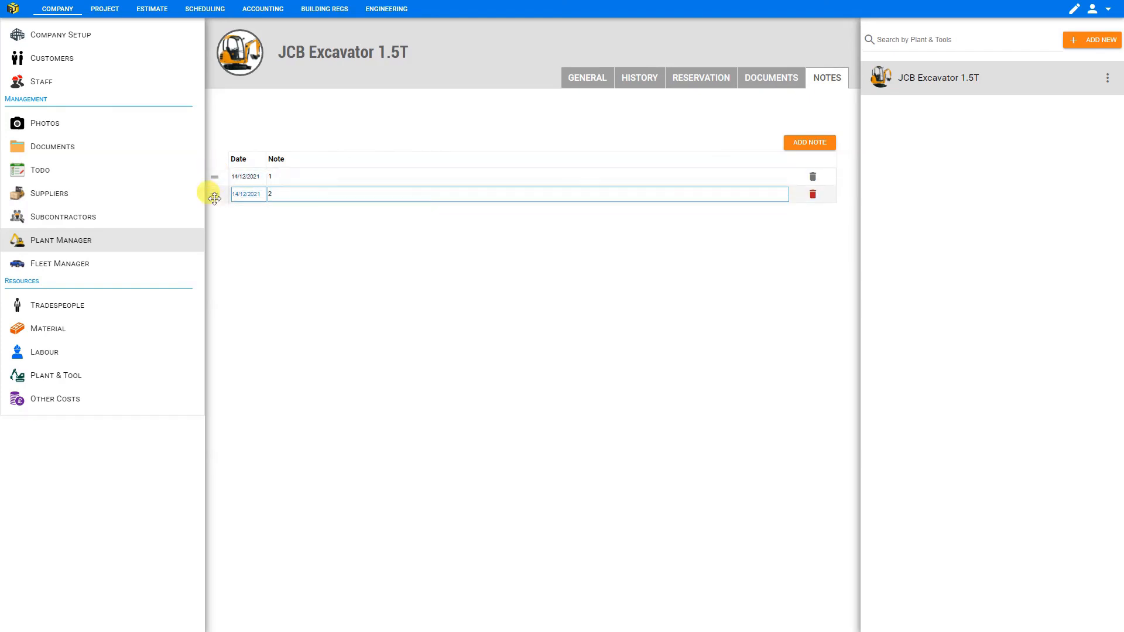
{"action": "left_click", "coordinate": [1108, 81]}
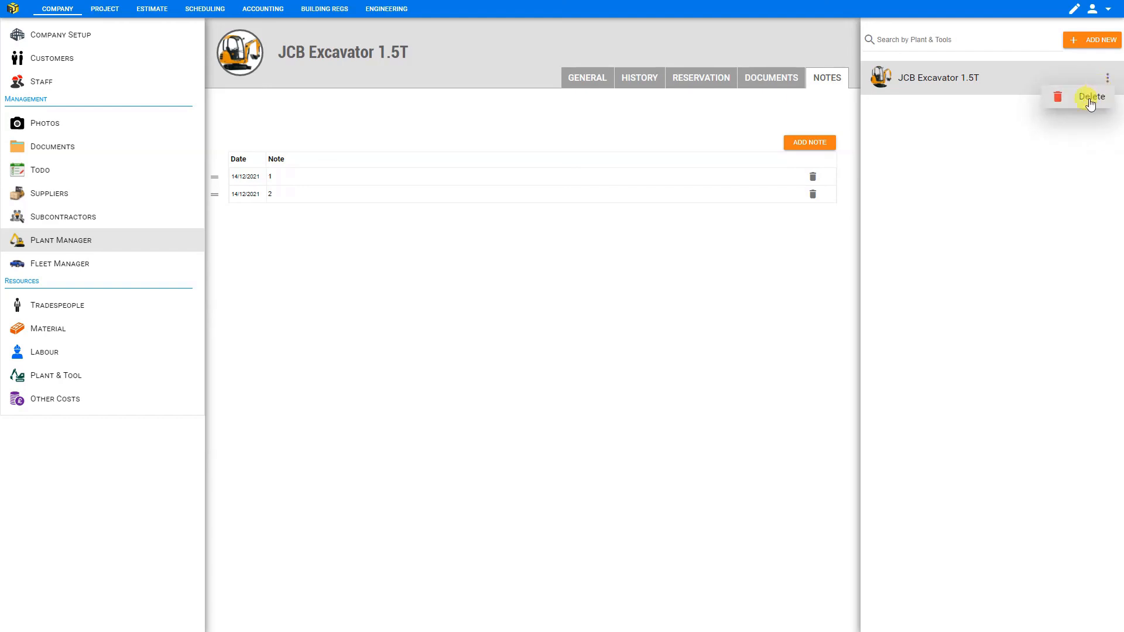
{"action": "left_click", "coordinate": [443, 262]}
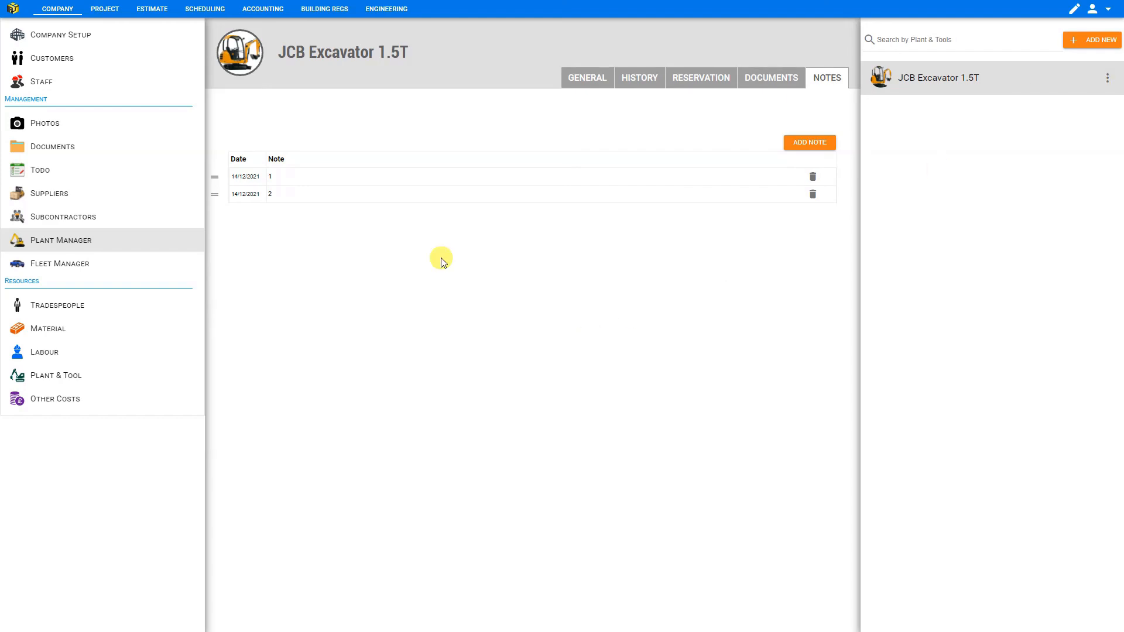